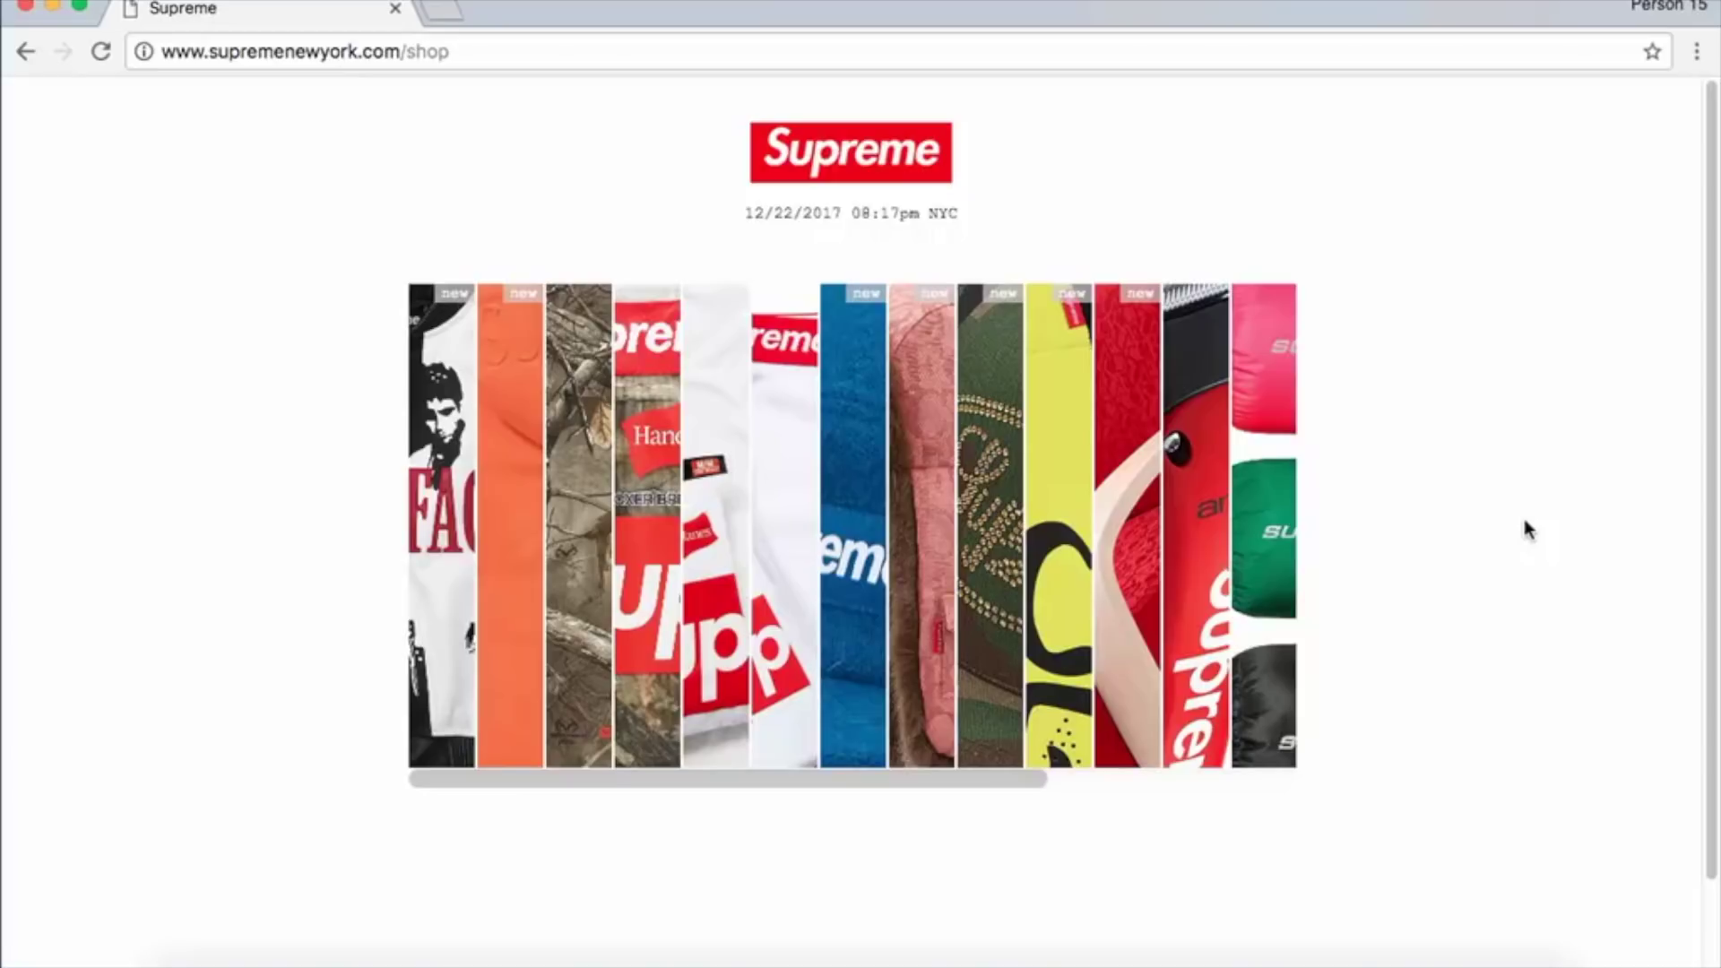
In a new tab, search the web for 'imacro chrome extension'.
{"action": "left_click", "coordinate": [436, 13]}
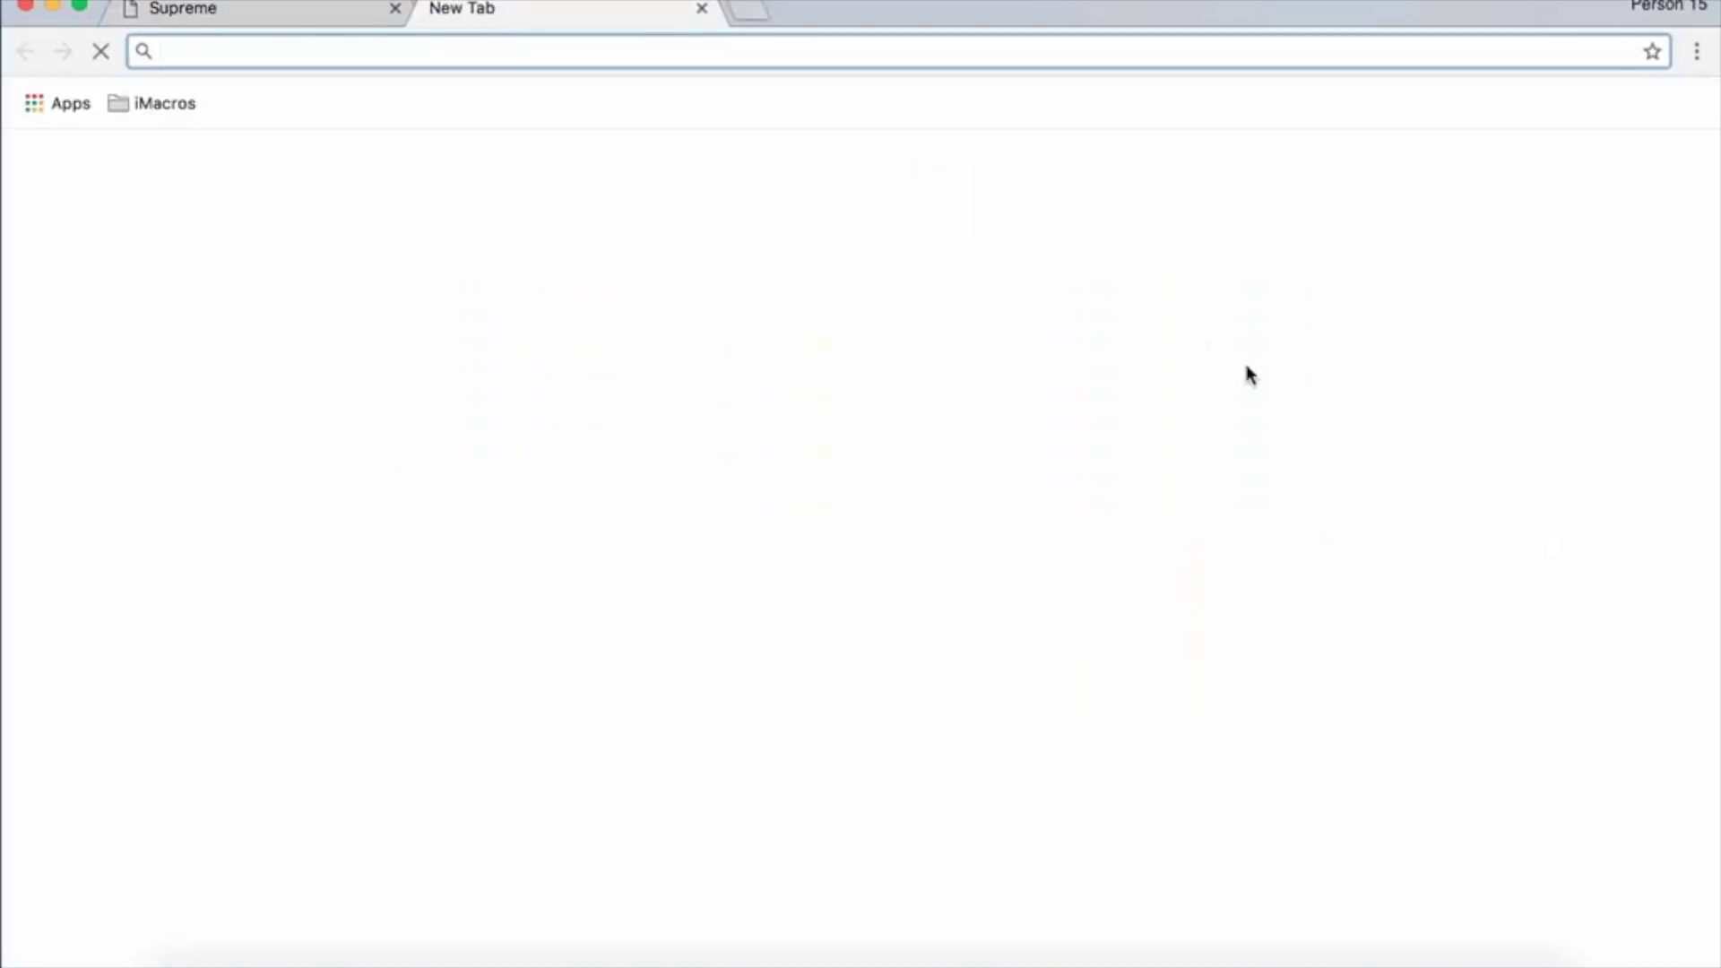
{"action": "type", "text": "ima"}
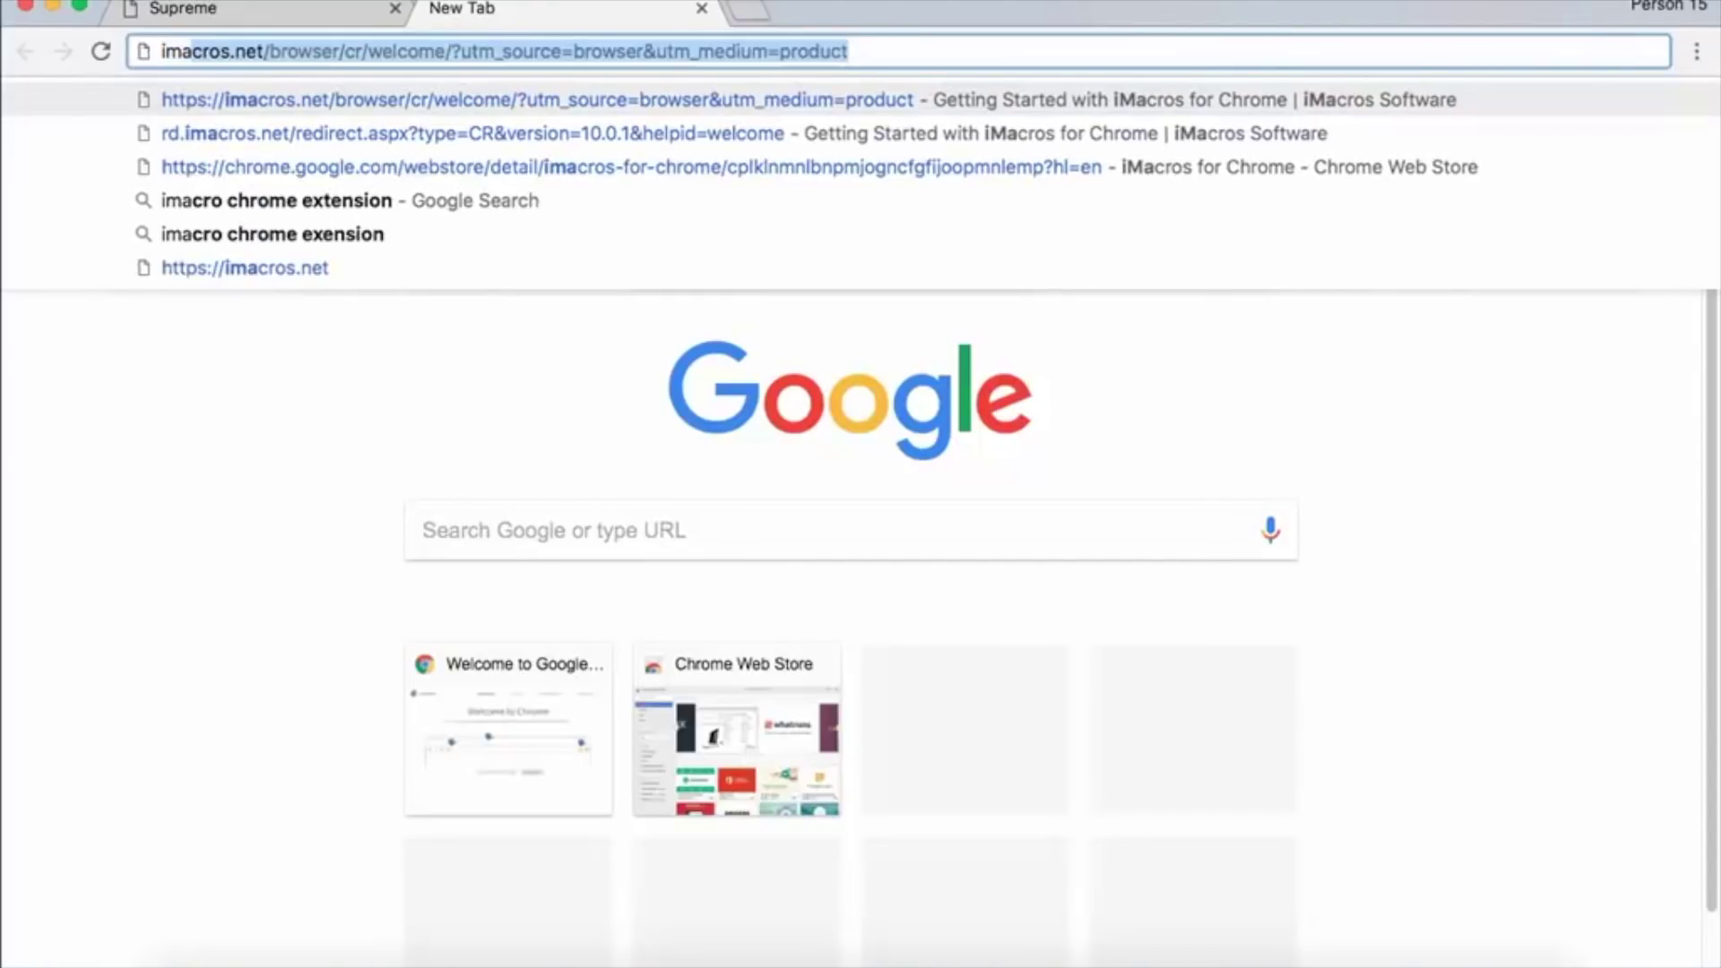
{"action": "type", "text": "cro chrom"}
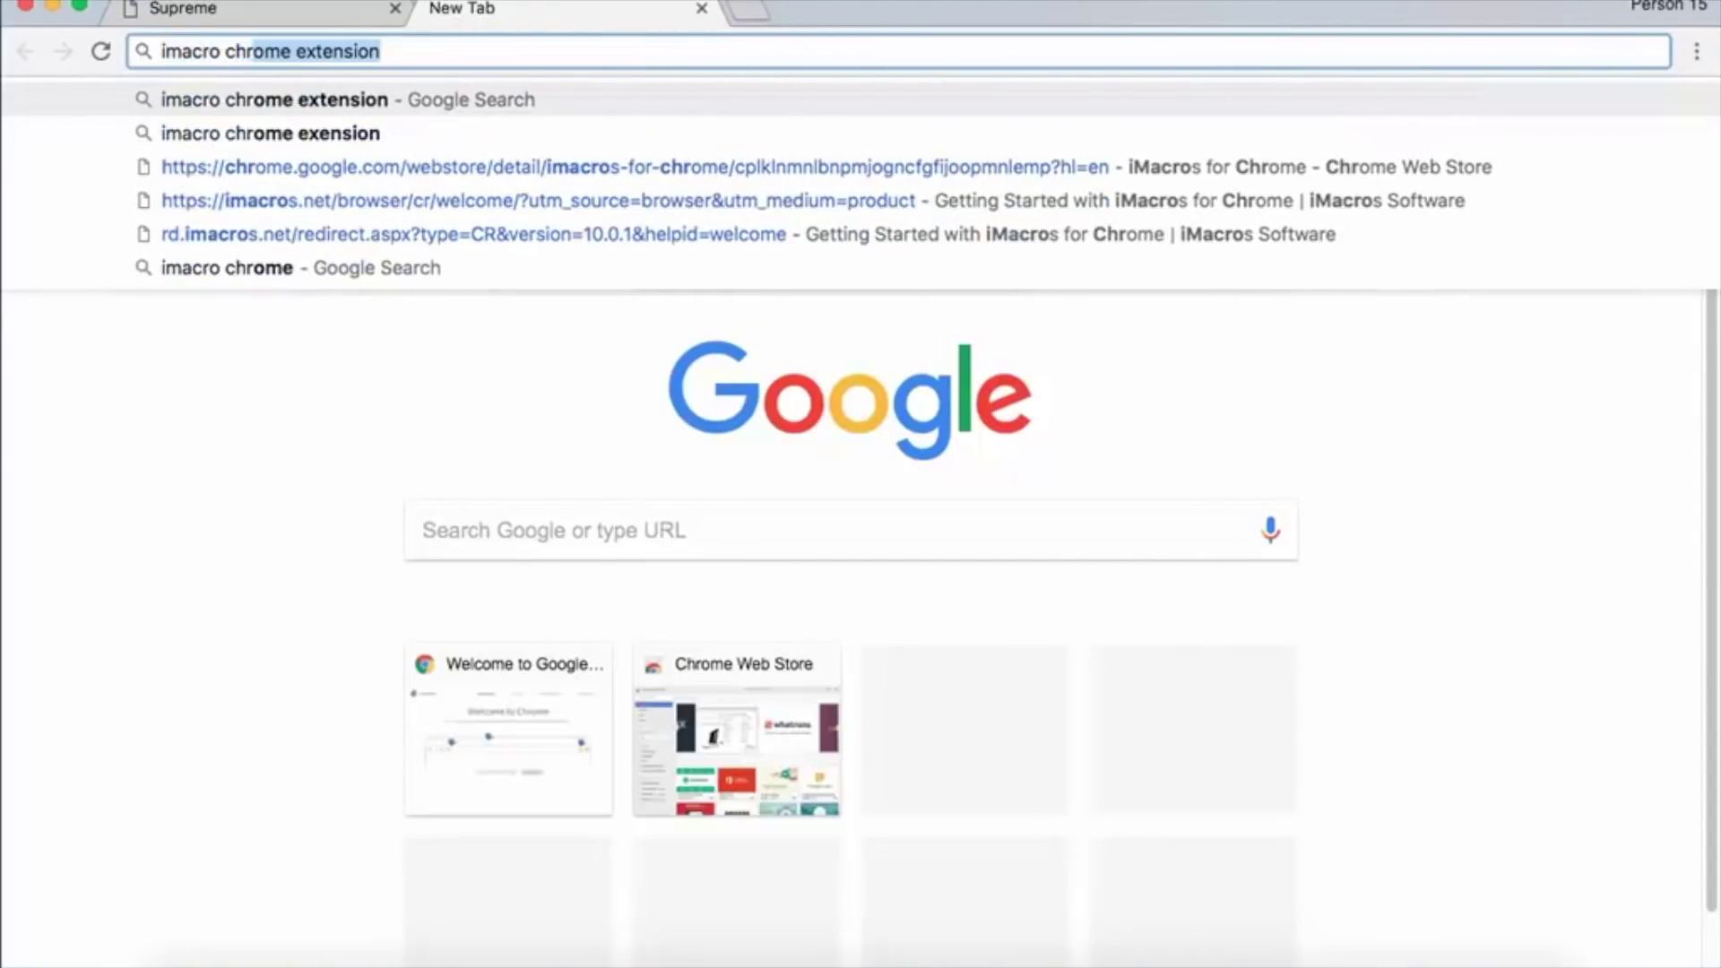
{"action": "key", "text": "BackSpace"}
{"action": "type", "text": "ome"}
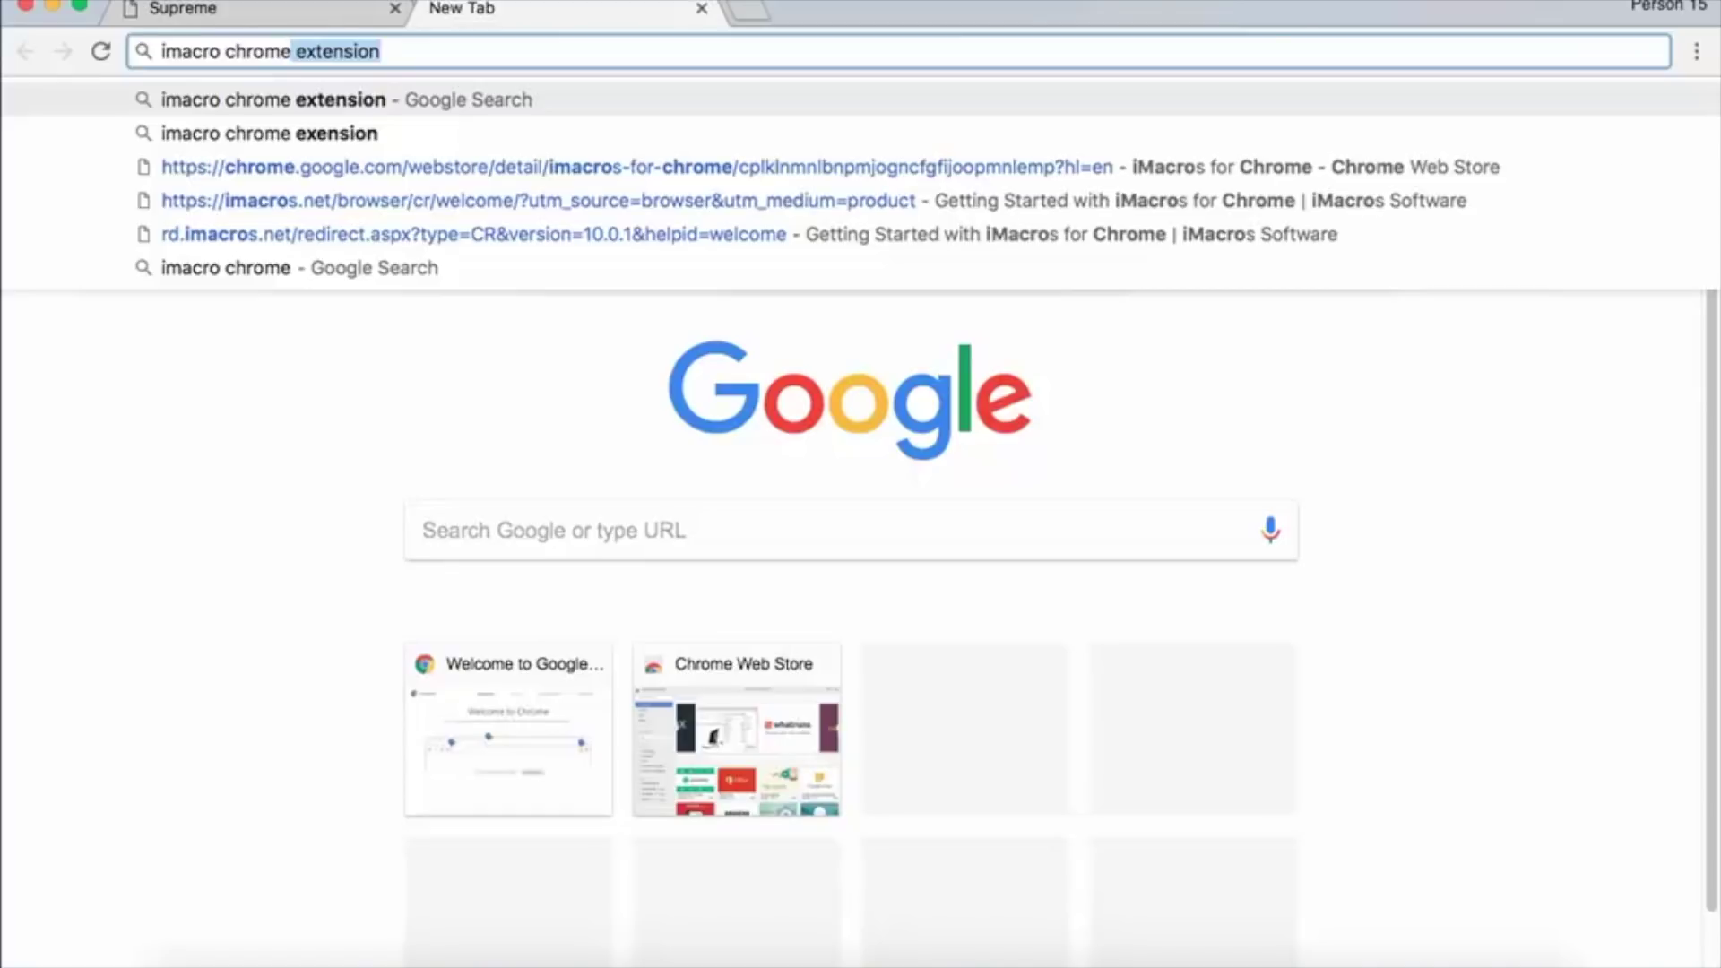
{"action": "key", "text": "Return"}
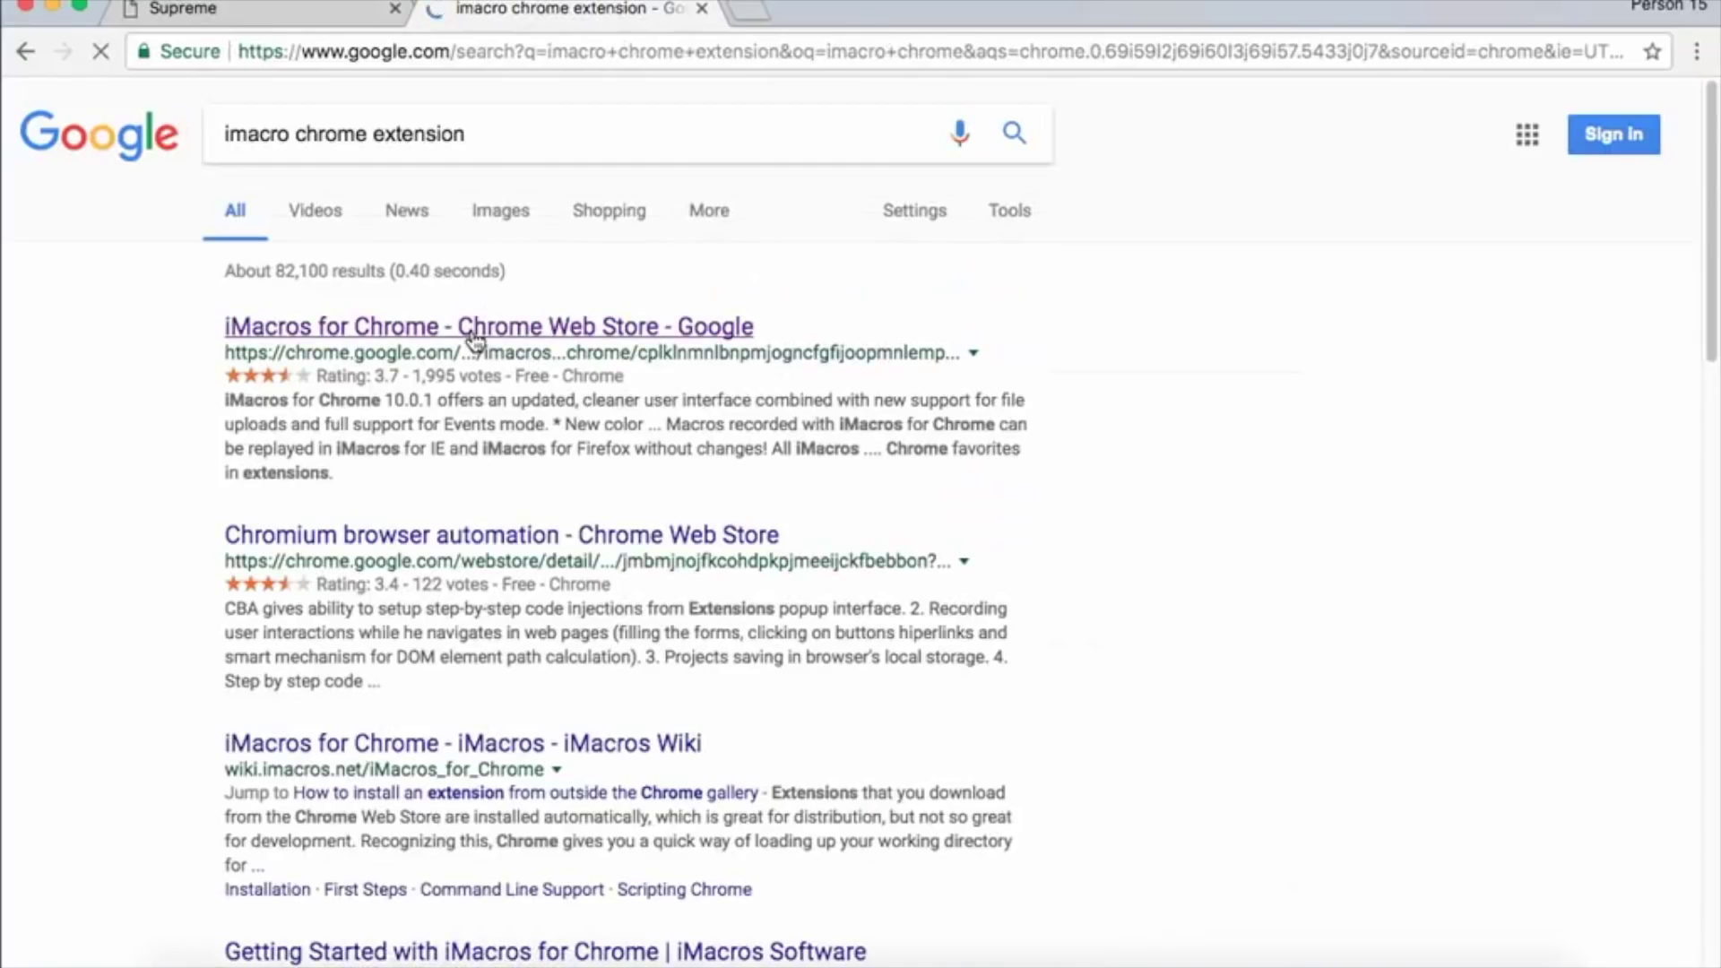
Add iMacros for Chrome to the browser from its Chrome Web Store listing.
{"action": "left_click", "coordinate": [645, 334]}
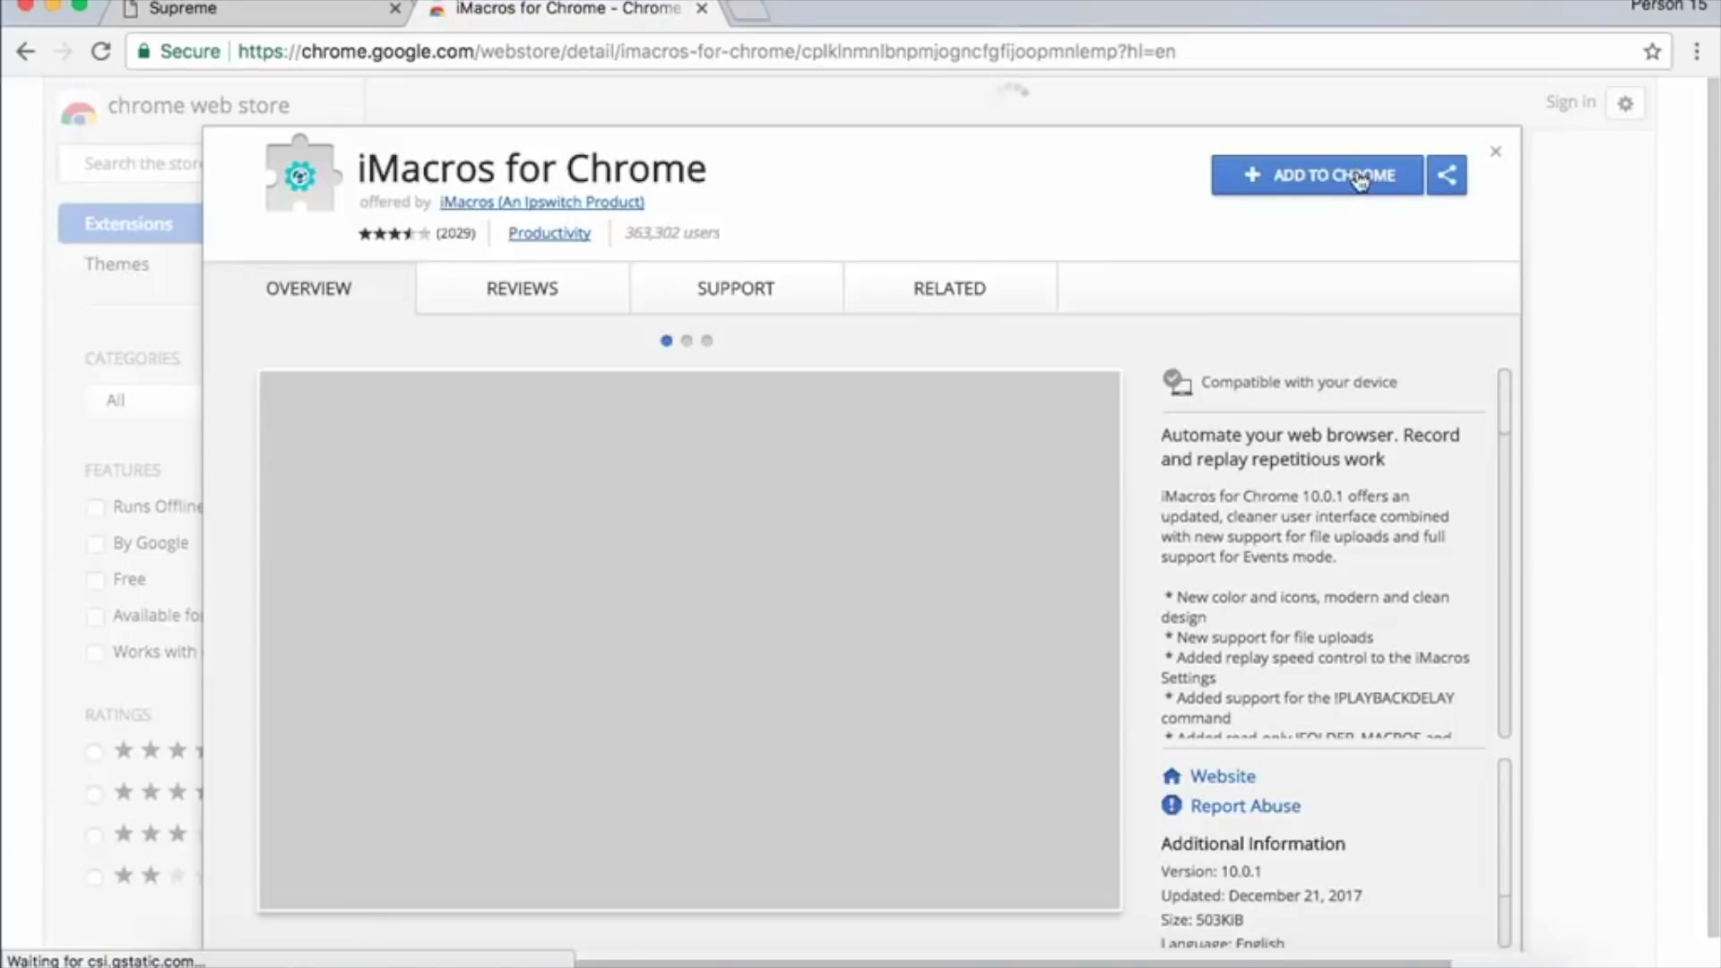
{"action": "left_click", "coordinate": [1359, 178]}
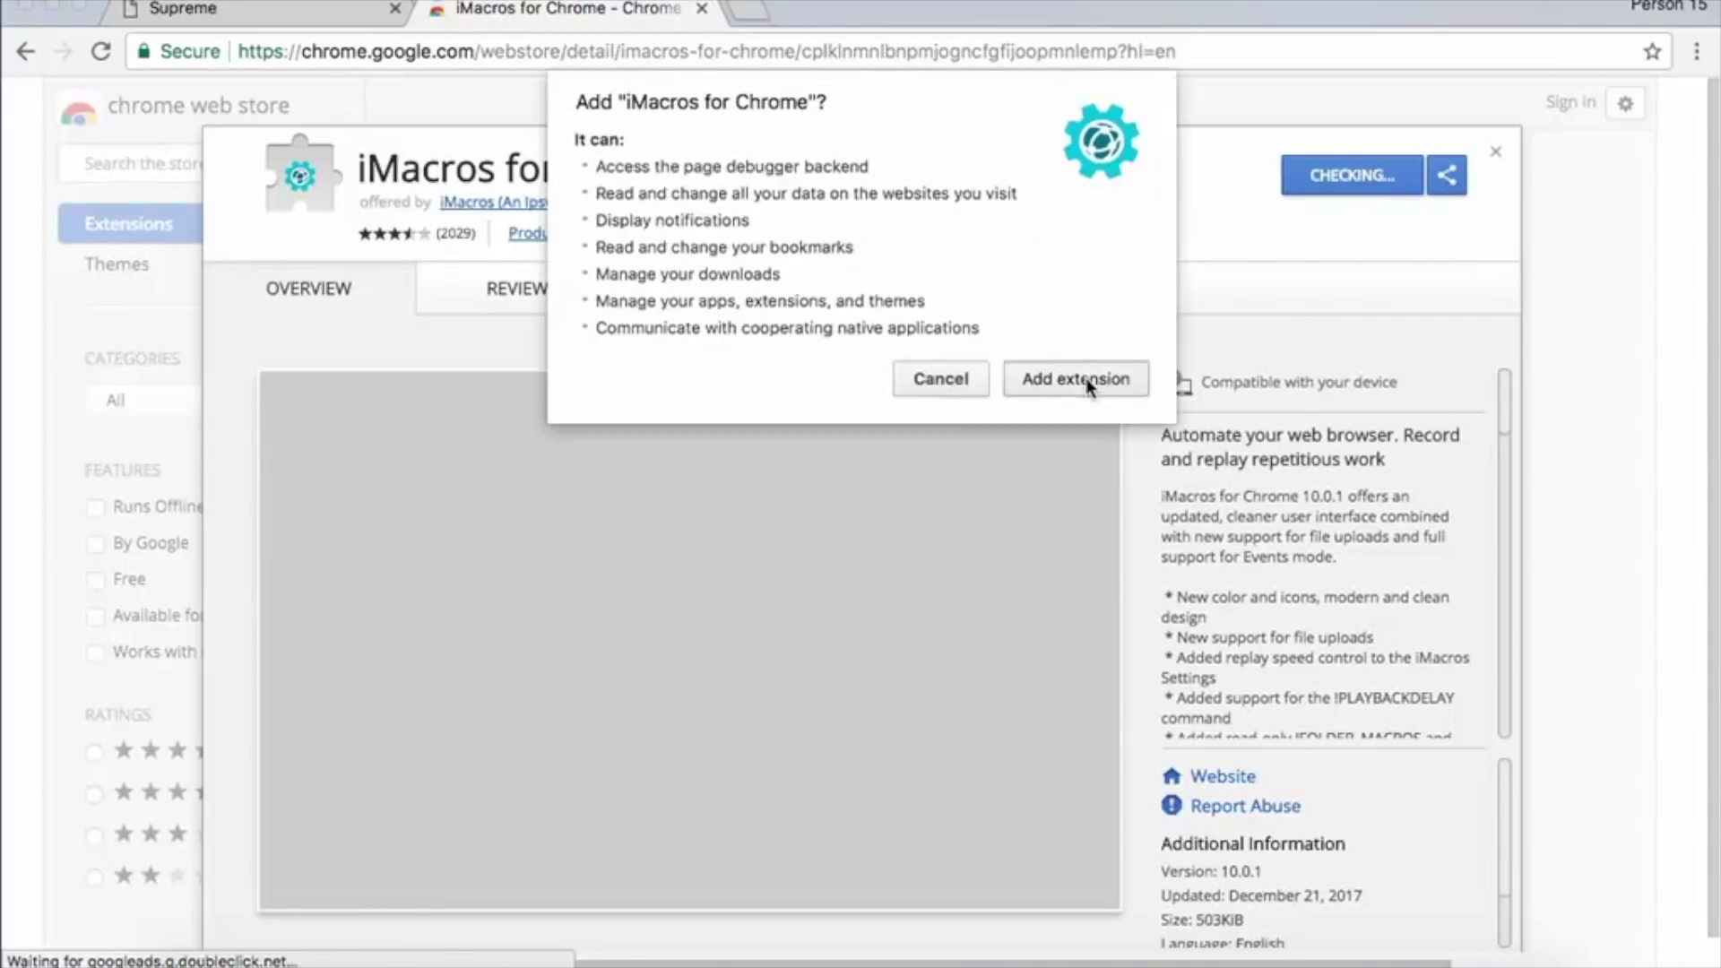
{"action": "left_click", "coordinate": [1077, 379]}
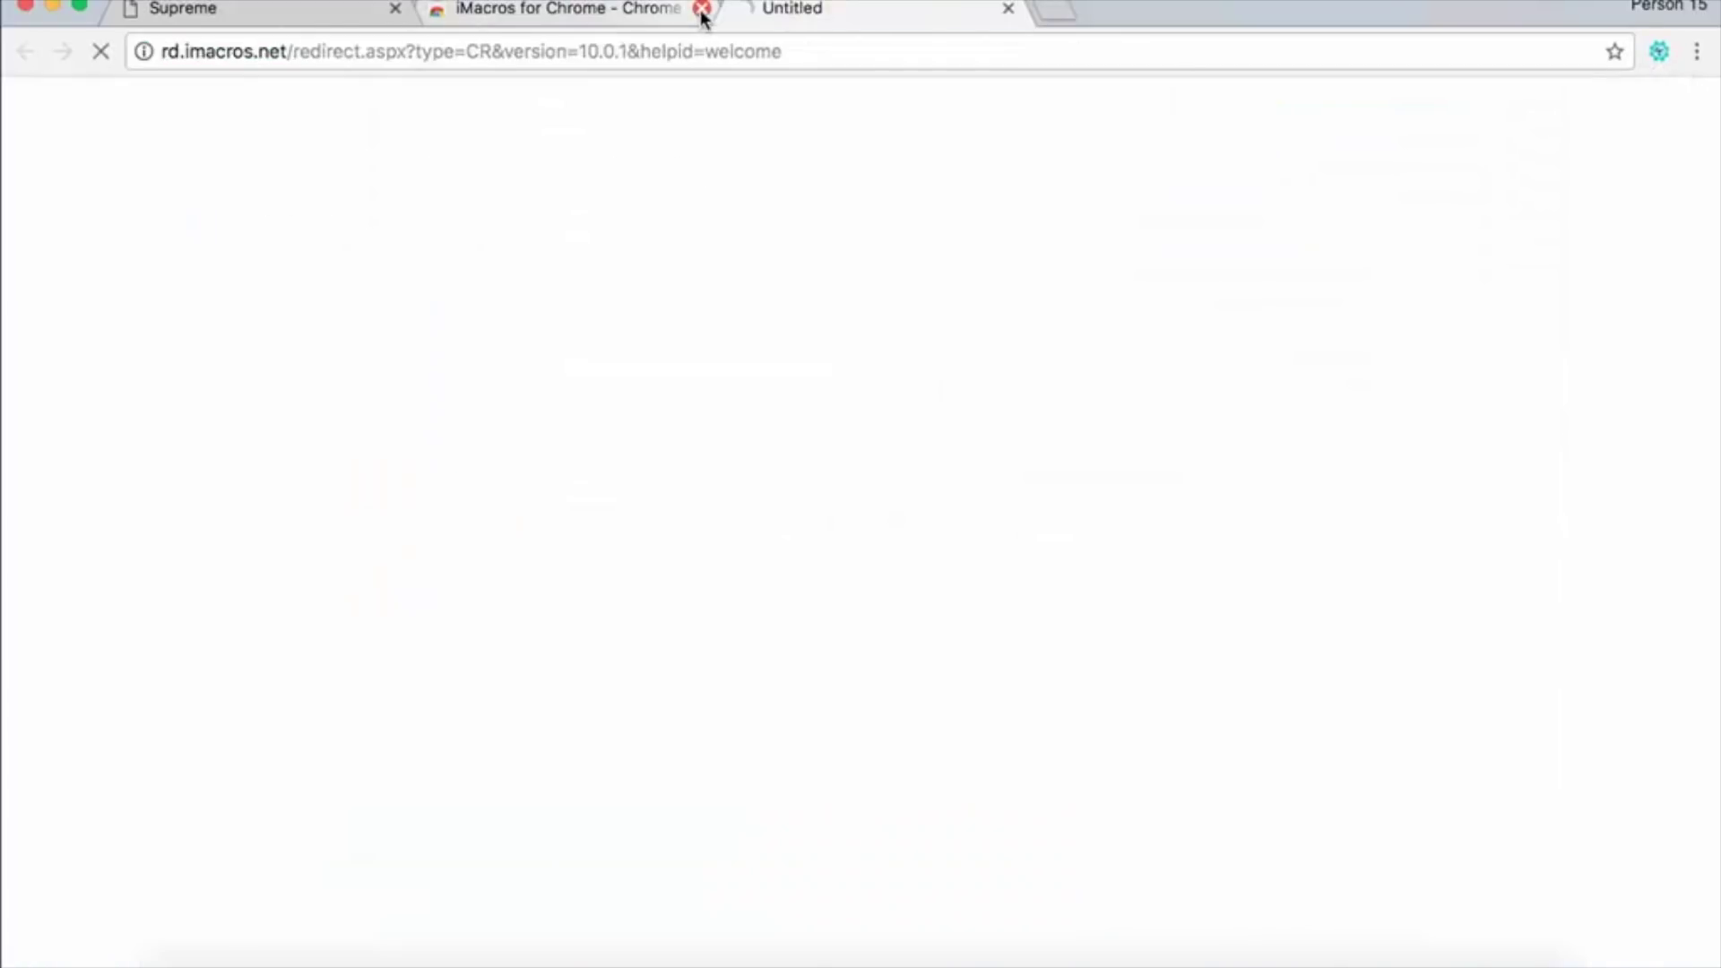
Close the store and iMacros welcome tabs and show all Supreme products.
{"action": "left_click", "coordinate": [702, 9]}
{"action": "left_click", "coordinate": [702, 9]}
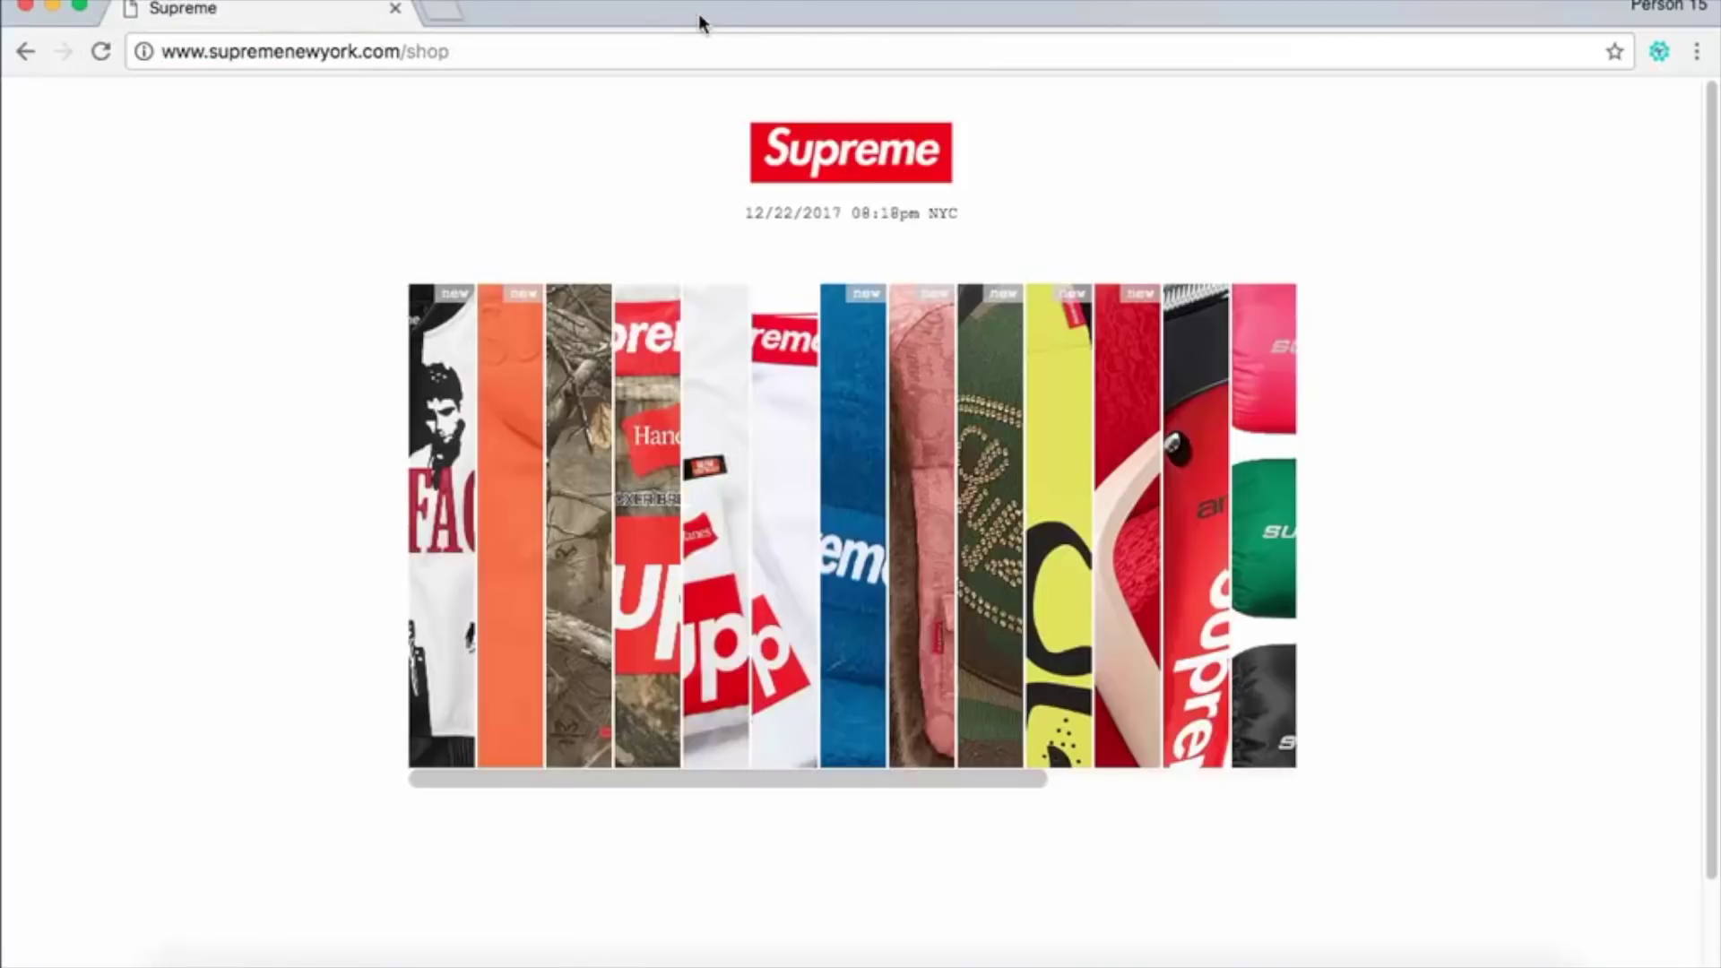
{"action": "scroll", "coordinate": [1158, 806], "scroll_direction": "down", "scroll_amount": 3}
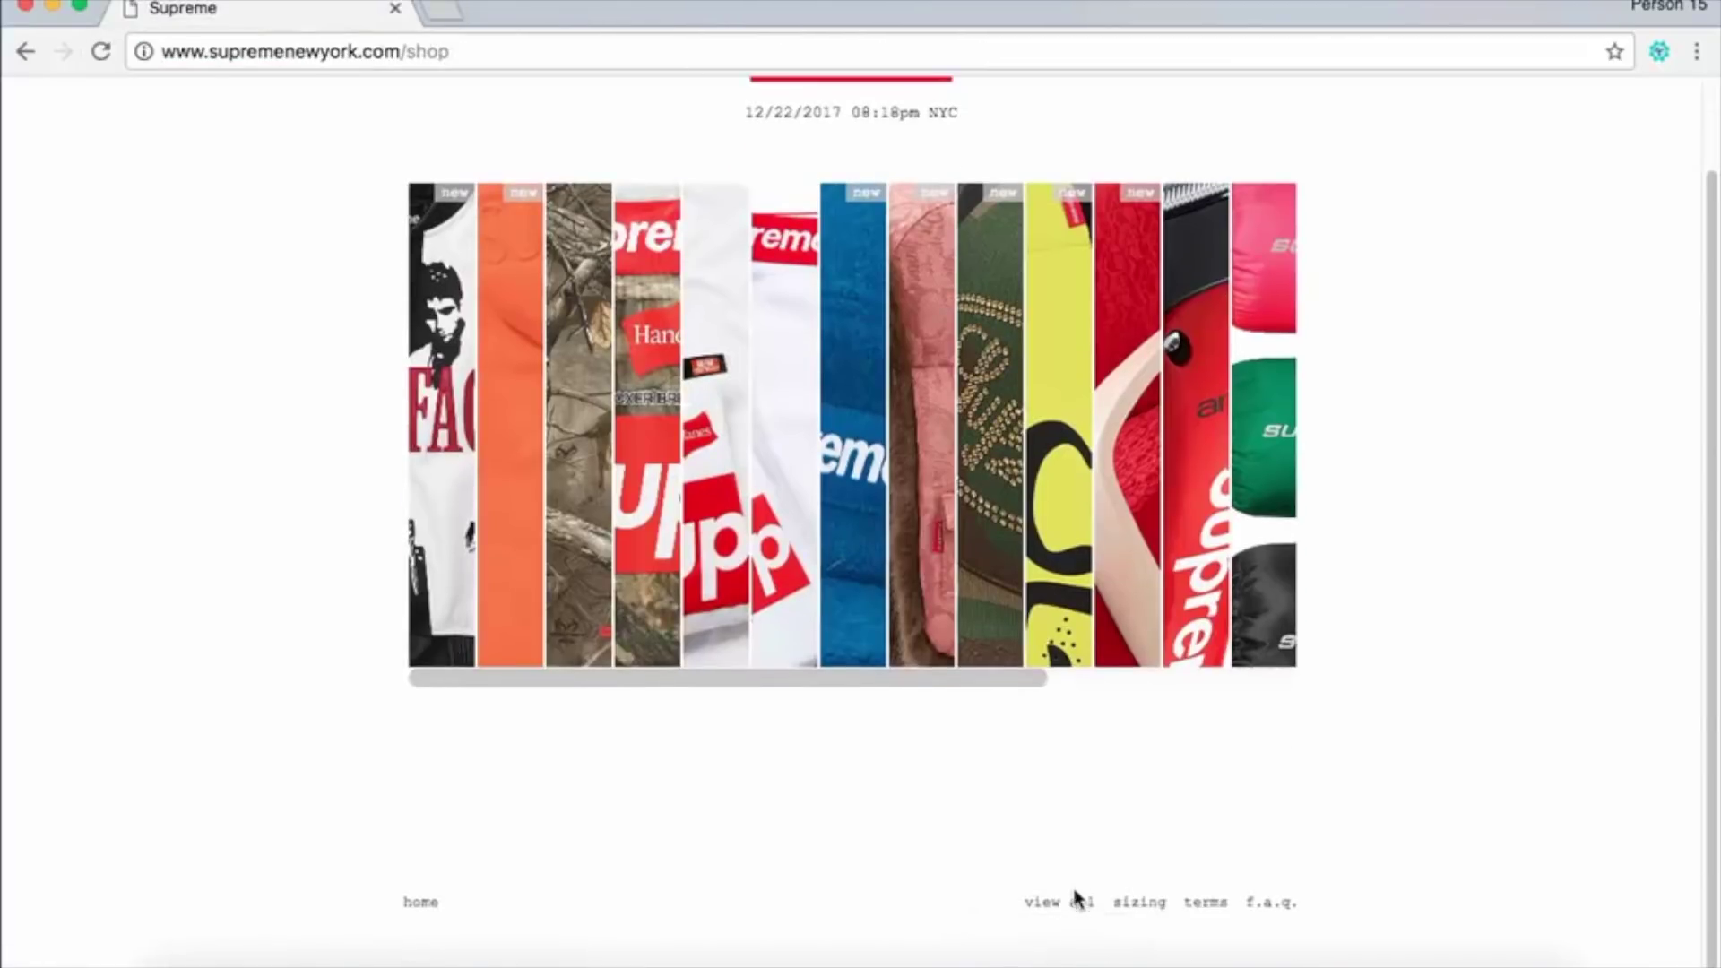
{"action": "left_click", "coordinate": [1079, 899]}
Add the black boxer briefs to the cart and proceed to checkout.
{"action": "scroll", "coordinate": [910, 814], "scroll_direction": "down", "scroll_amount": 1}
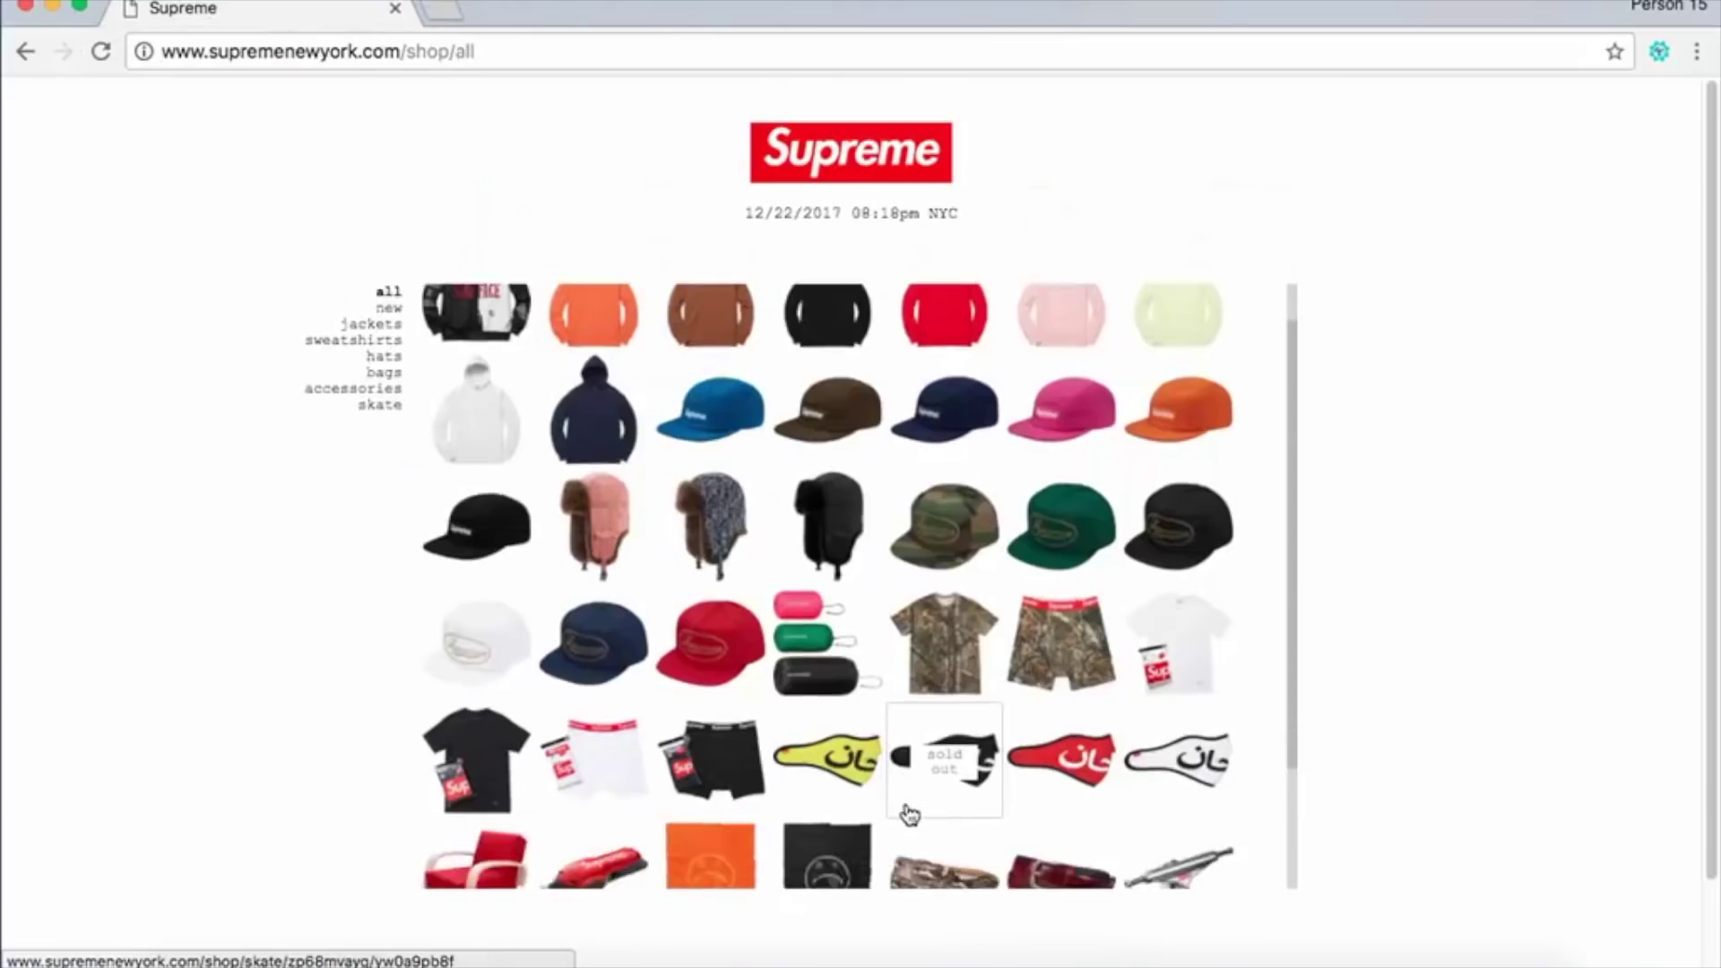
{"action": "scroll", "coordinate": [910, 814], "scroll_direction": "down", "scroll_amount": 3}
{"action": "left_click", "coordinate": [708, 618]}
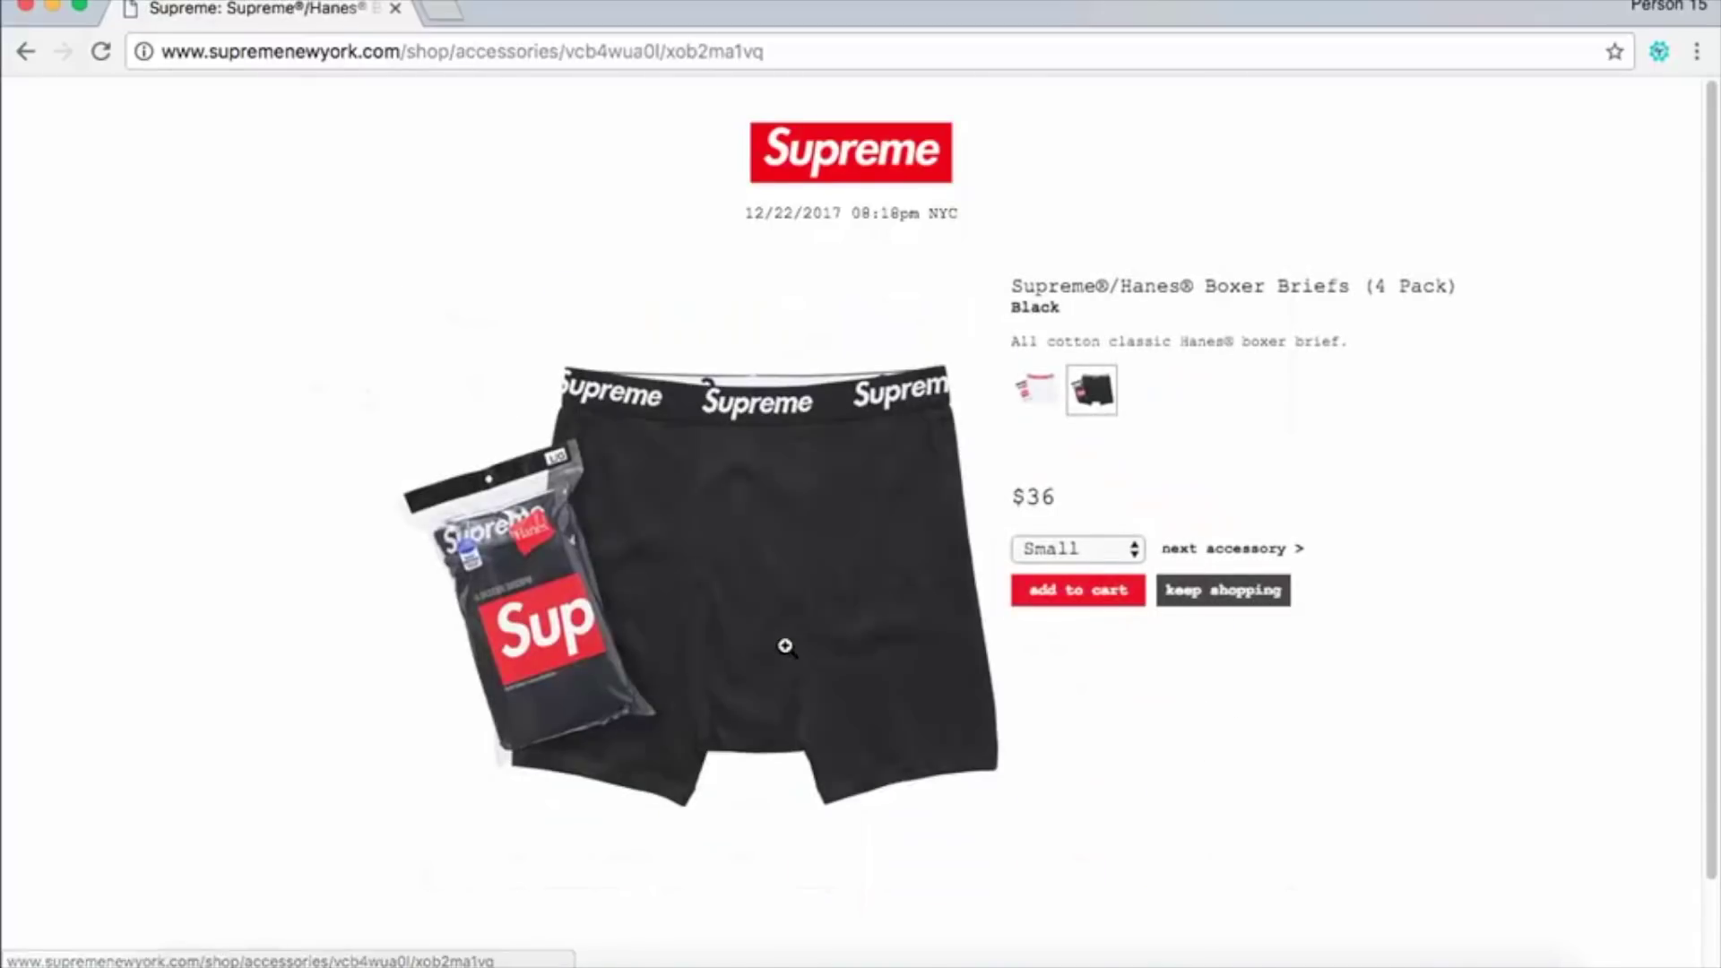
{"action": "left_click", "coordinate": [1062, 601]}
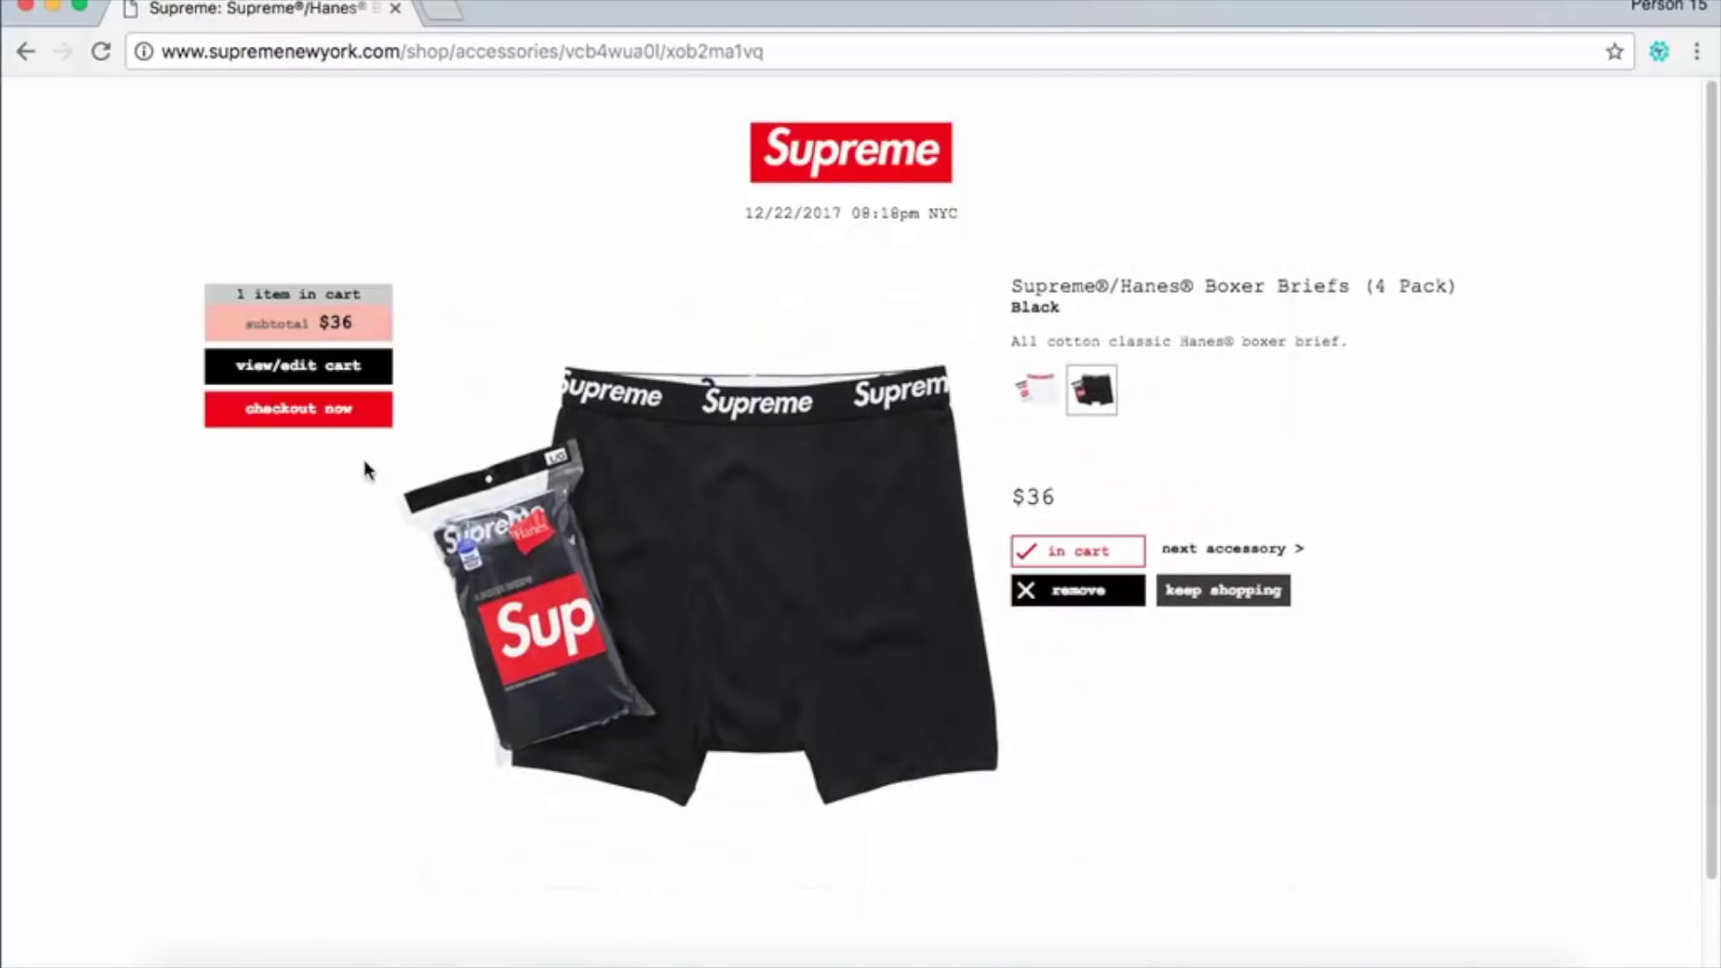
{"action": "left_click", "coordinate": [339, 419]}
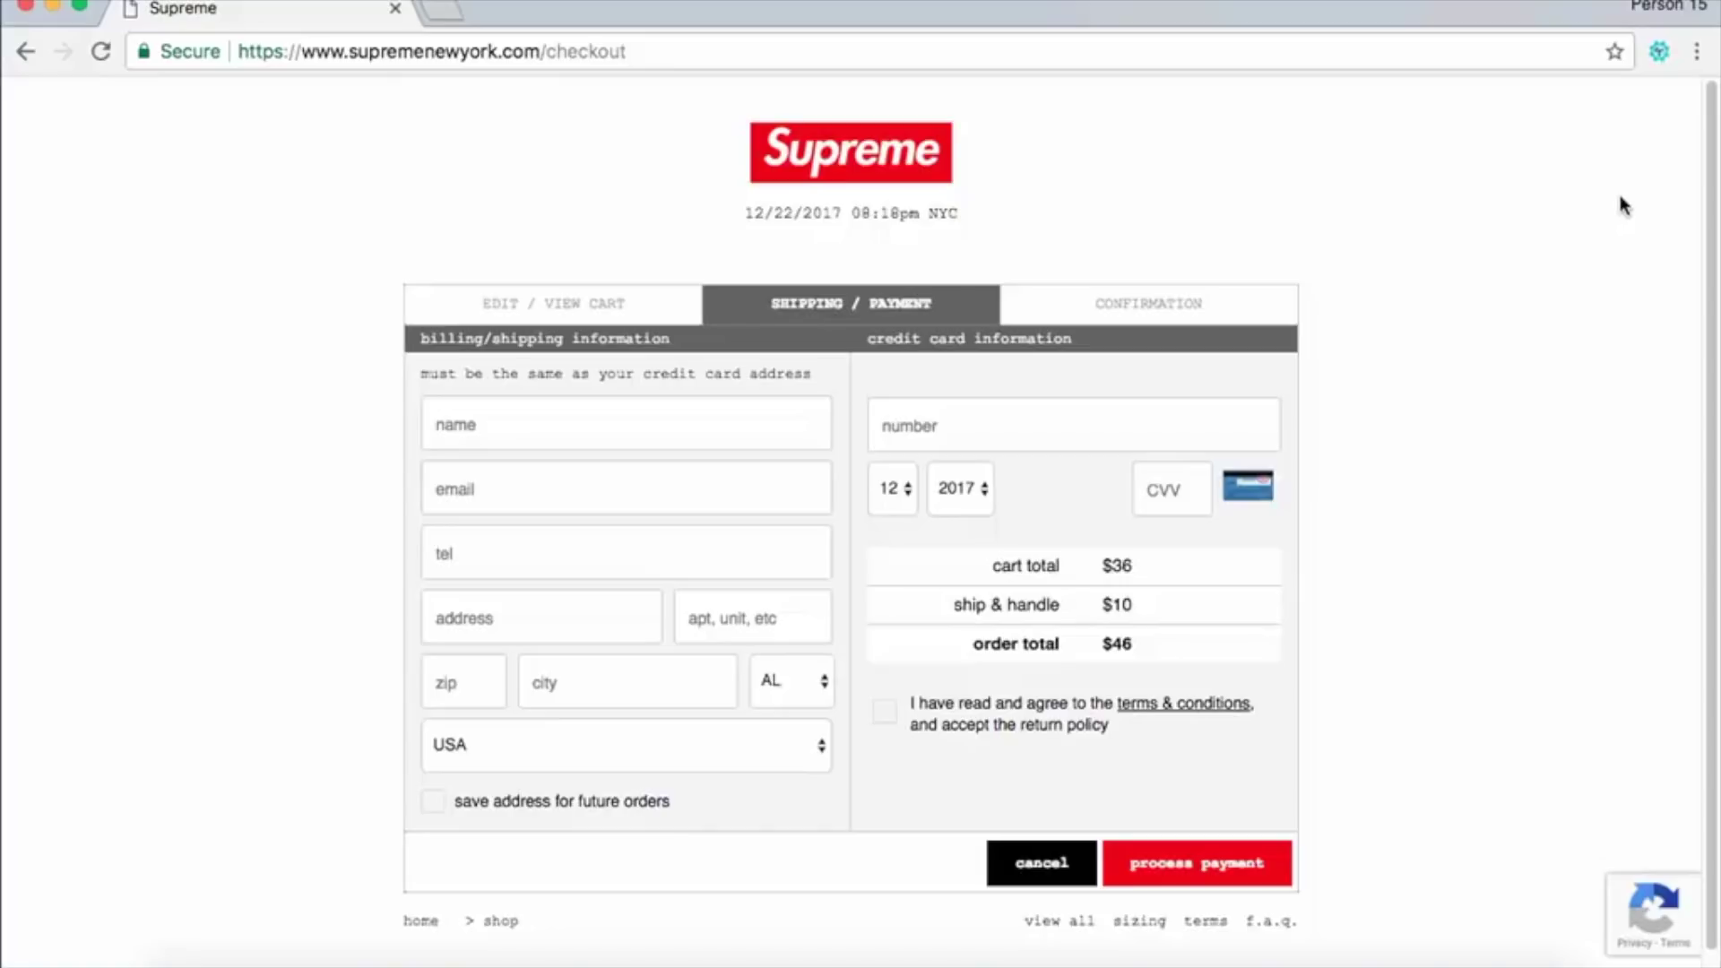
Start a new macro recording from the iMacros Record tab, then return to the checkout page.
{"action": "left_click", "coordinate": [1659, 52]}
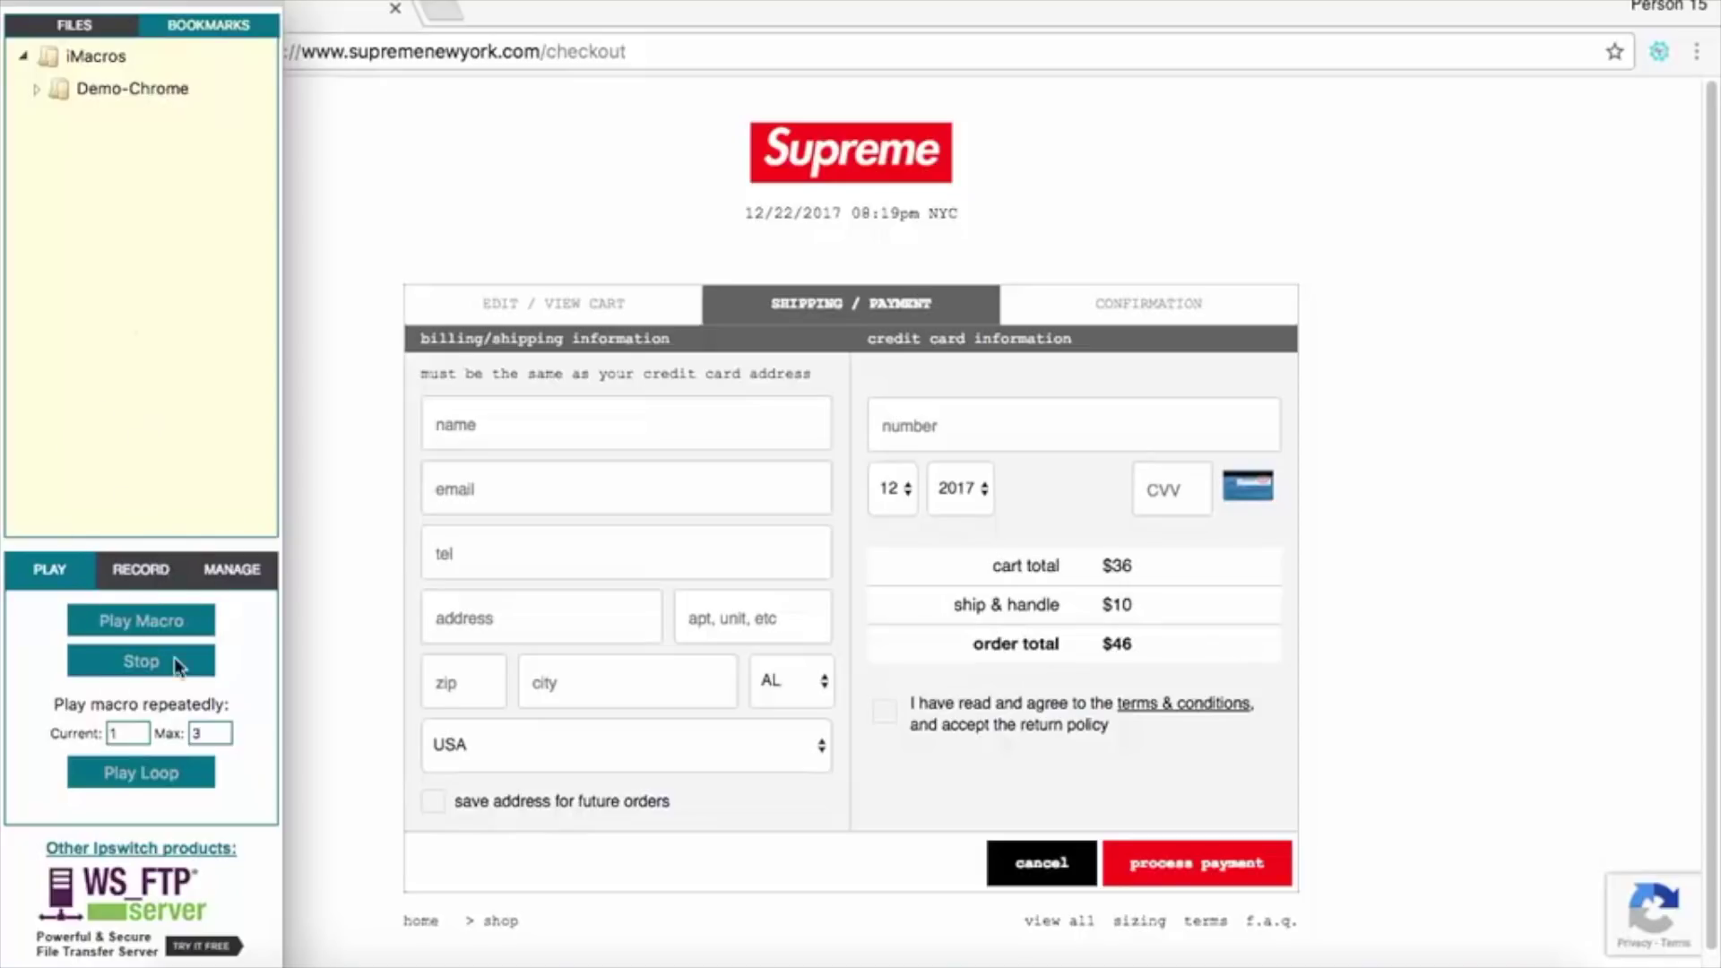
{"action": "left_click", "coordinate": [158, 571]}
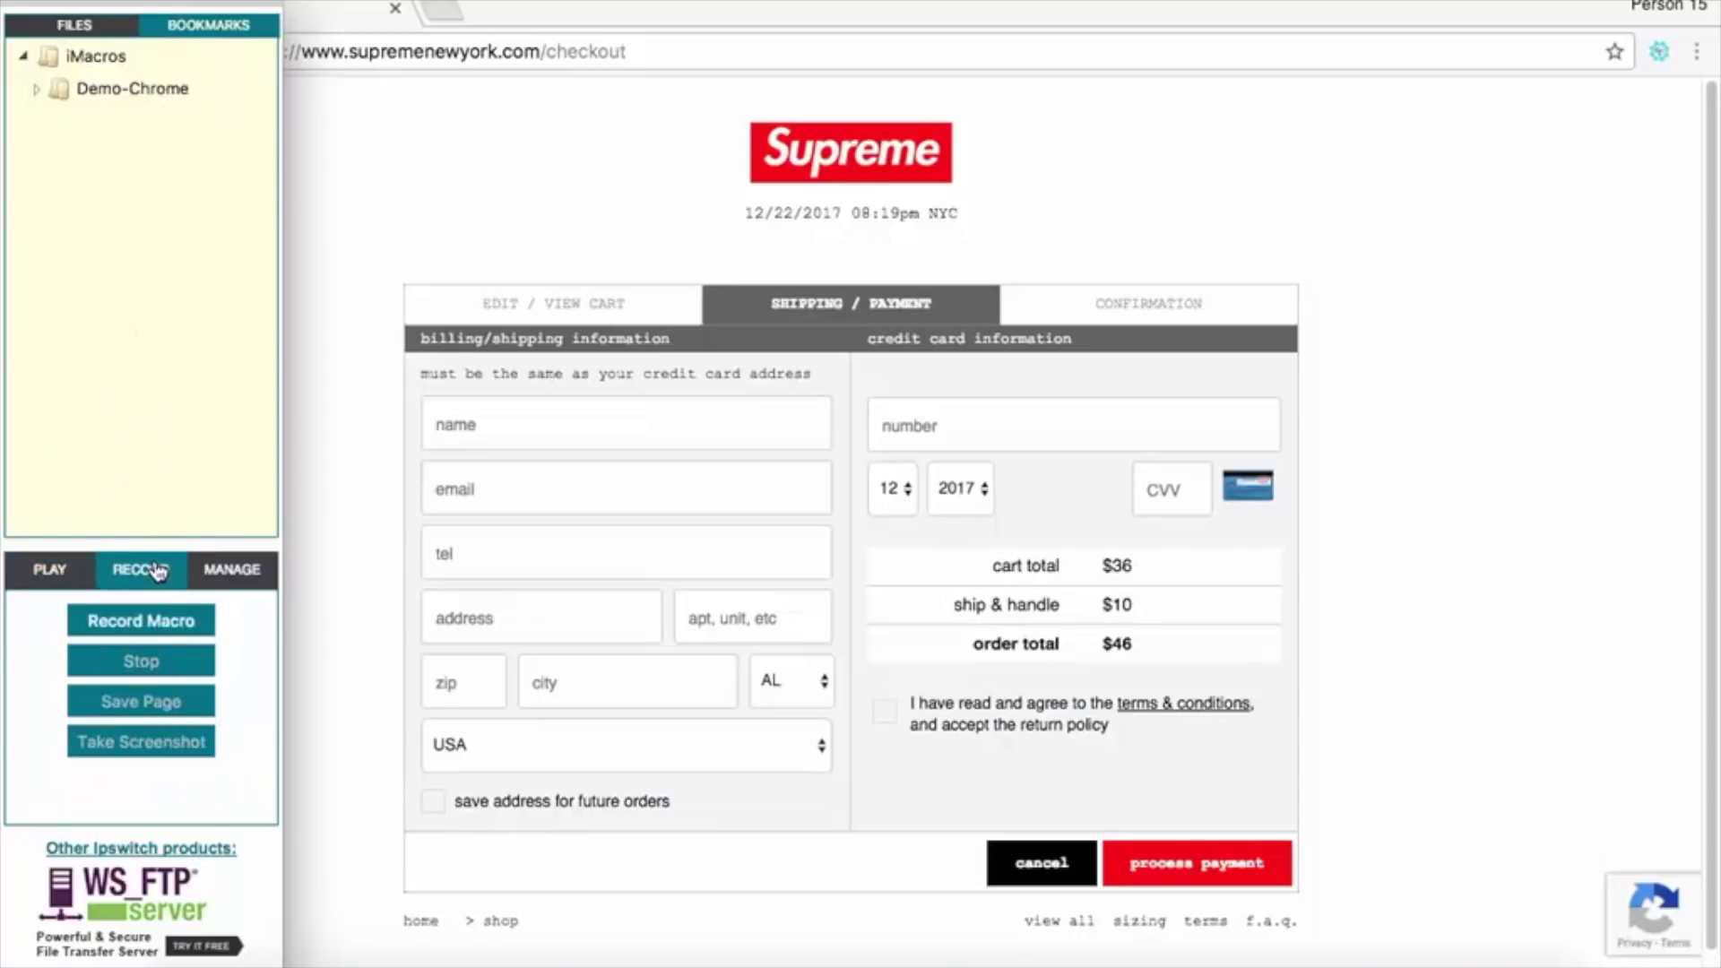
{"action": "left_click", "coordinate": [152, 621]}
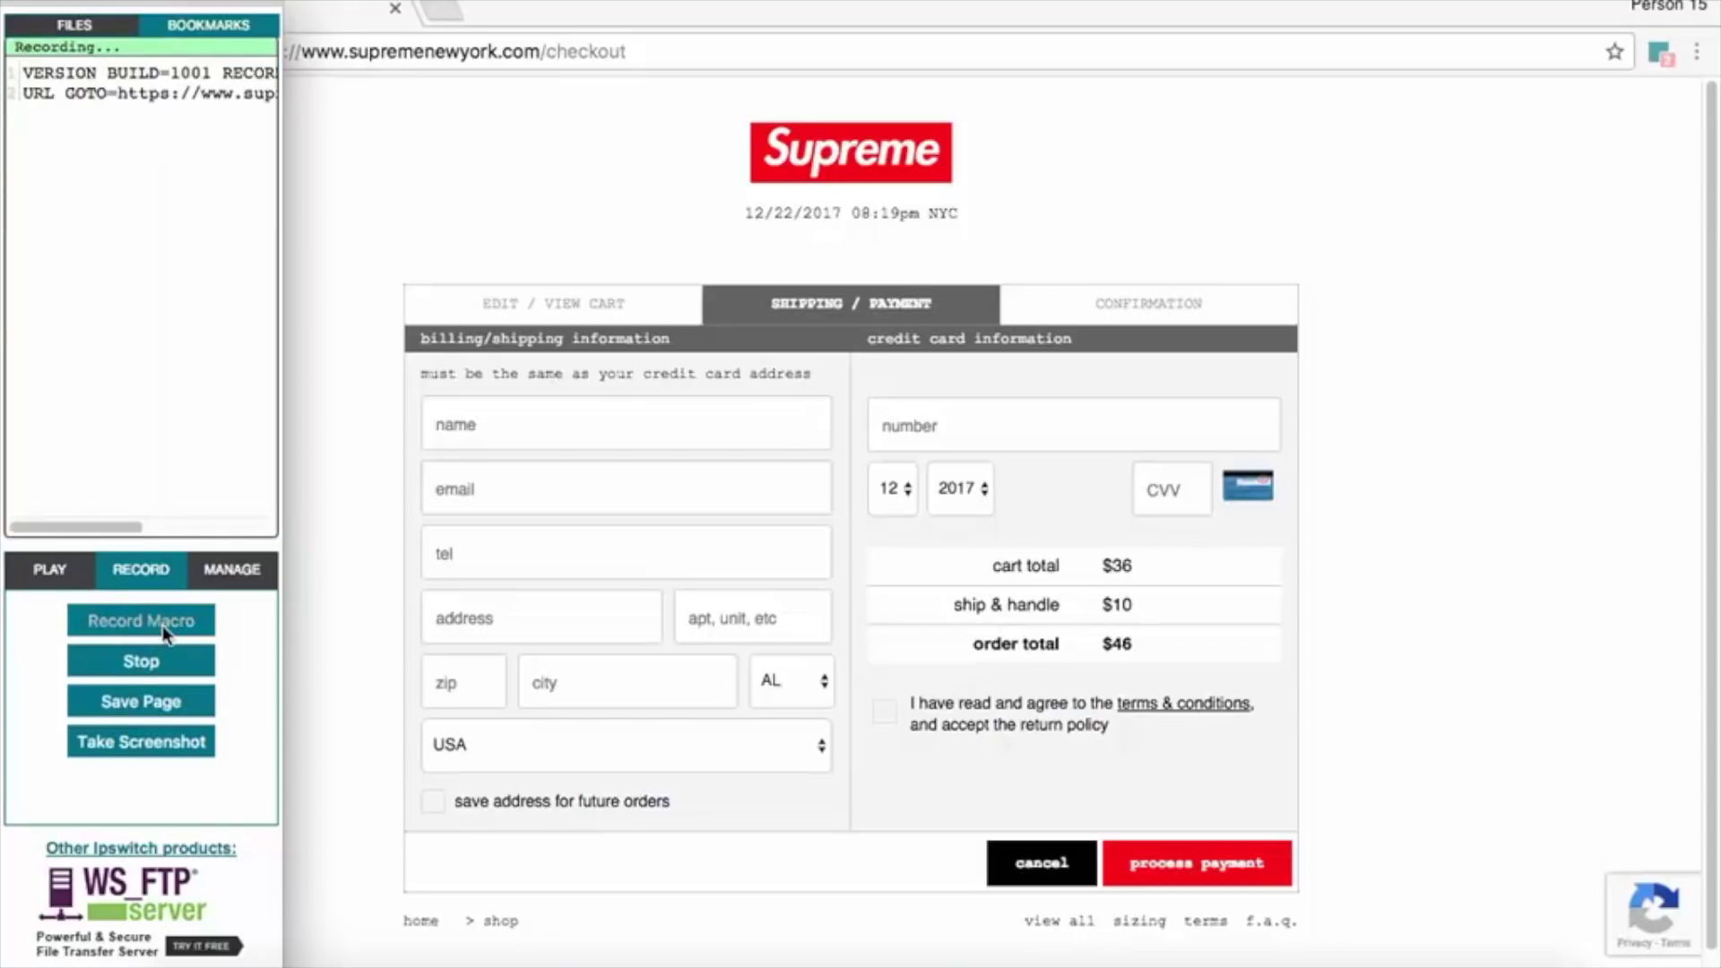
{"action": "left_click", "coordinate": [520, 144]}
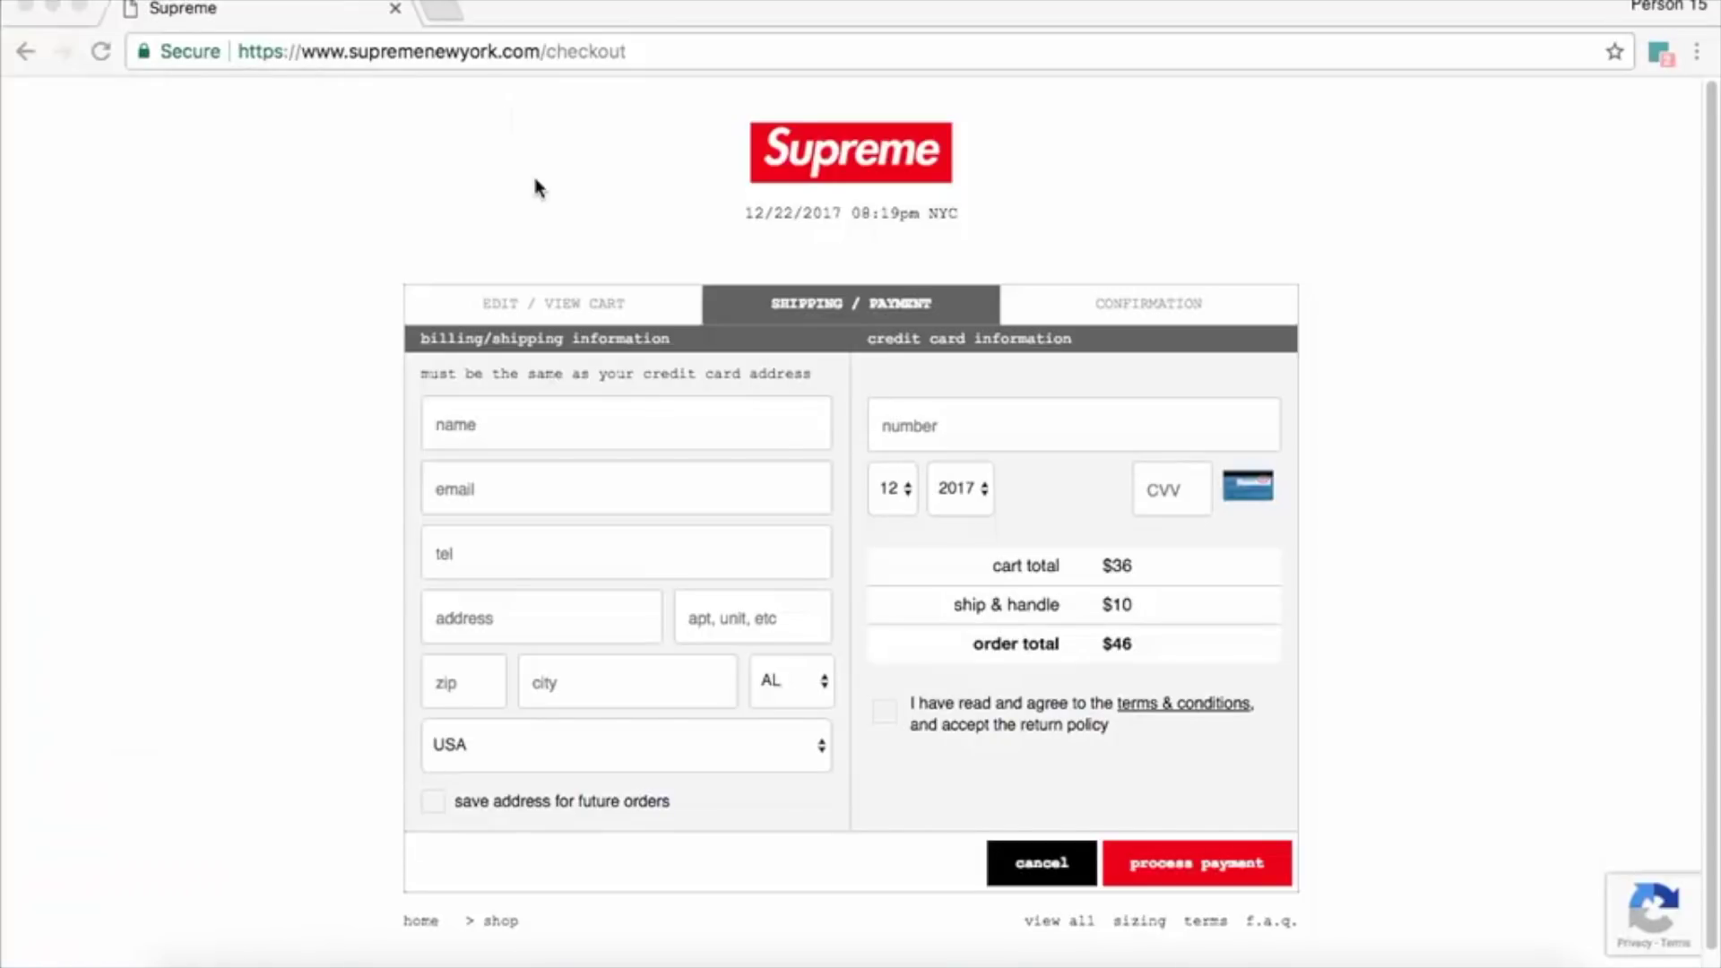
Record entering the buyer's name, e-mail, phone number and street address, tabbing between fields.
{"action": "left_click", "coordinate": [545, 435]}
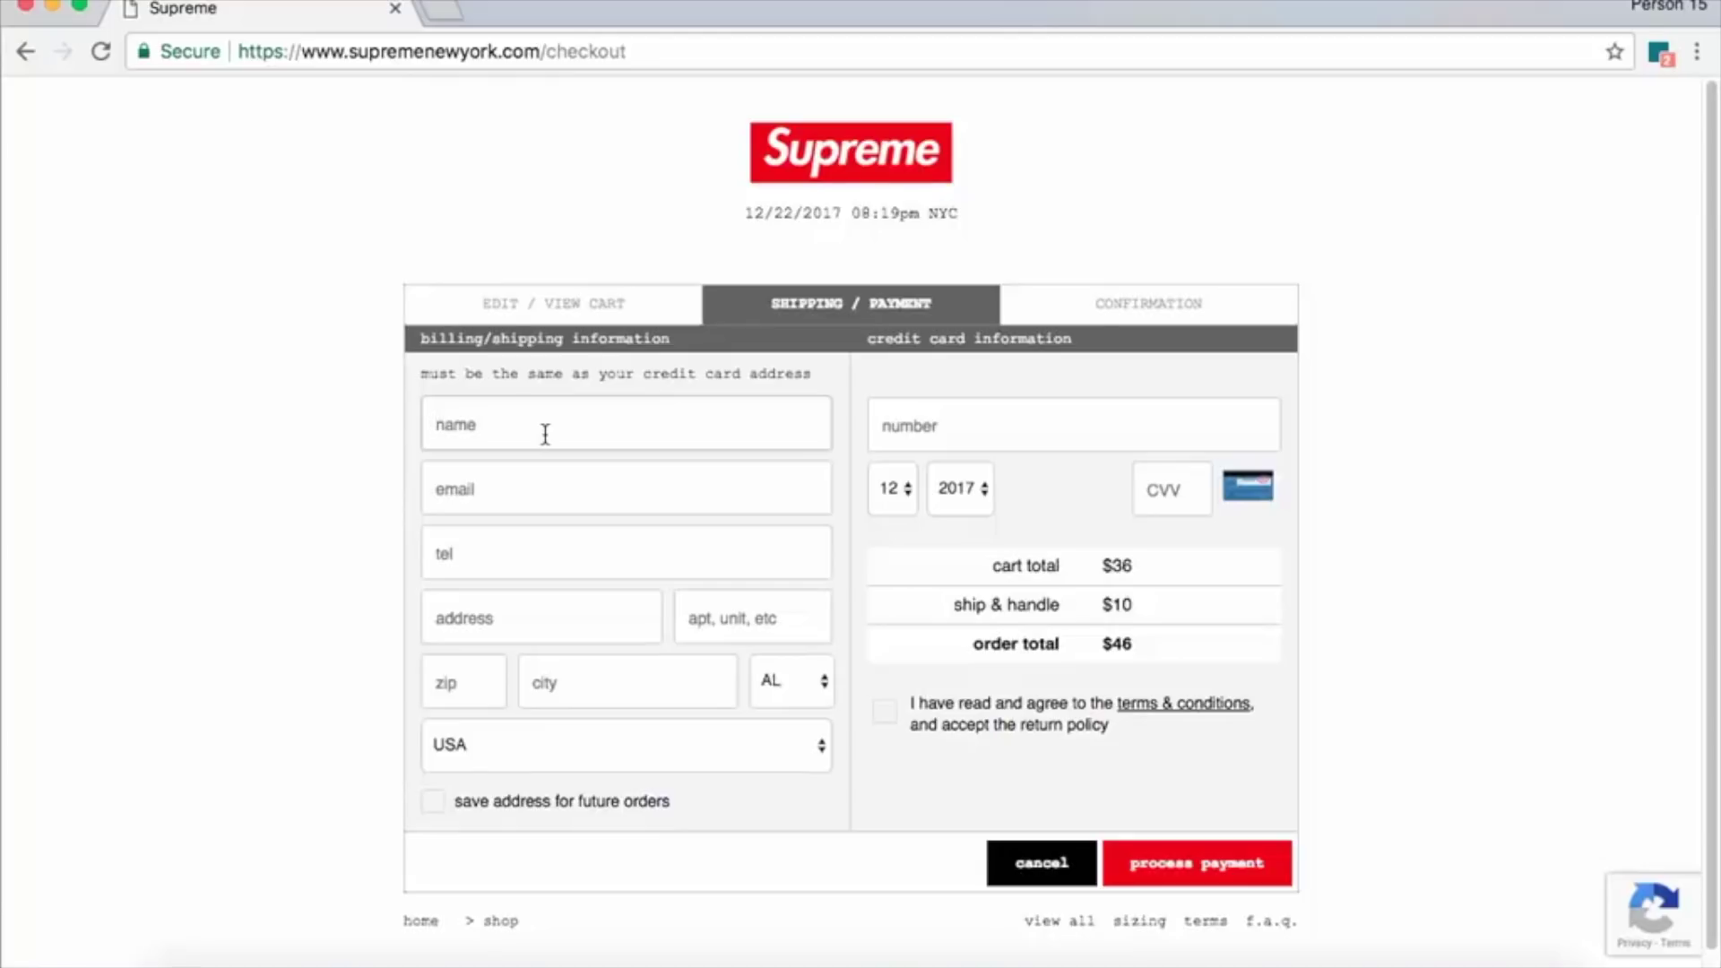
{"action": "type", "text": "S"}
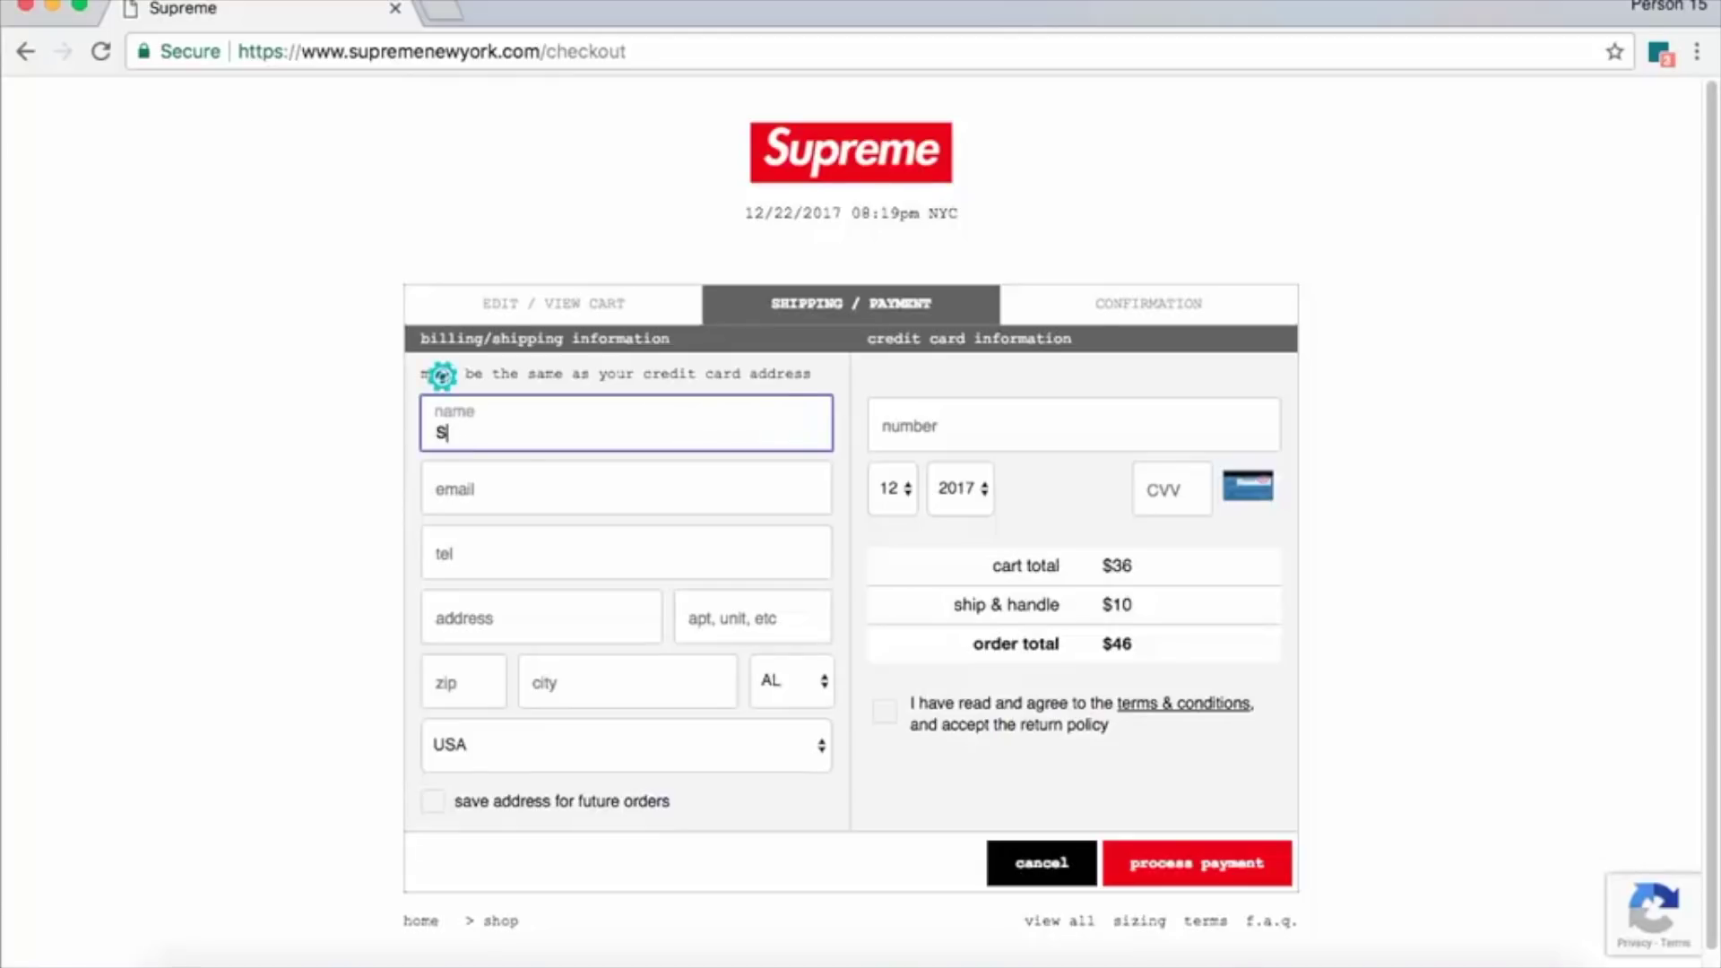
{"action": "type", "text": "neakerhead Farb"}
{"action": "key", "text": "Tab"}
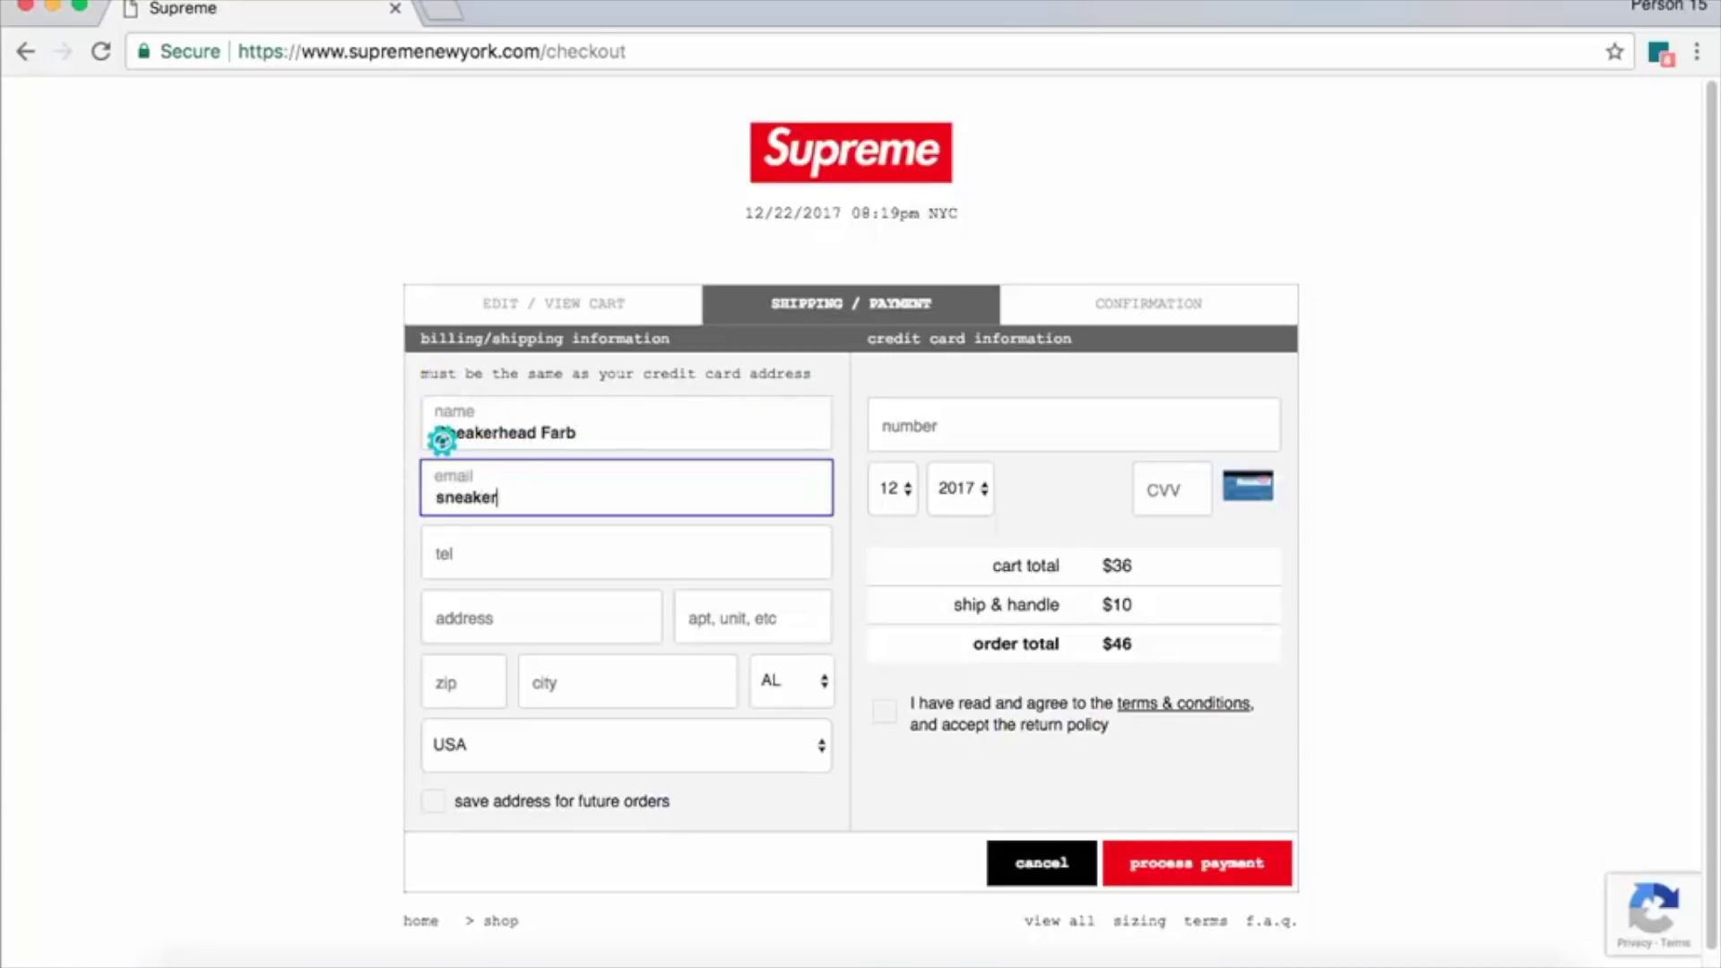
{"action": "key", "text": "Tab"}
{"action": "type", "text": "781-000-0000"}
{"action": "key", "text": "Tab"}
{"action": "type", "text": "274"}
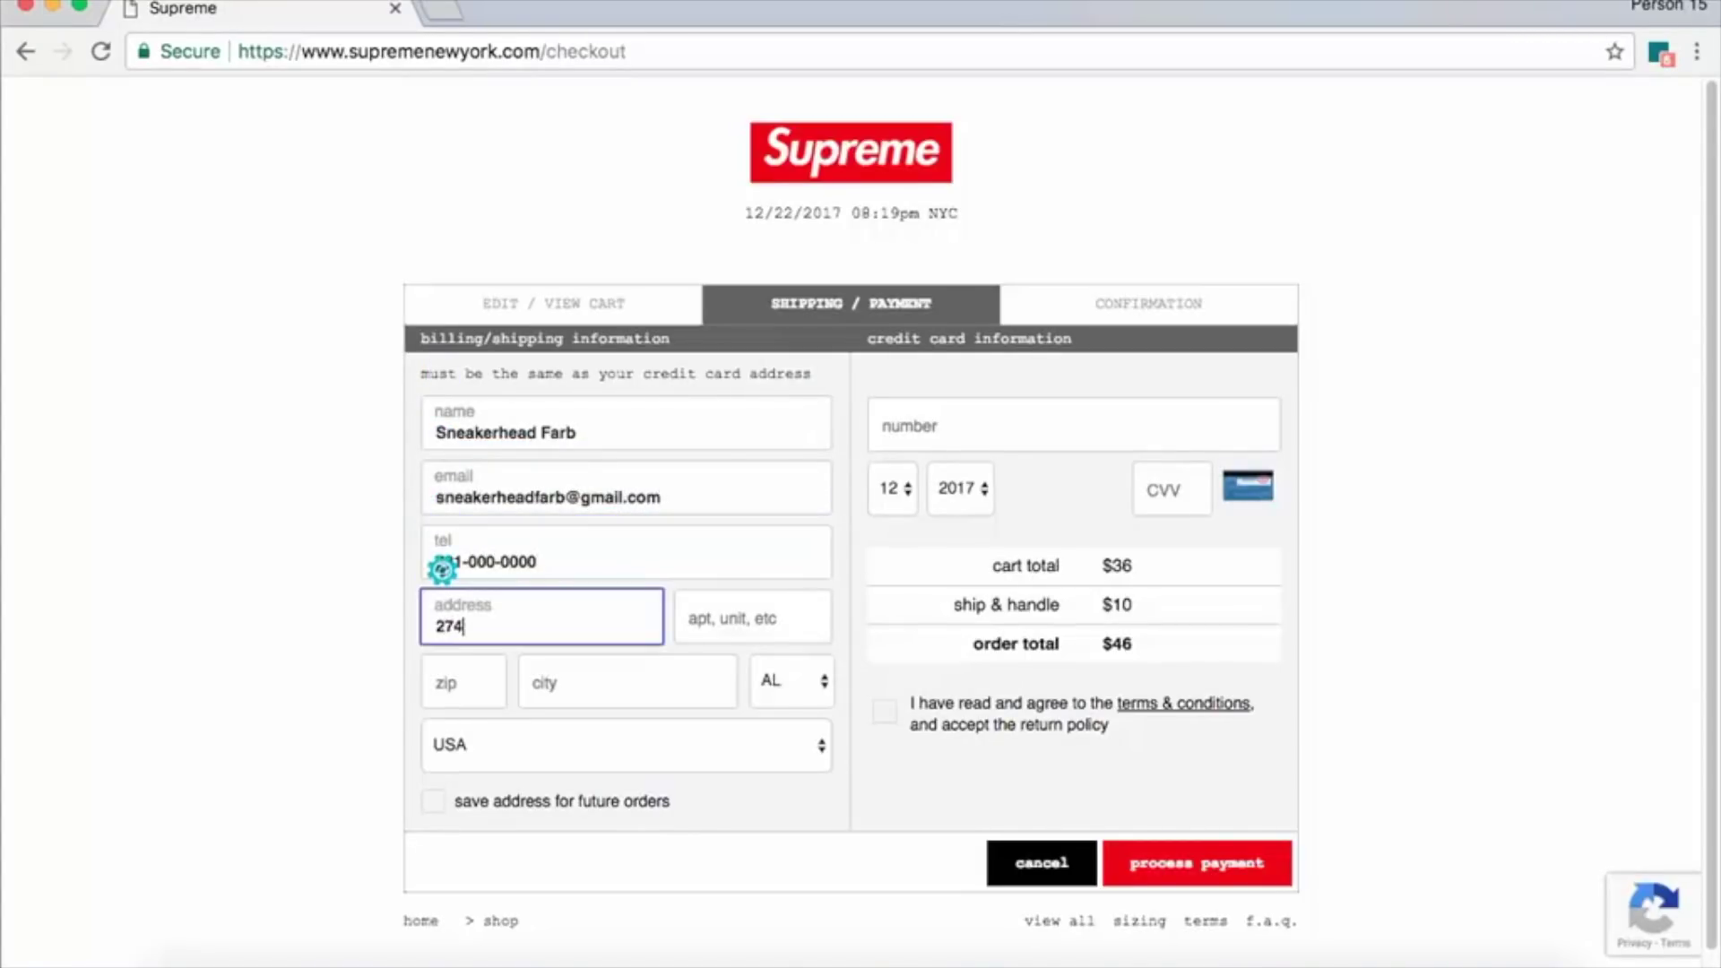
{"action": "type", "text": " Lafeyette Ave"}
{"action": "key", "text": "Tab"}
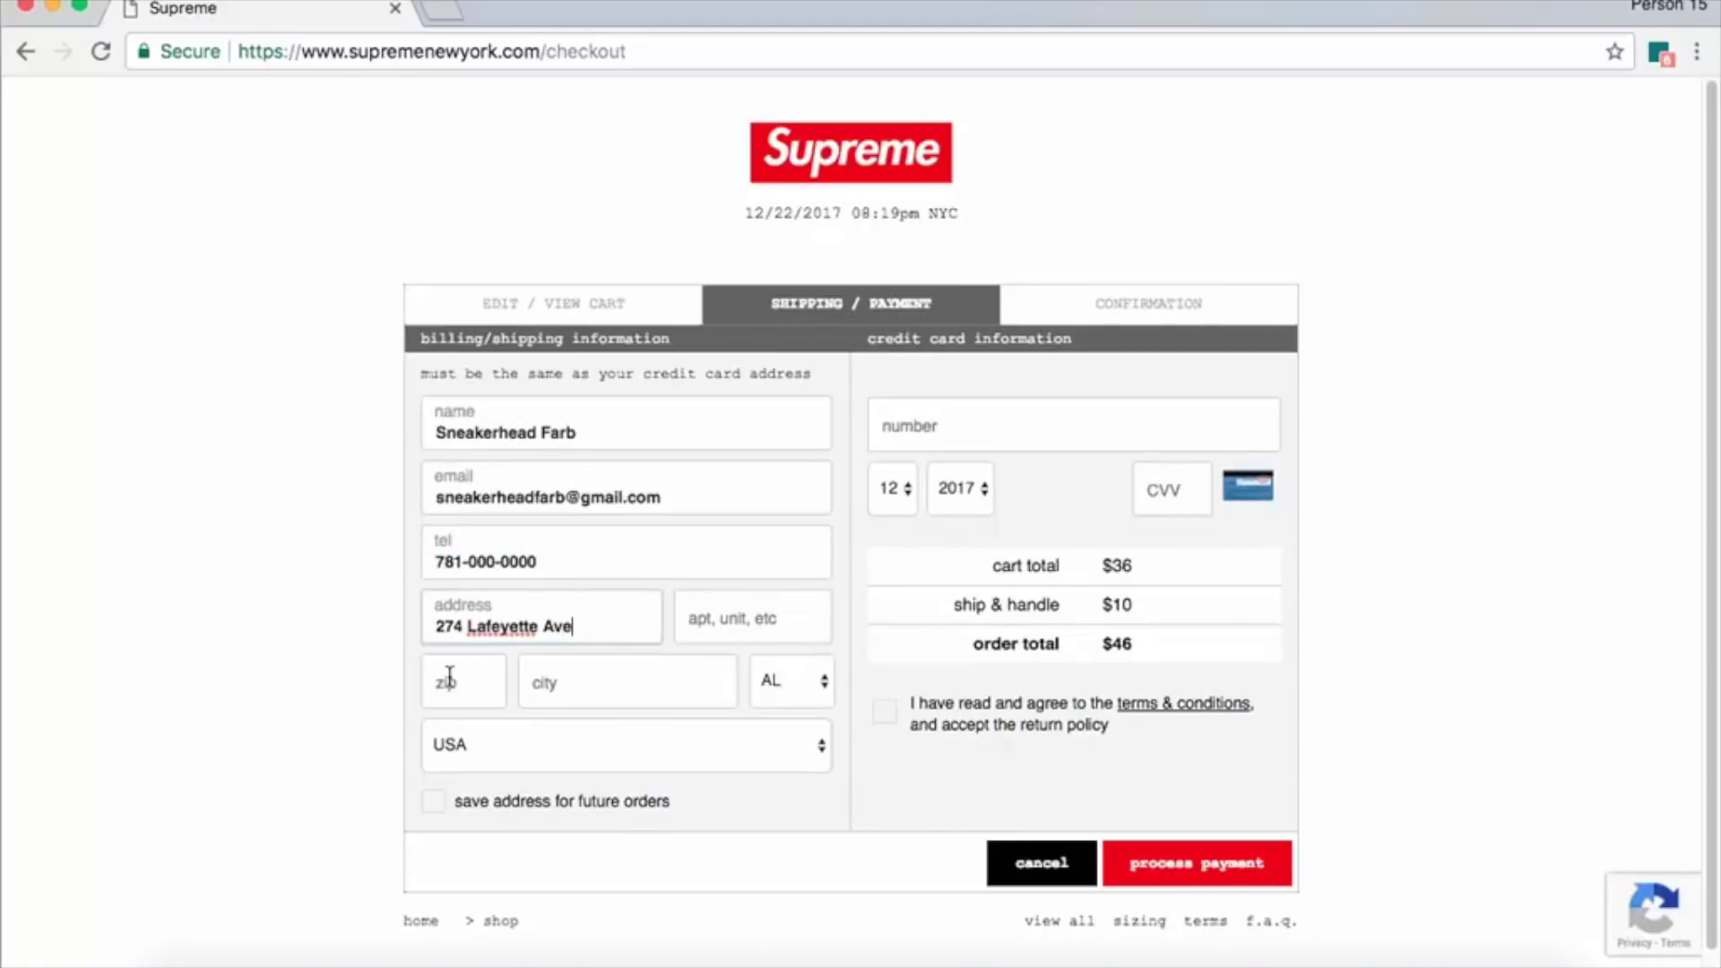
Choose NY as the billing state.
{"action": "left_click", "coordinate": [781, 680]}
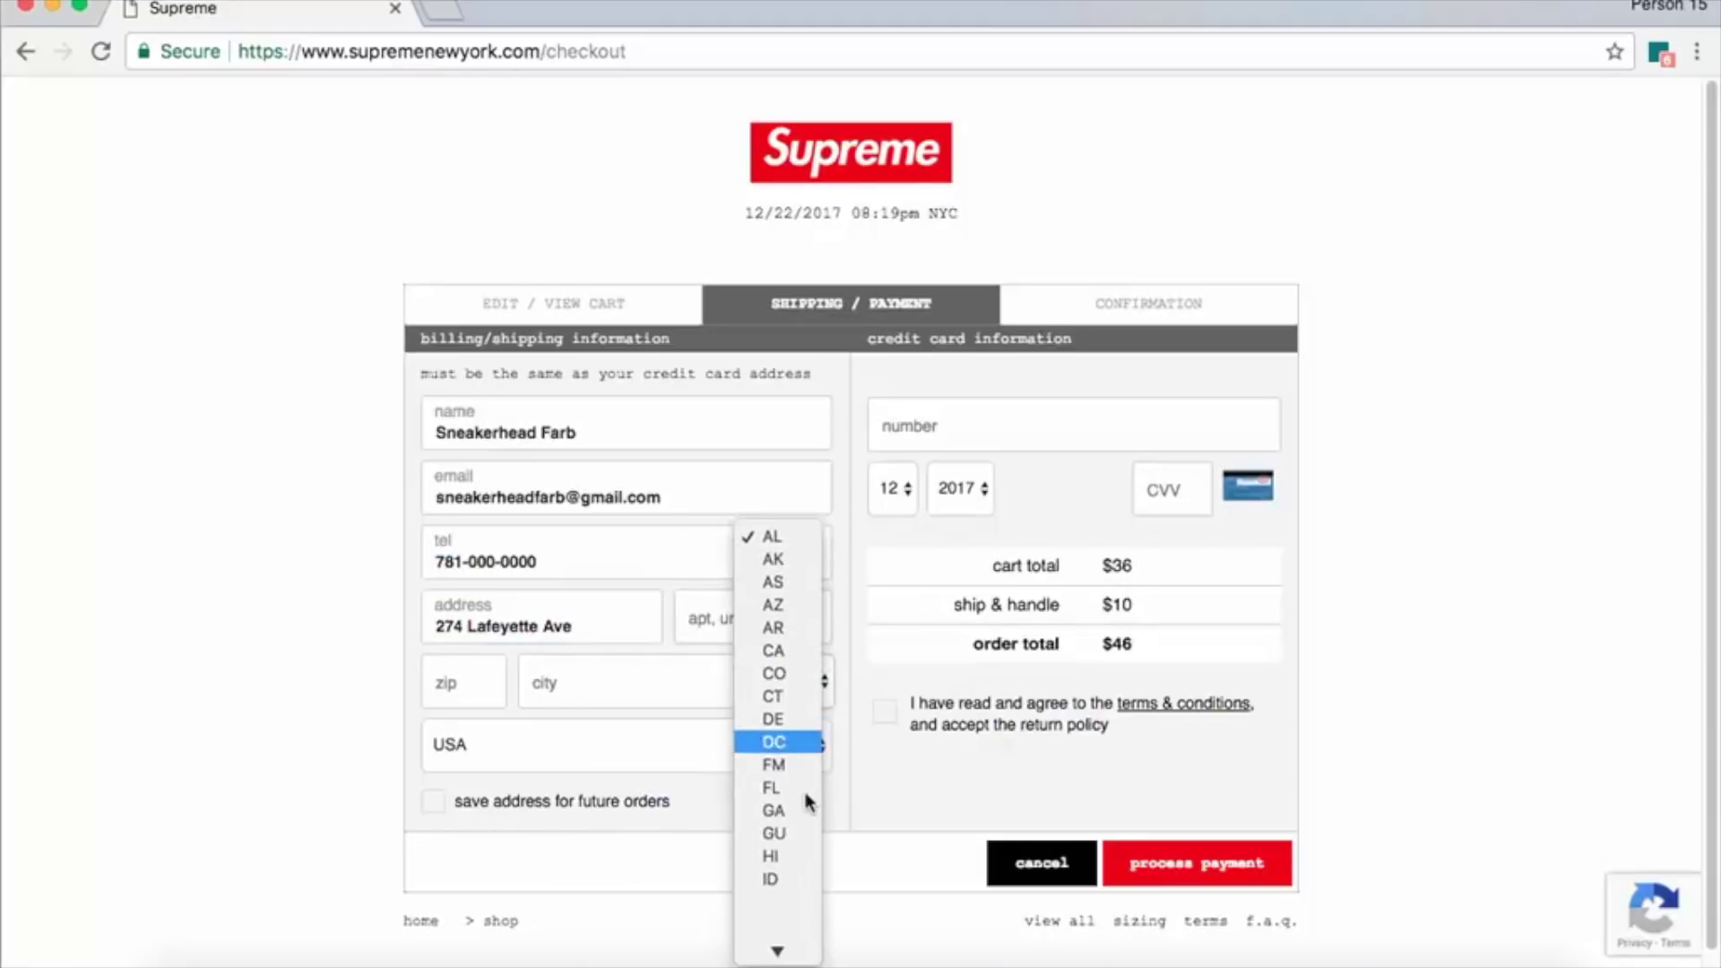
{"action": "scroll", "coordinate": [771, 829], "scroll_direction": "down", "scroll_amount": 3}
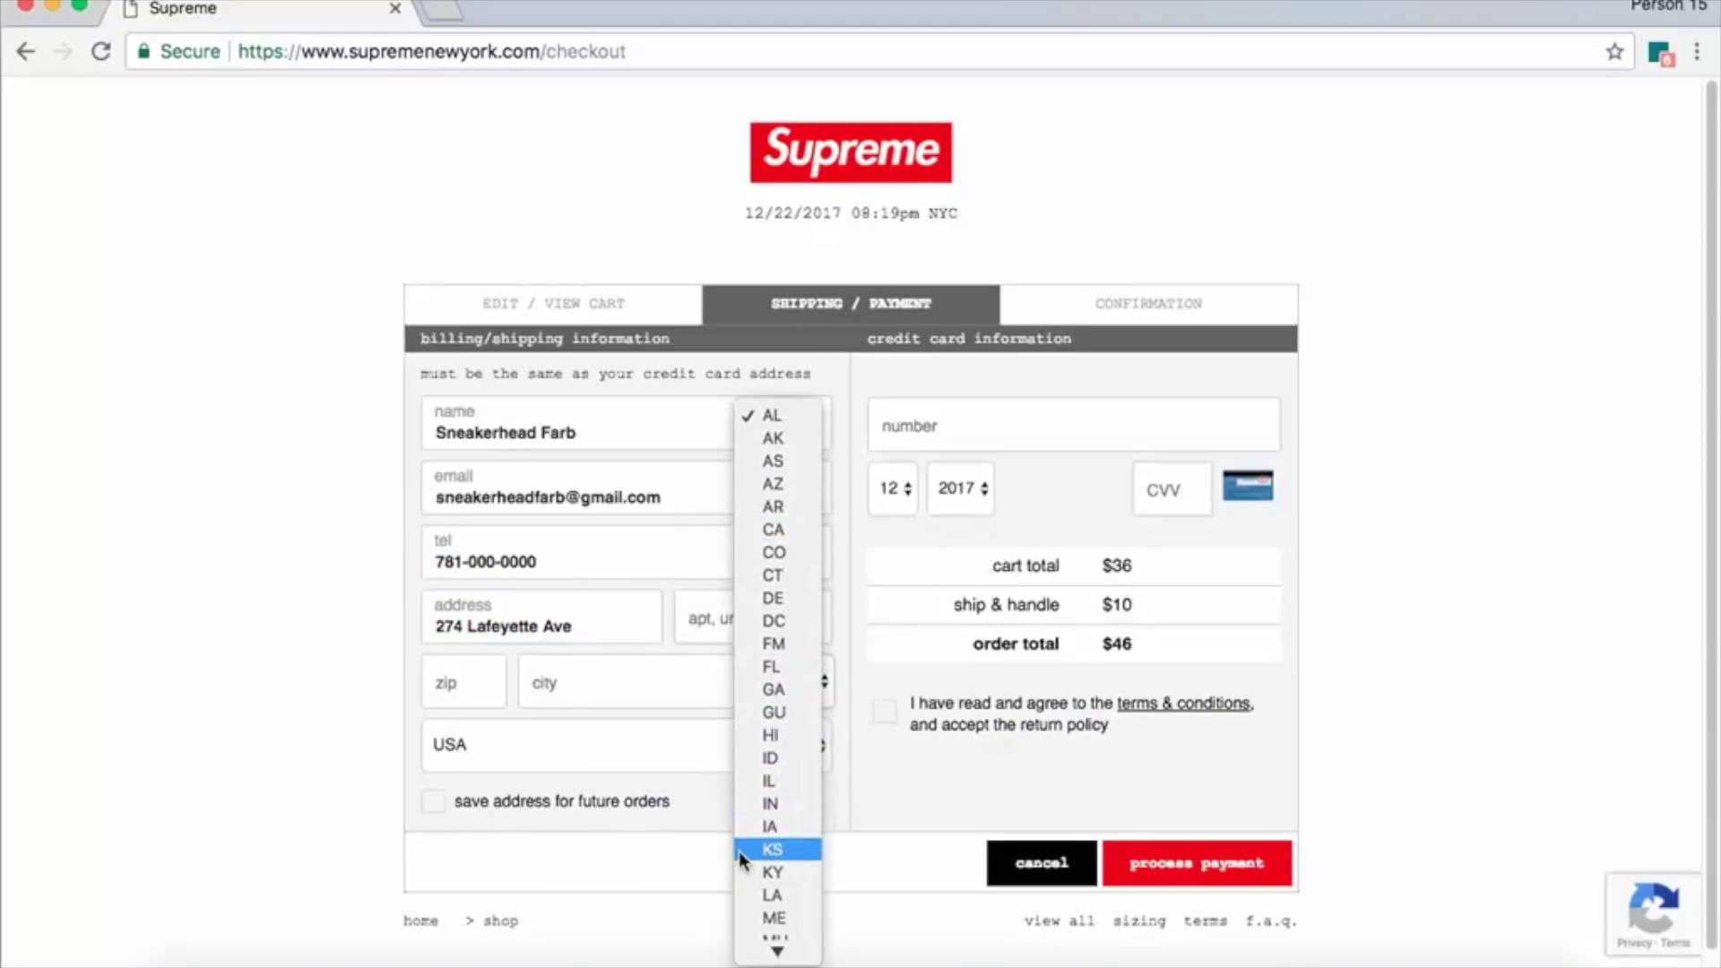
{"action": "scroll", "coordinate": [799, 806], "scroll_direction": "down", "scroll_amount": 5}
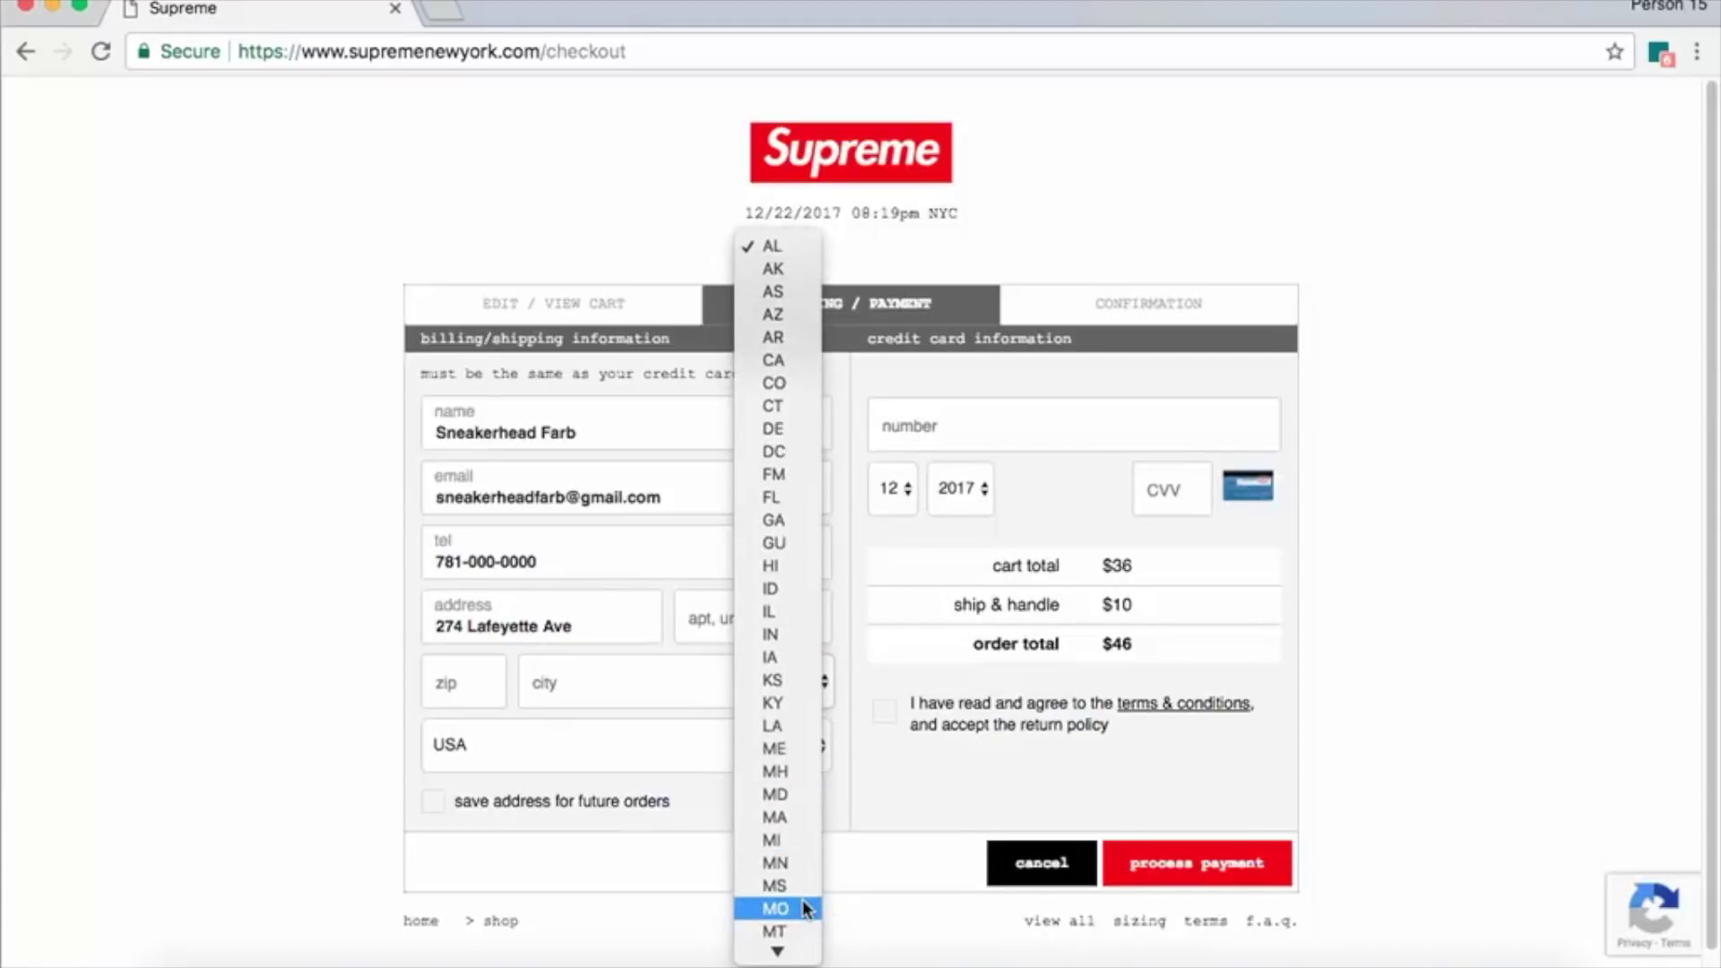
{"action": "scroll", "coordinate": [803, 882], "scroll_direction": "down", "scroll_amount": 4}
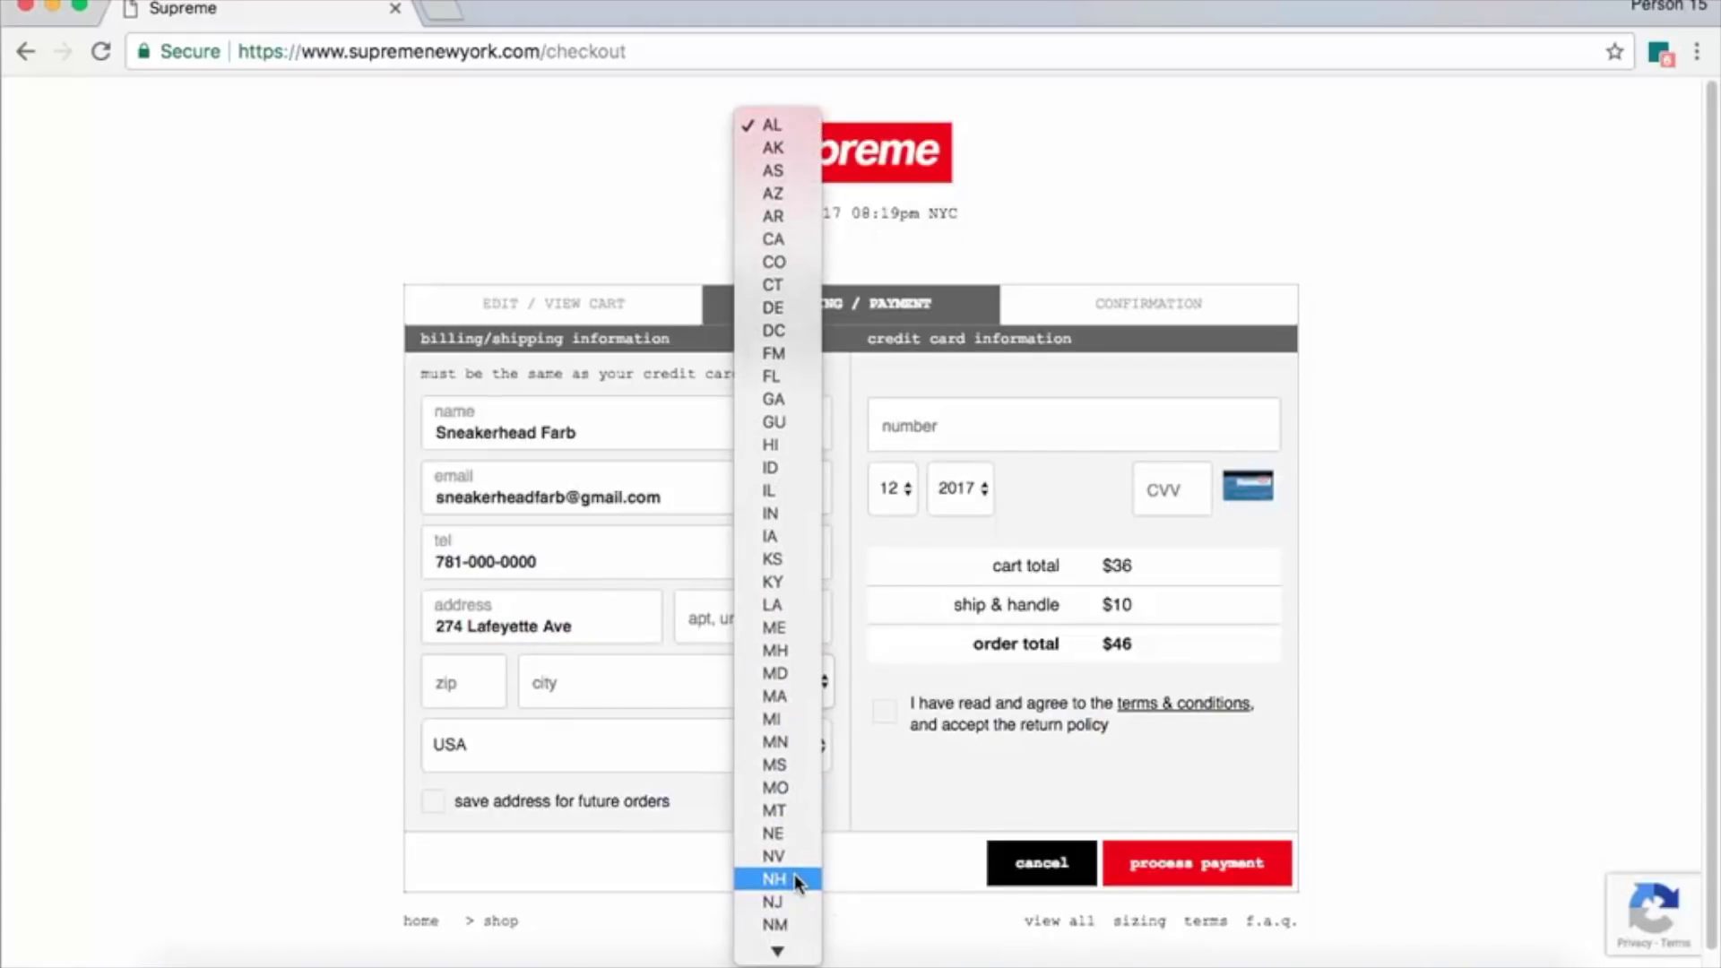
{"action": "scroll", "coordinate": [783, 879], "scroll_direction": "down", "scroll_amount": 2}
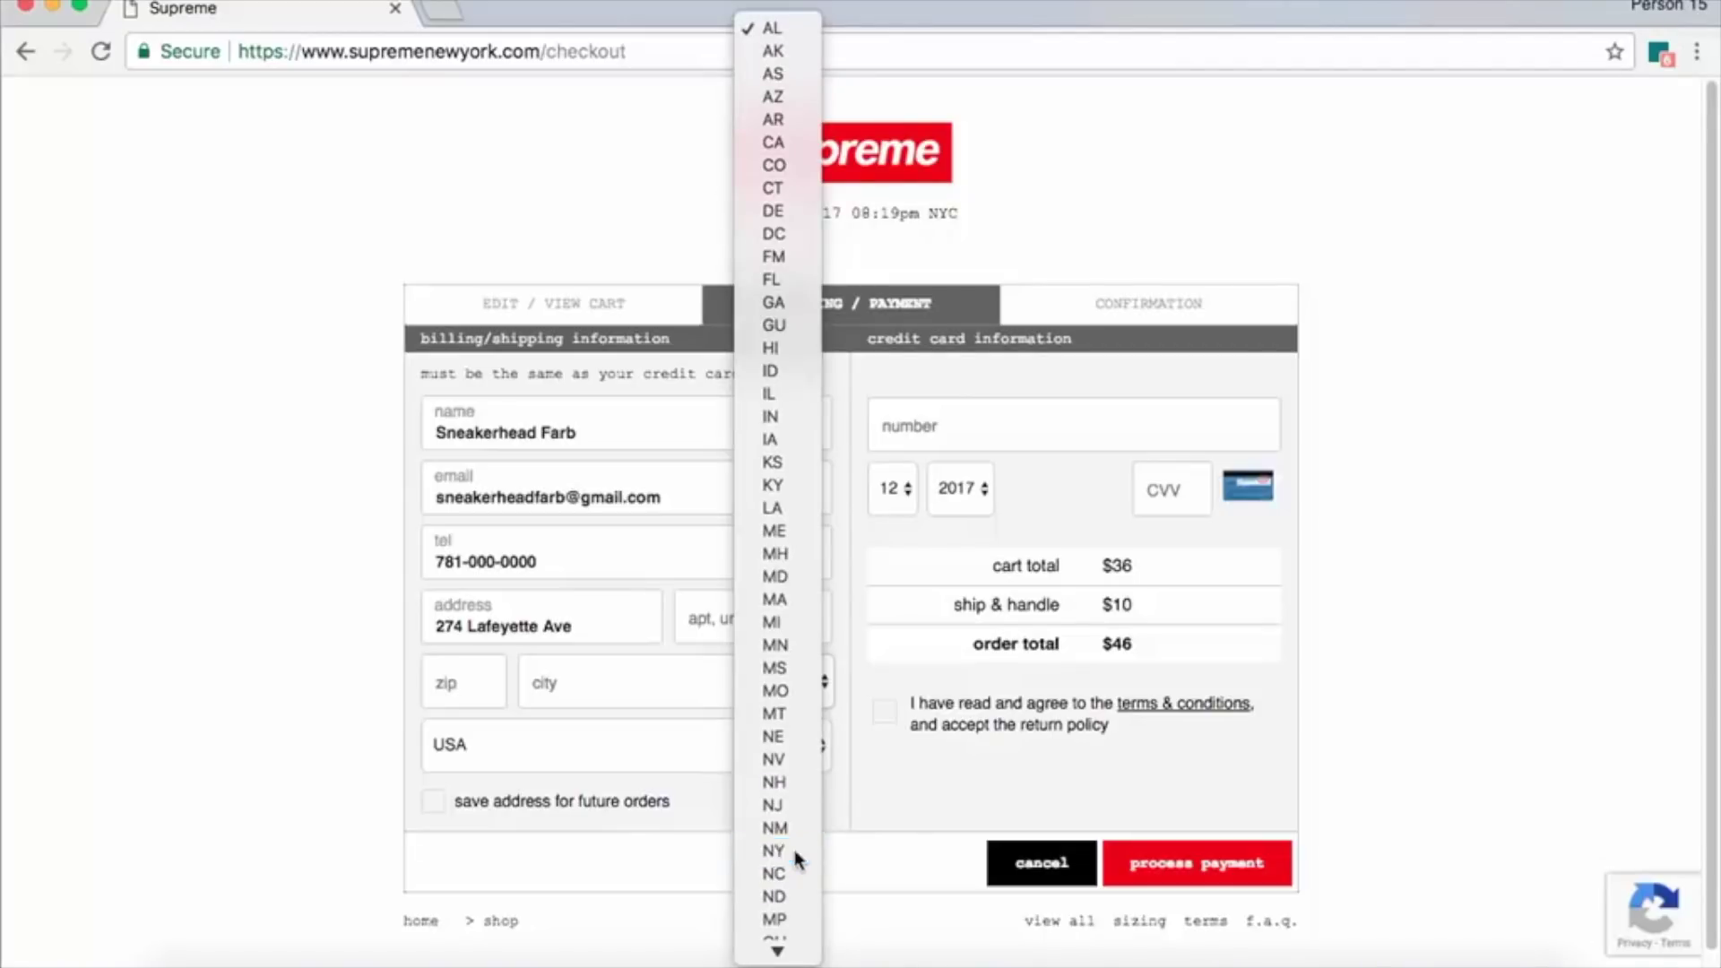
{"action": "key", "text": "Escape"}
{"action": "type", "text": "ny"}
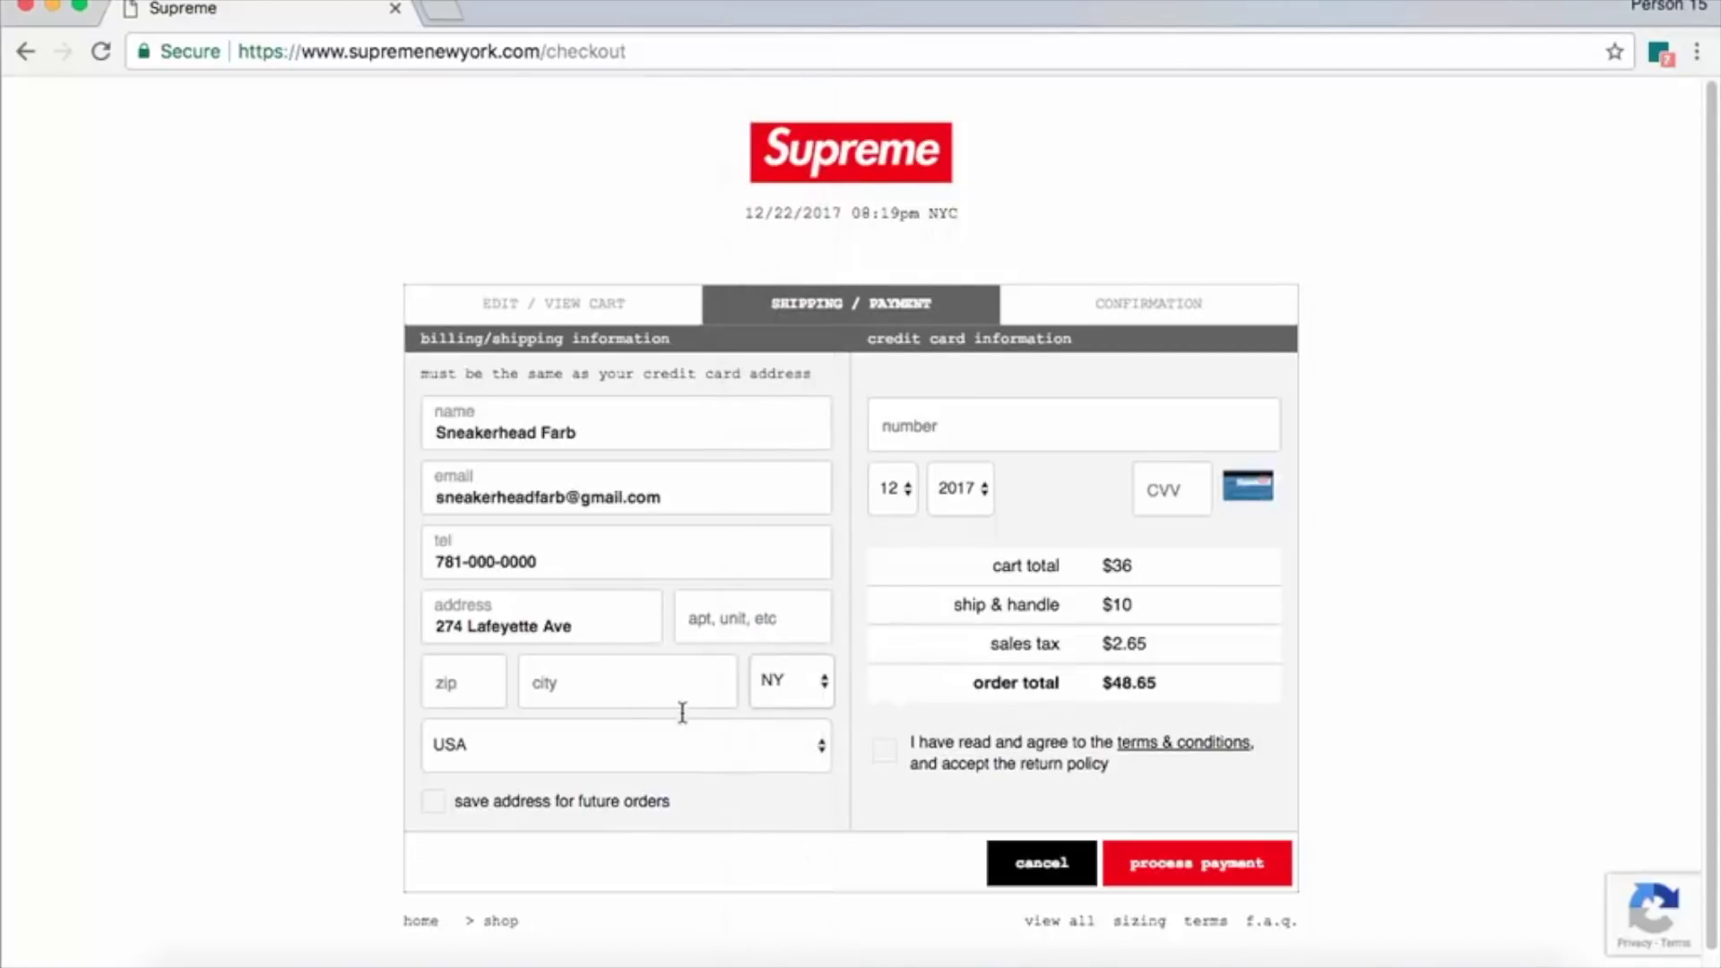
Enter city New York and zip 10012, keep USA, and tick save address for future orders.
{"action": "left_click", "coordinate": [615, 691]}
{"action": "type", "text": "New Y"}
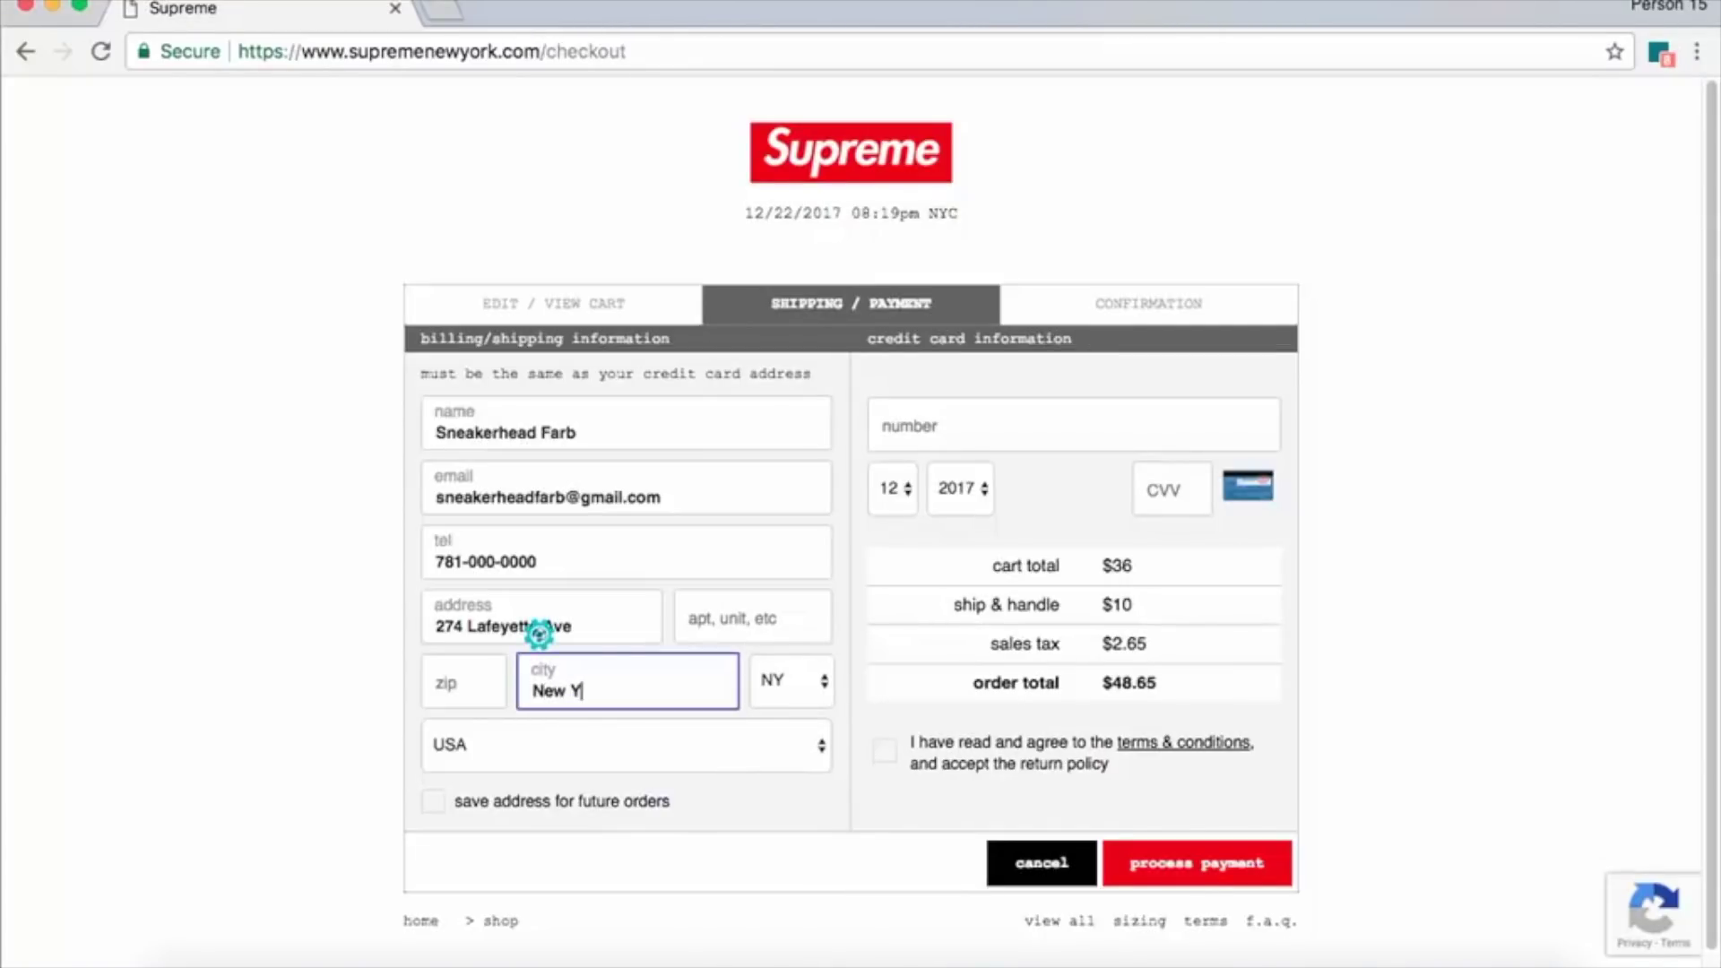
{"action": "type", "text": "ork"}
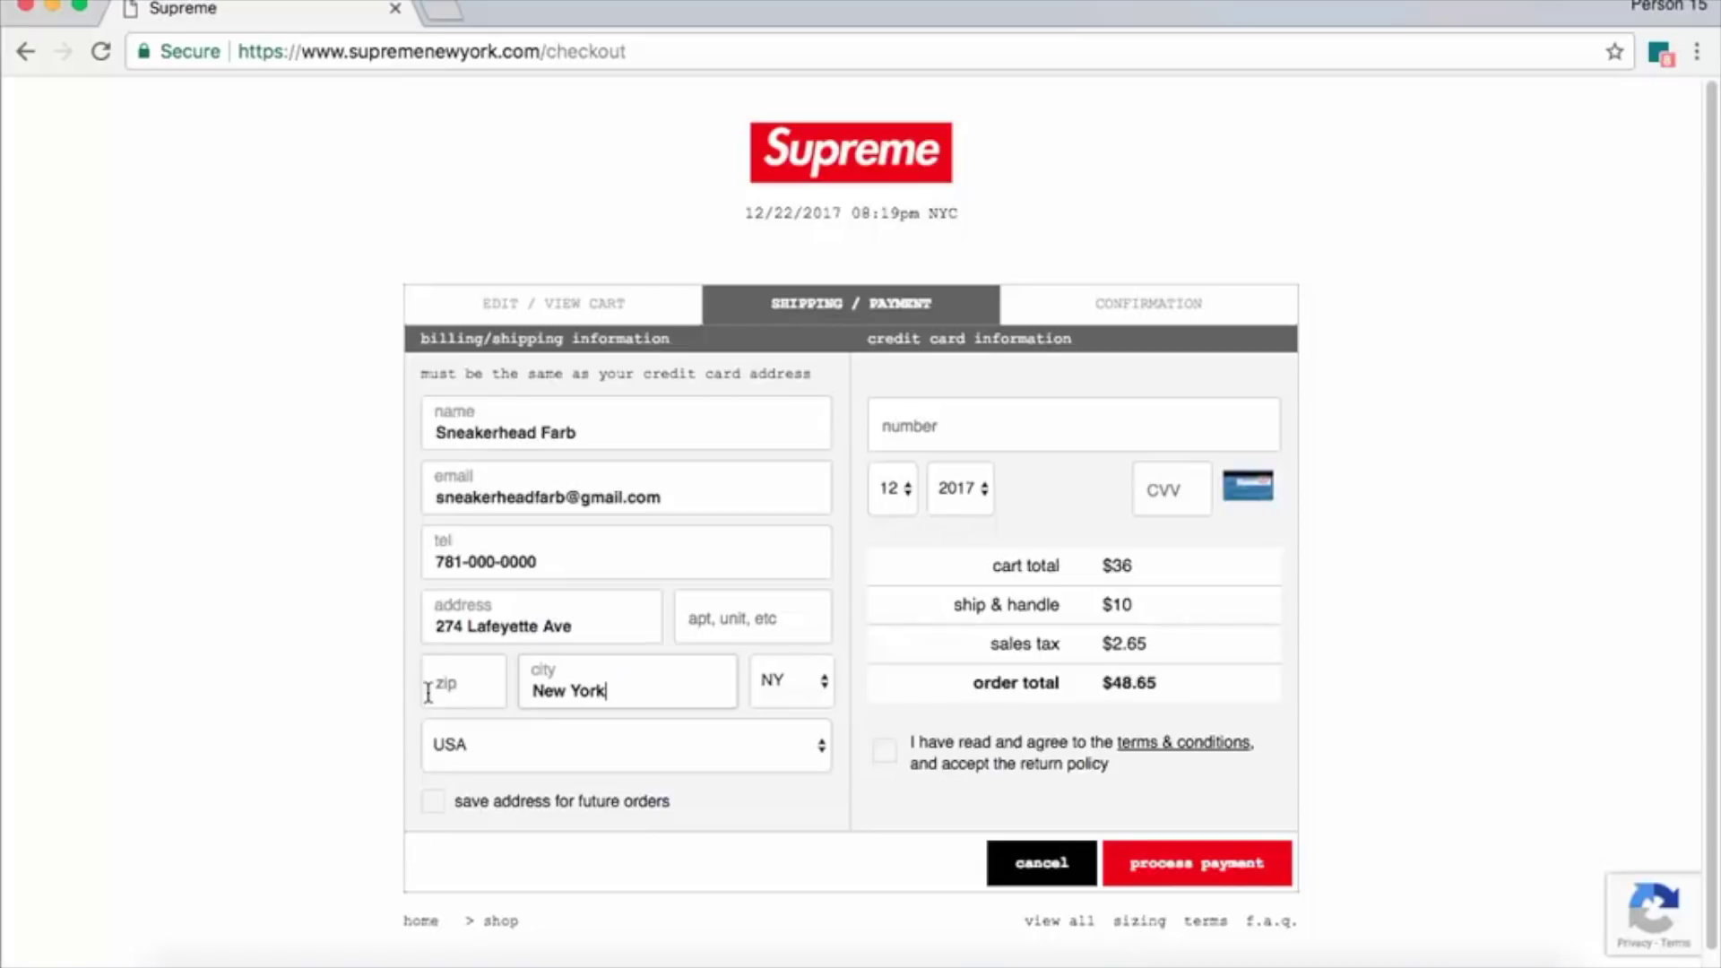
{"action": "left_click", "coordinate": [438, 683]}
{"action": "type", "text": "10012"}
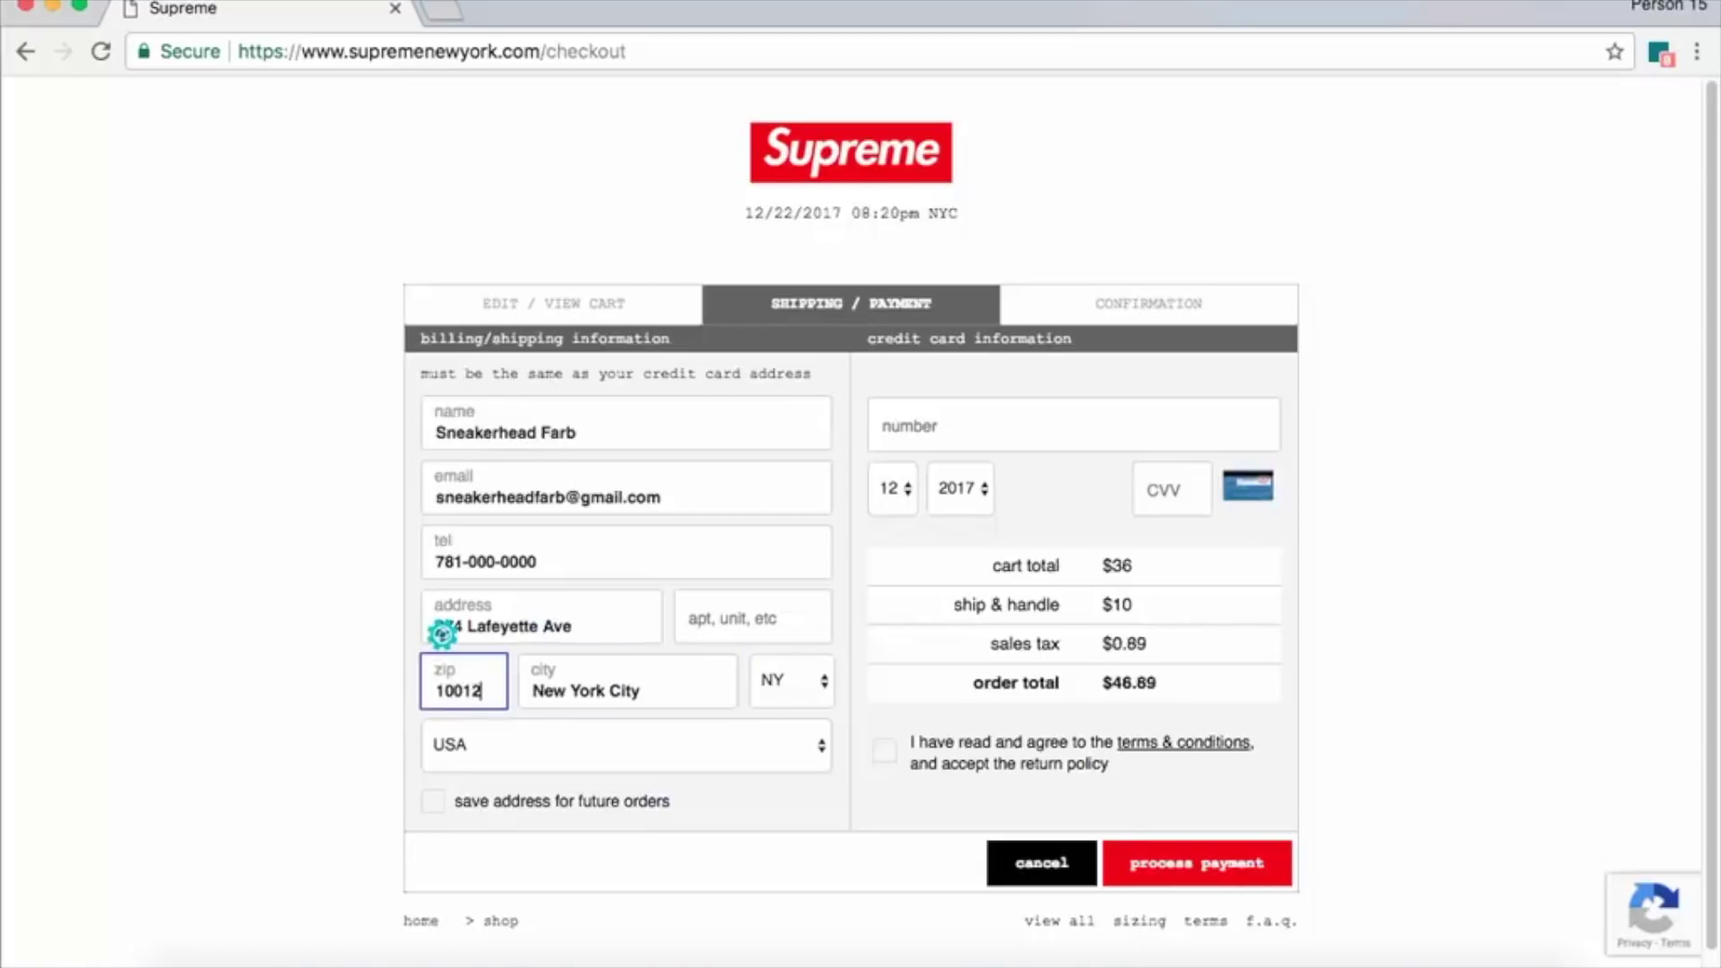
{"action": "left_click", "coordinate": [665, 747]}
{"action": "left_click", "coordinate": [665, 747]}
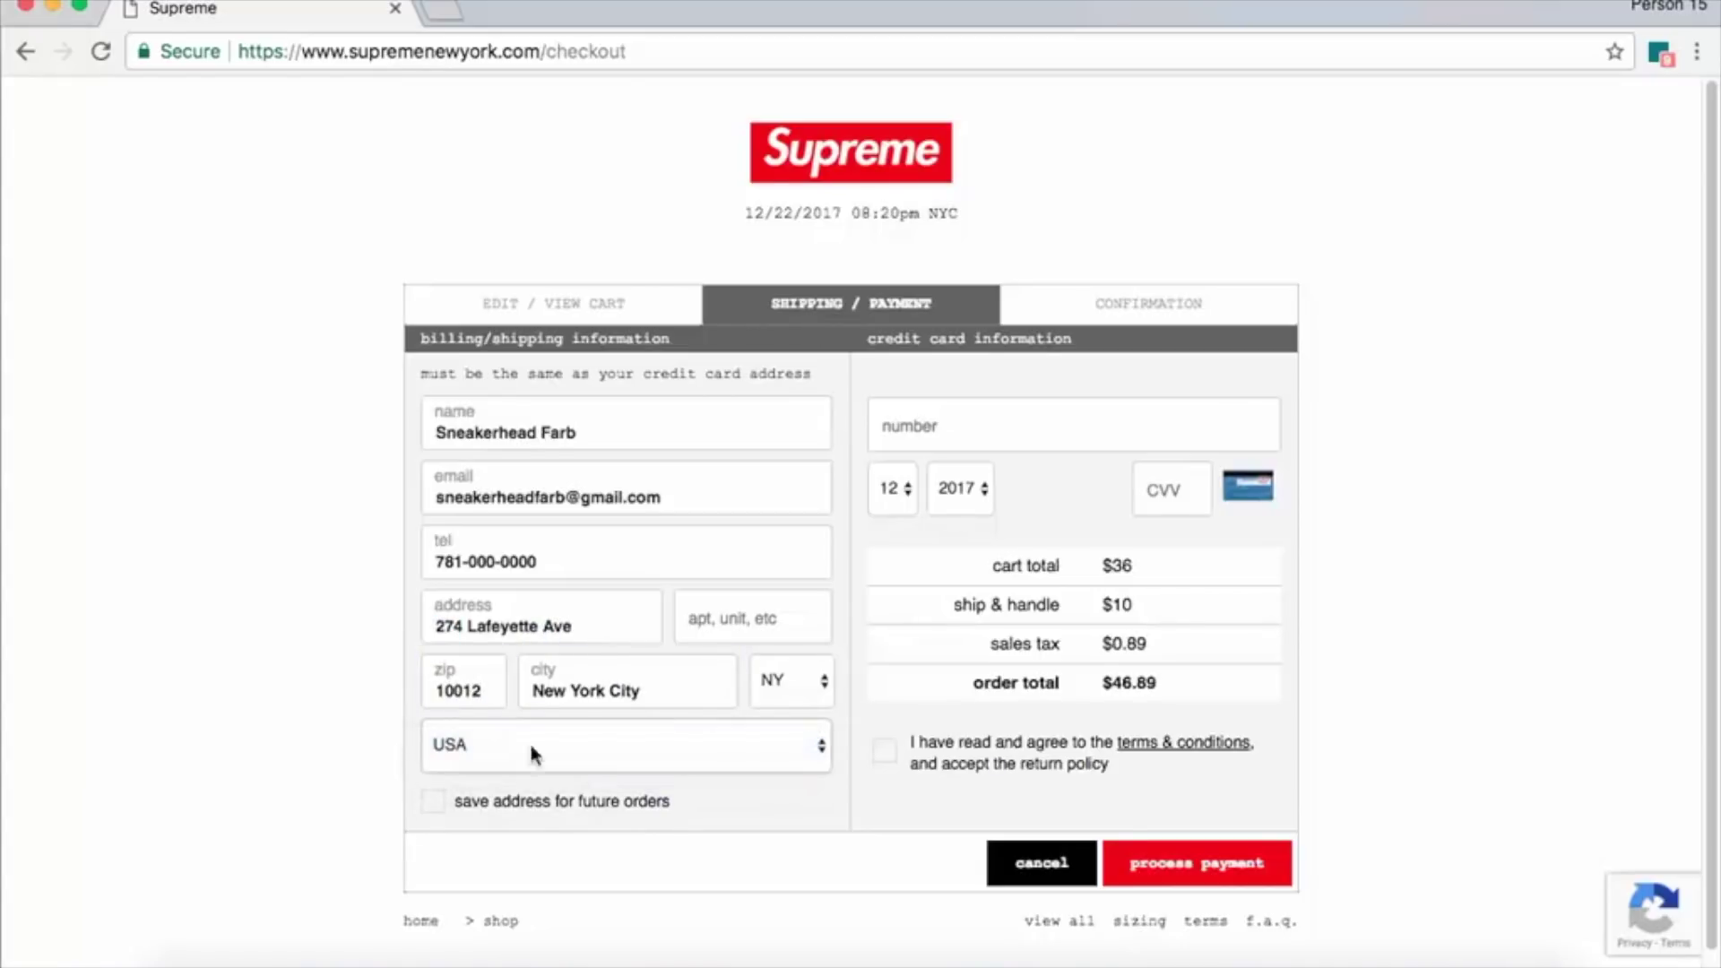
{"action": "left_click", "coordinate": [433, 800]}
Type a card number, set expiry 12/2020, enter the CVV, and tick terms and conditions.
{"action": "left_click", "coordinate": [915, 427]}
{"action": "type", "text": "4111 1111 1111 1111"}
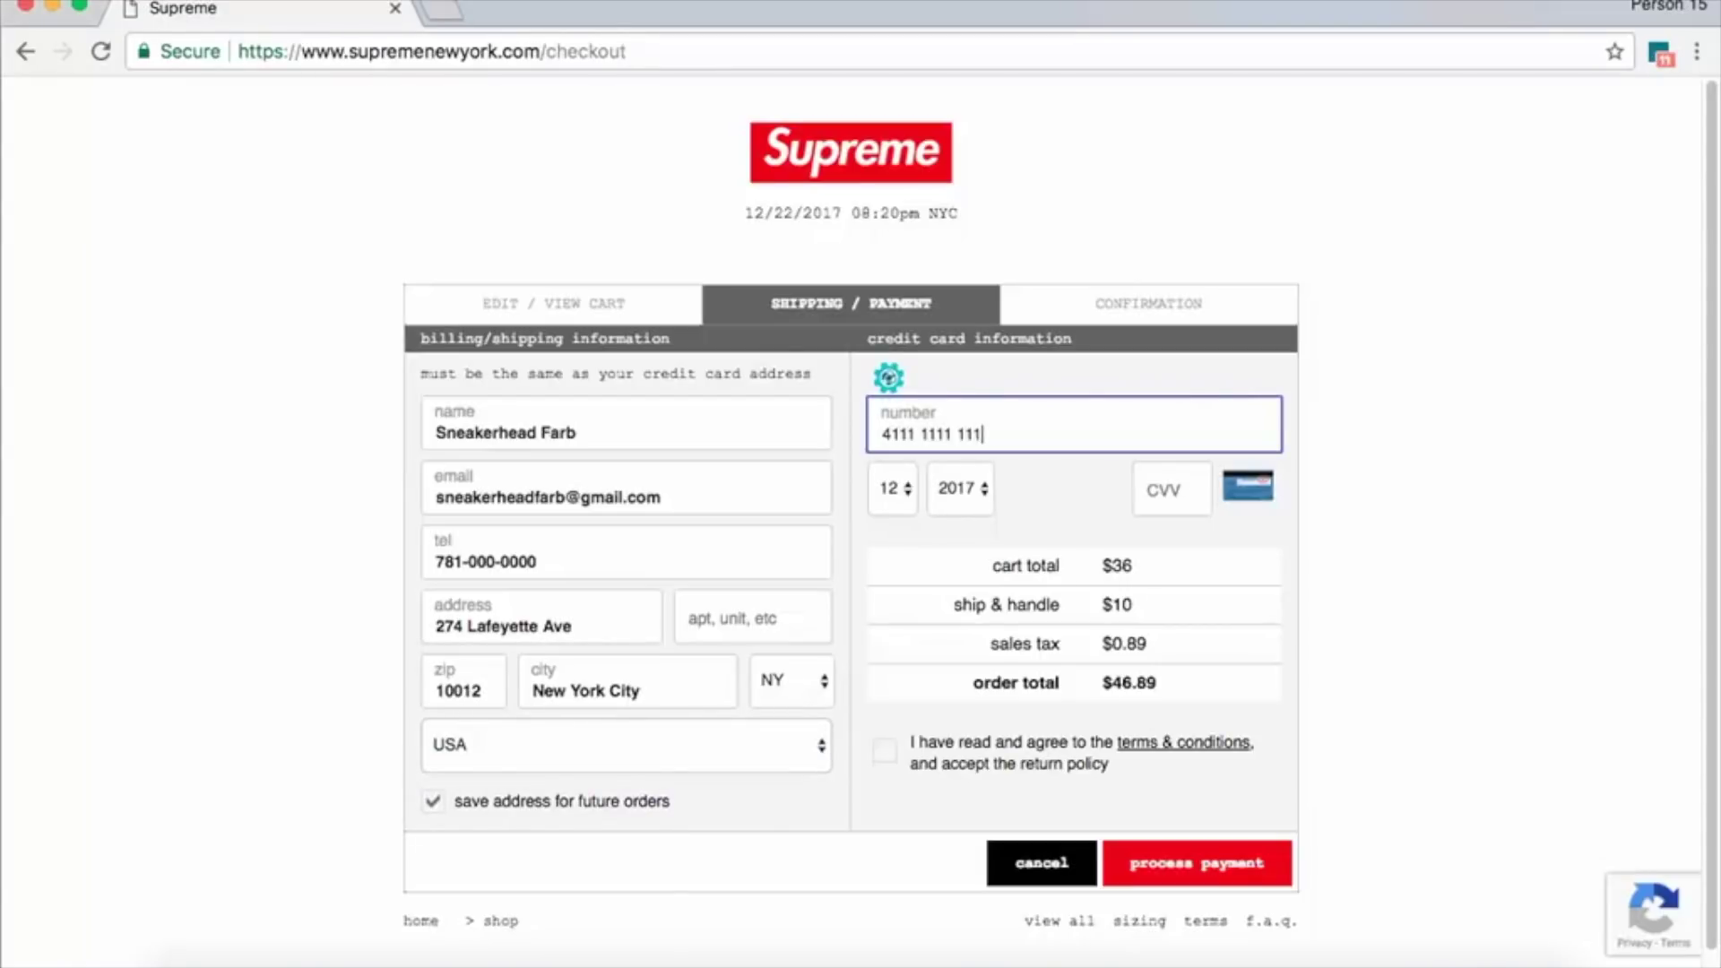
{"action": "left_click", "coordinate": [893, 488]}
{"action": "left_click", "coordinate": [892, 489]}
{"action": "left_click", "coordinate": [949, 491]}
{"action": "left_click", "coordinate": [977, 581]}
{"action": "key", "text": "Tab"}
{"action": "type", "text": "123"}
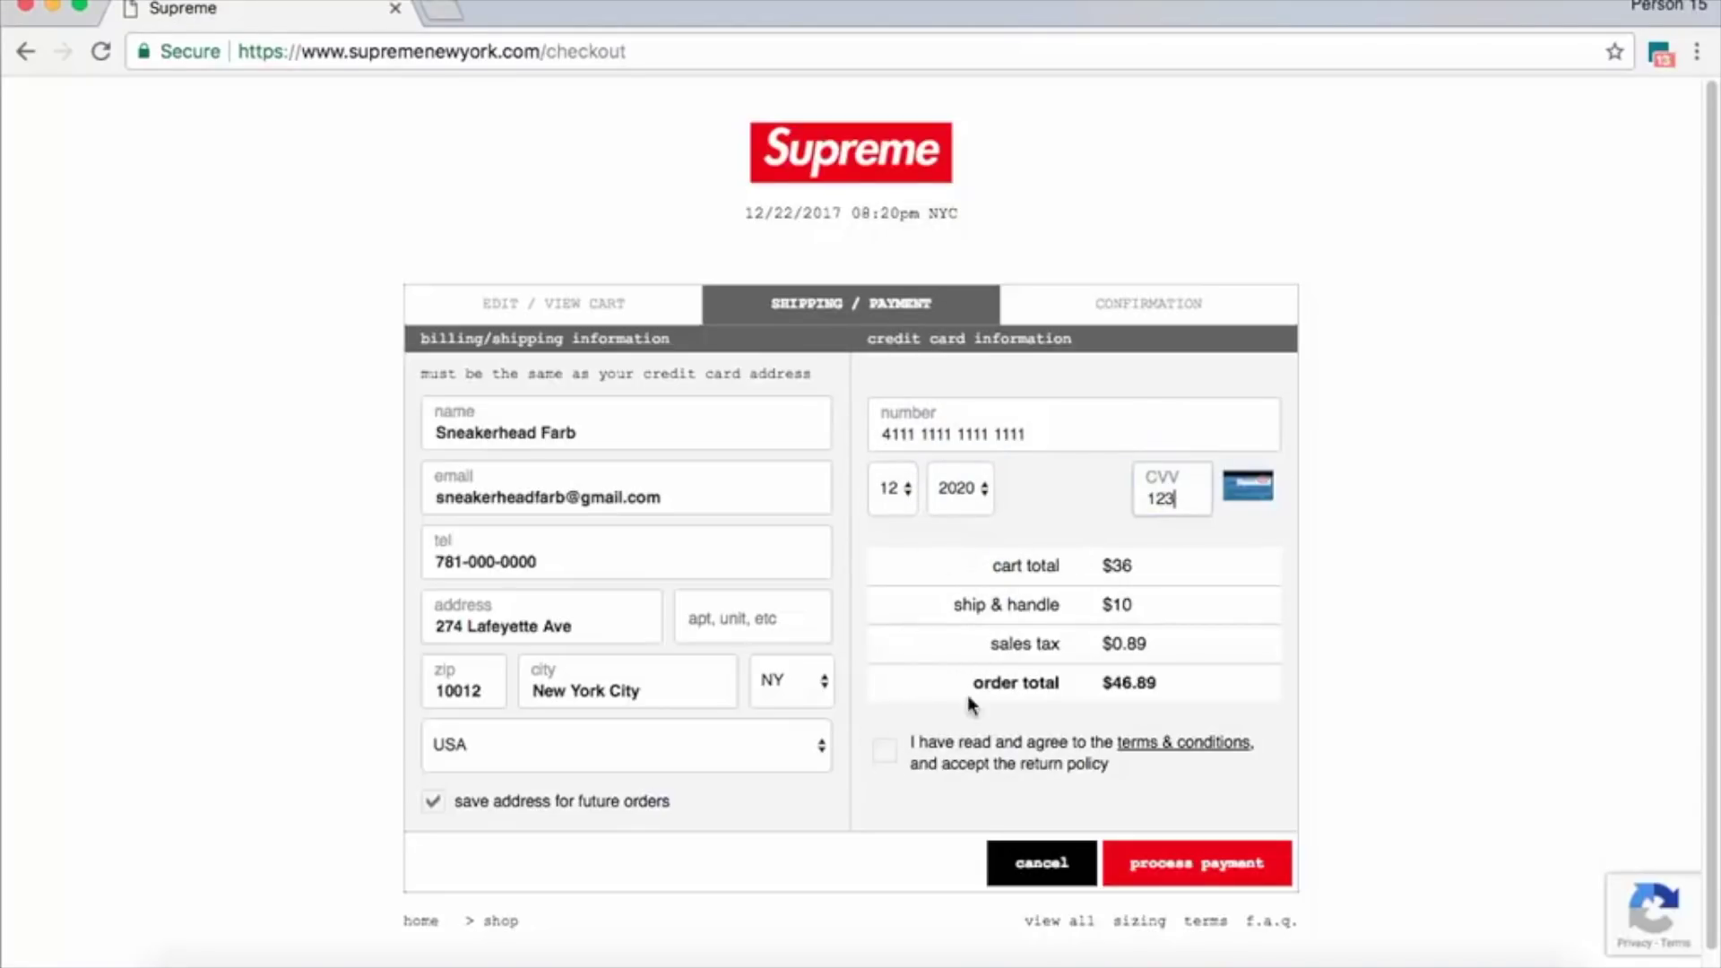
{"action": "left_click", "coordinate": [897, 748]}
Stop the iMacros recording of the checkout fill.
{"action": "left_click_drag", "start_coordinate": [4, 271], "coordinate": [154, 271]}
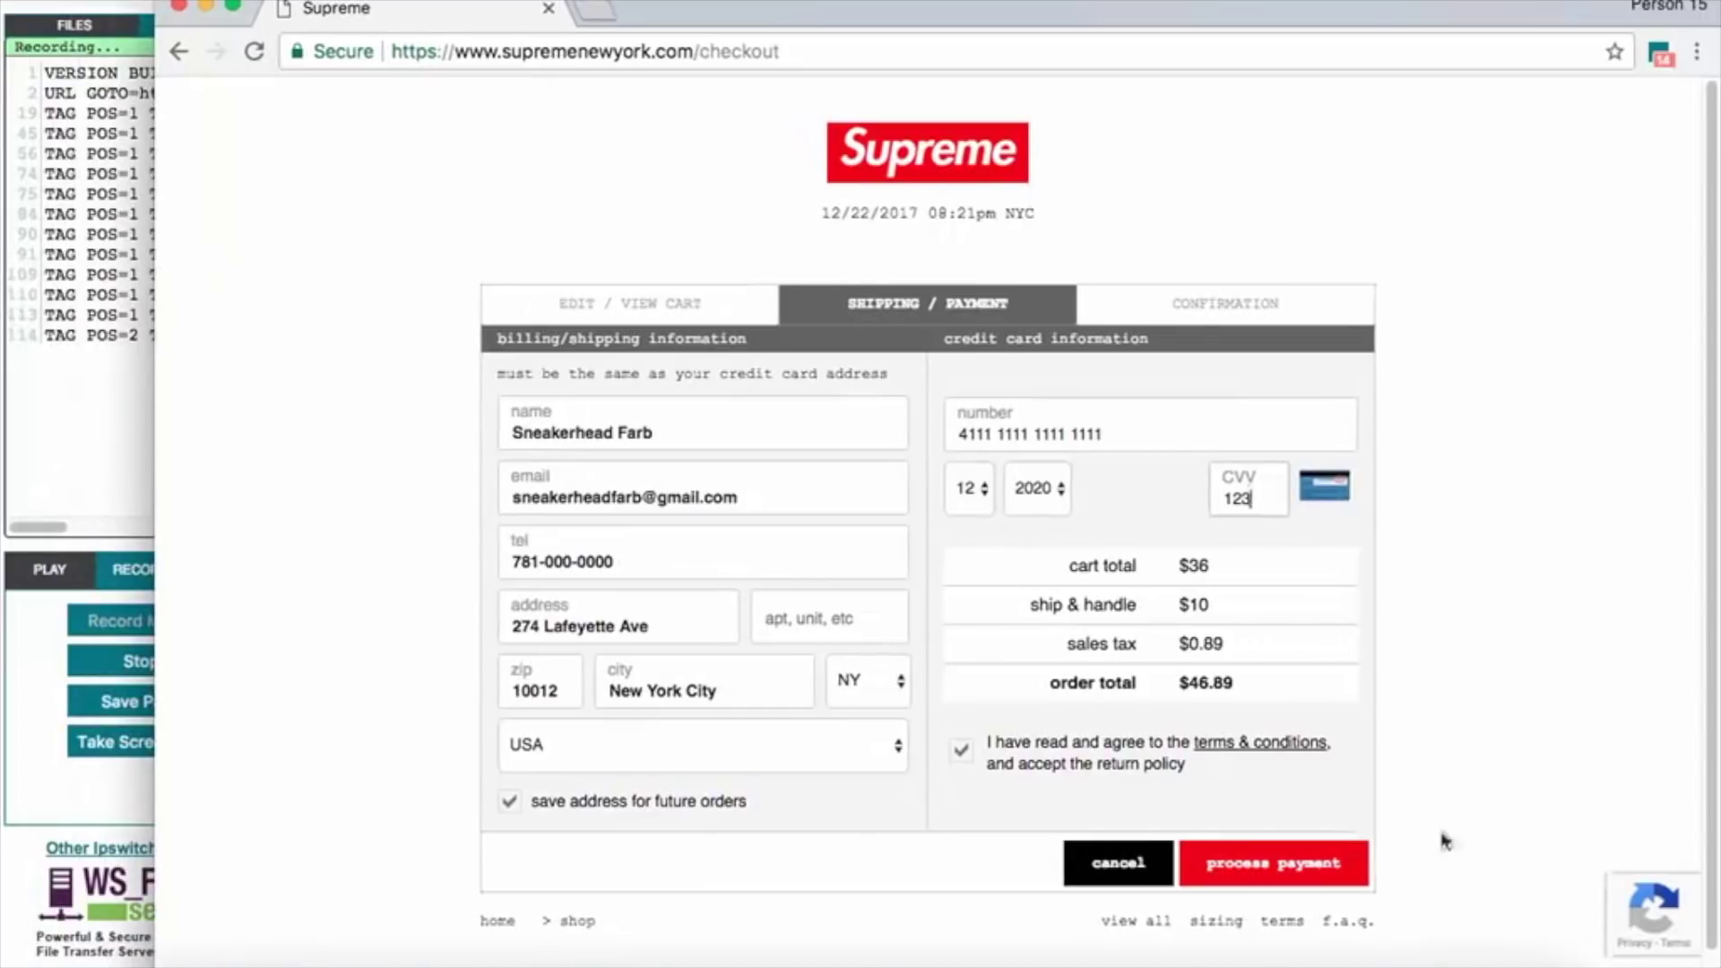
{"action": "left_click", "coordinate": [45, 680]}
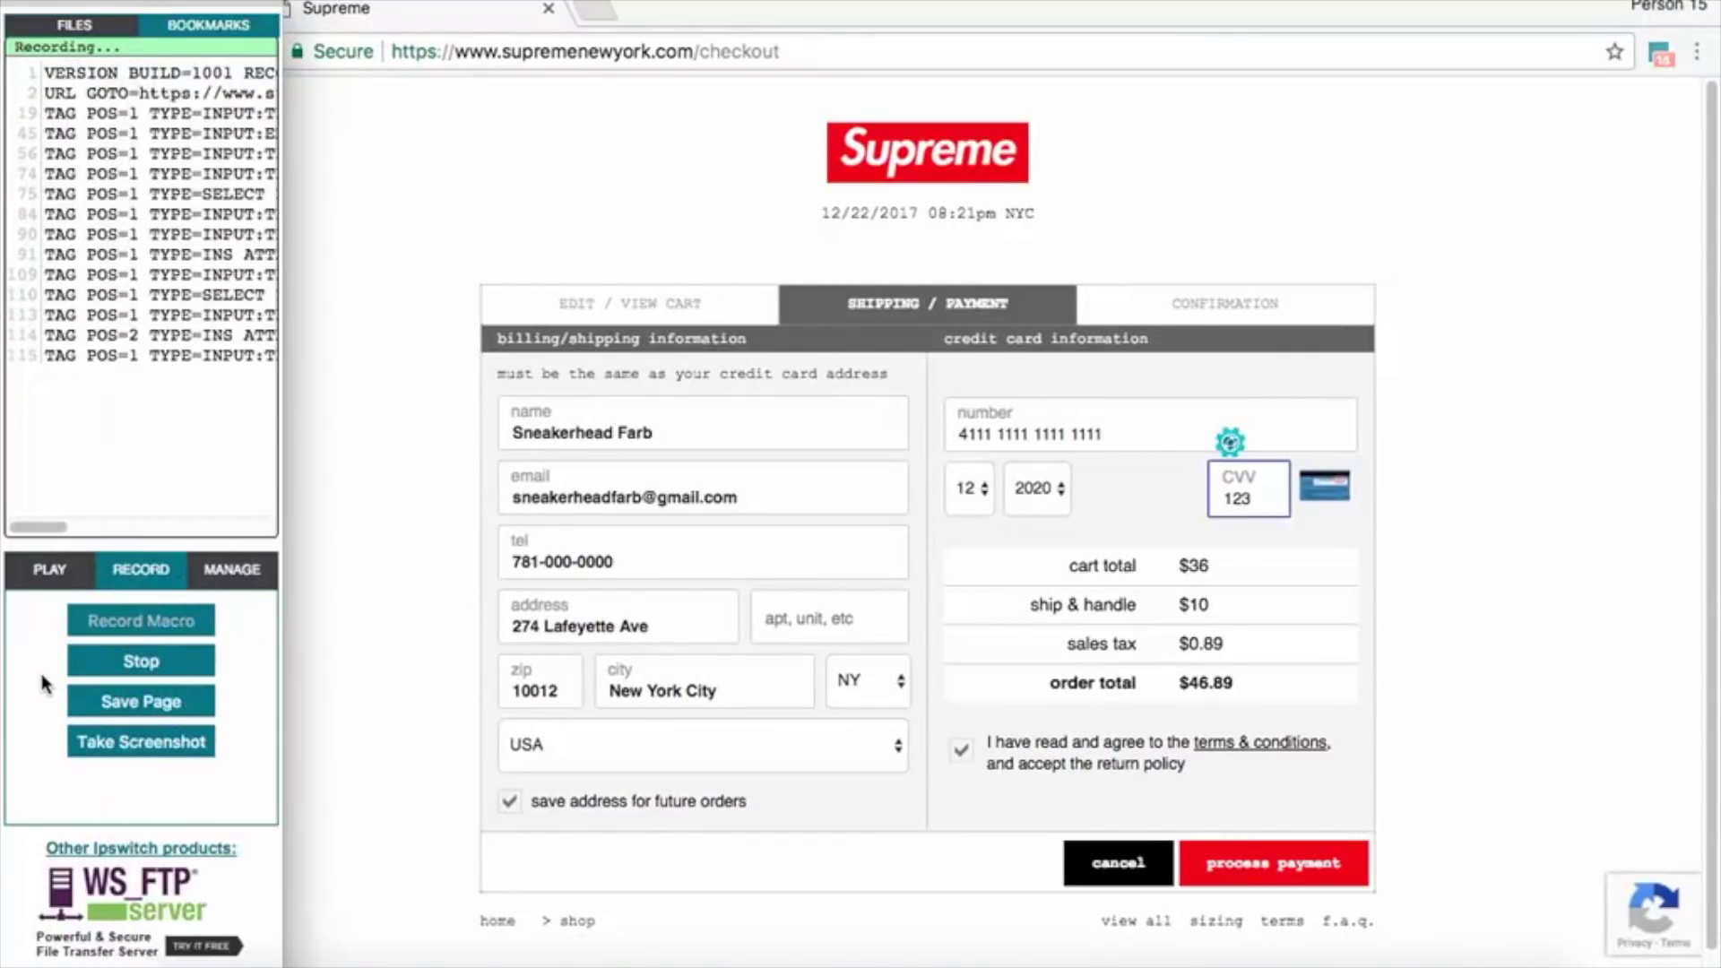
{"action": "left_click", "coordinate": [160, 660]}
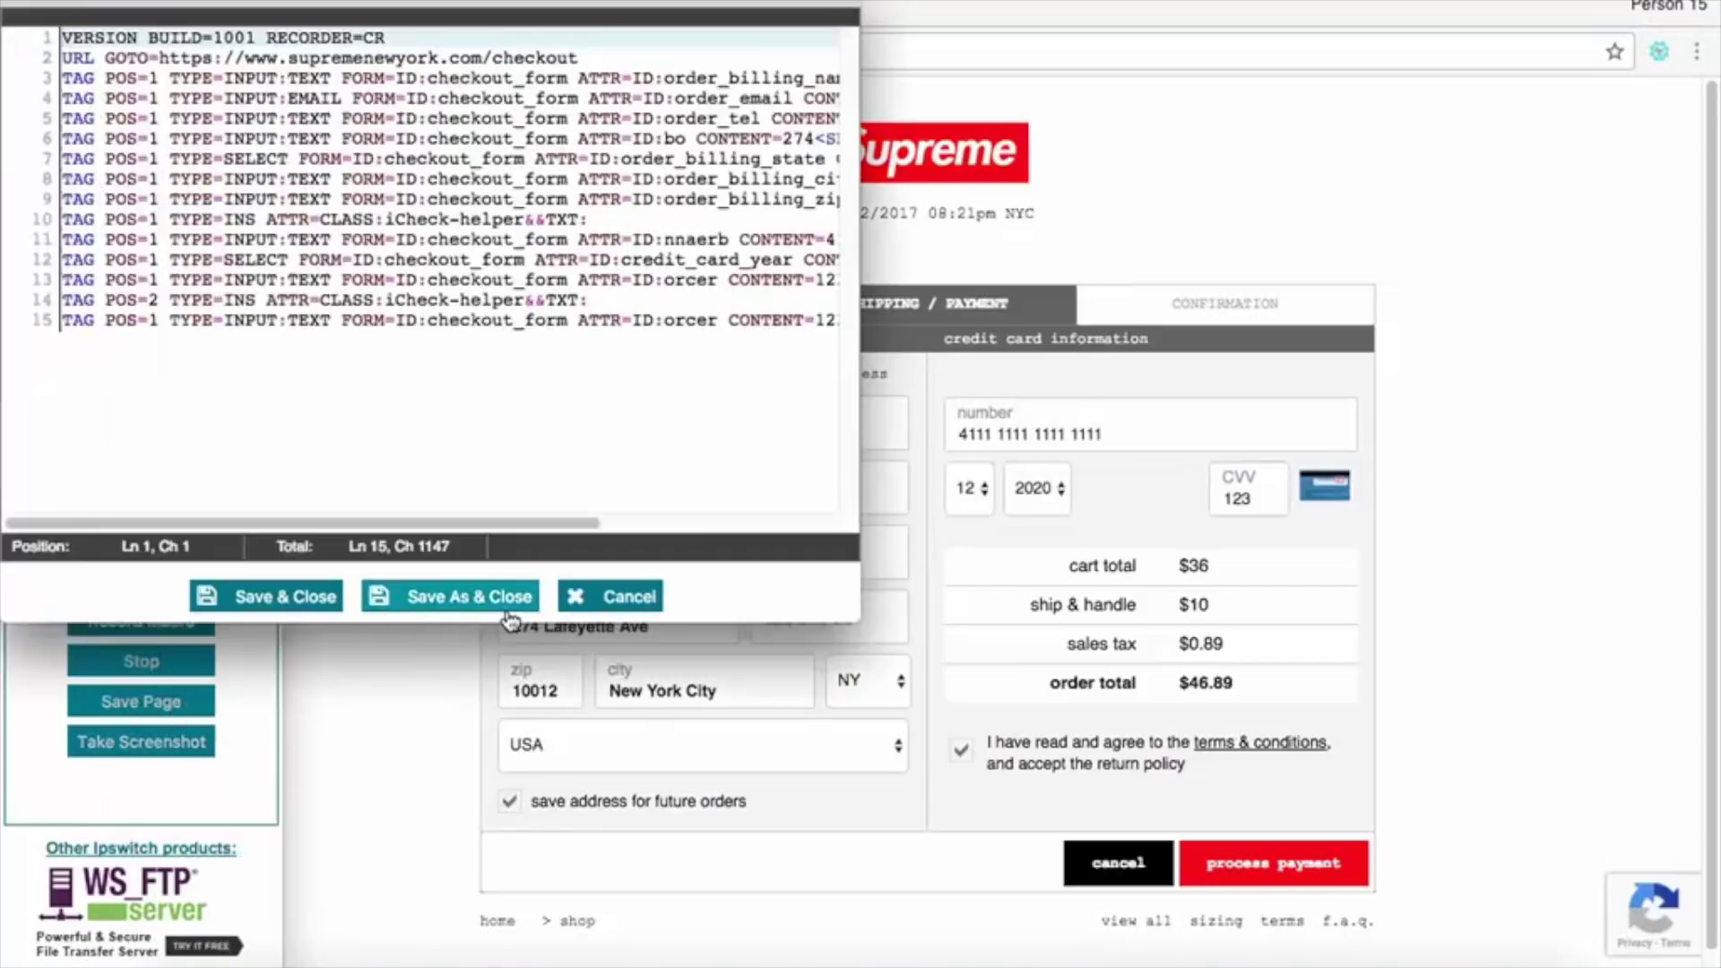
Save the recorded macro as 'Supreme Checkout' in Bookmarks storage.
{"action": "left_click_drag", "start_coordinate": [564, 9], "coordinate": [961, 161]}
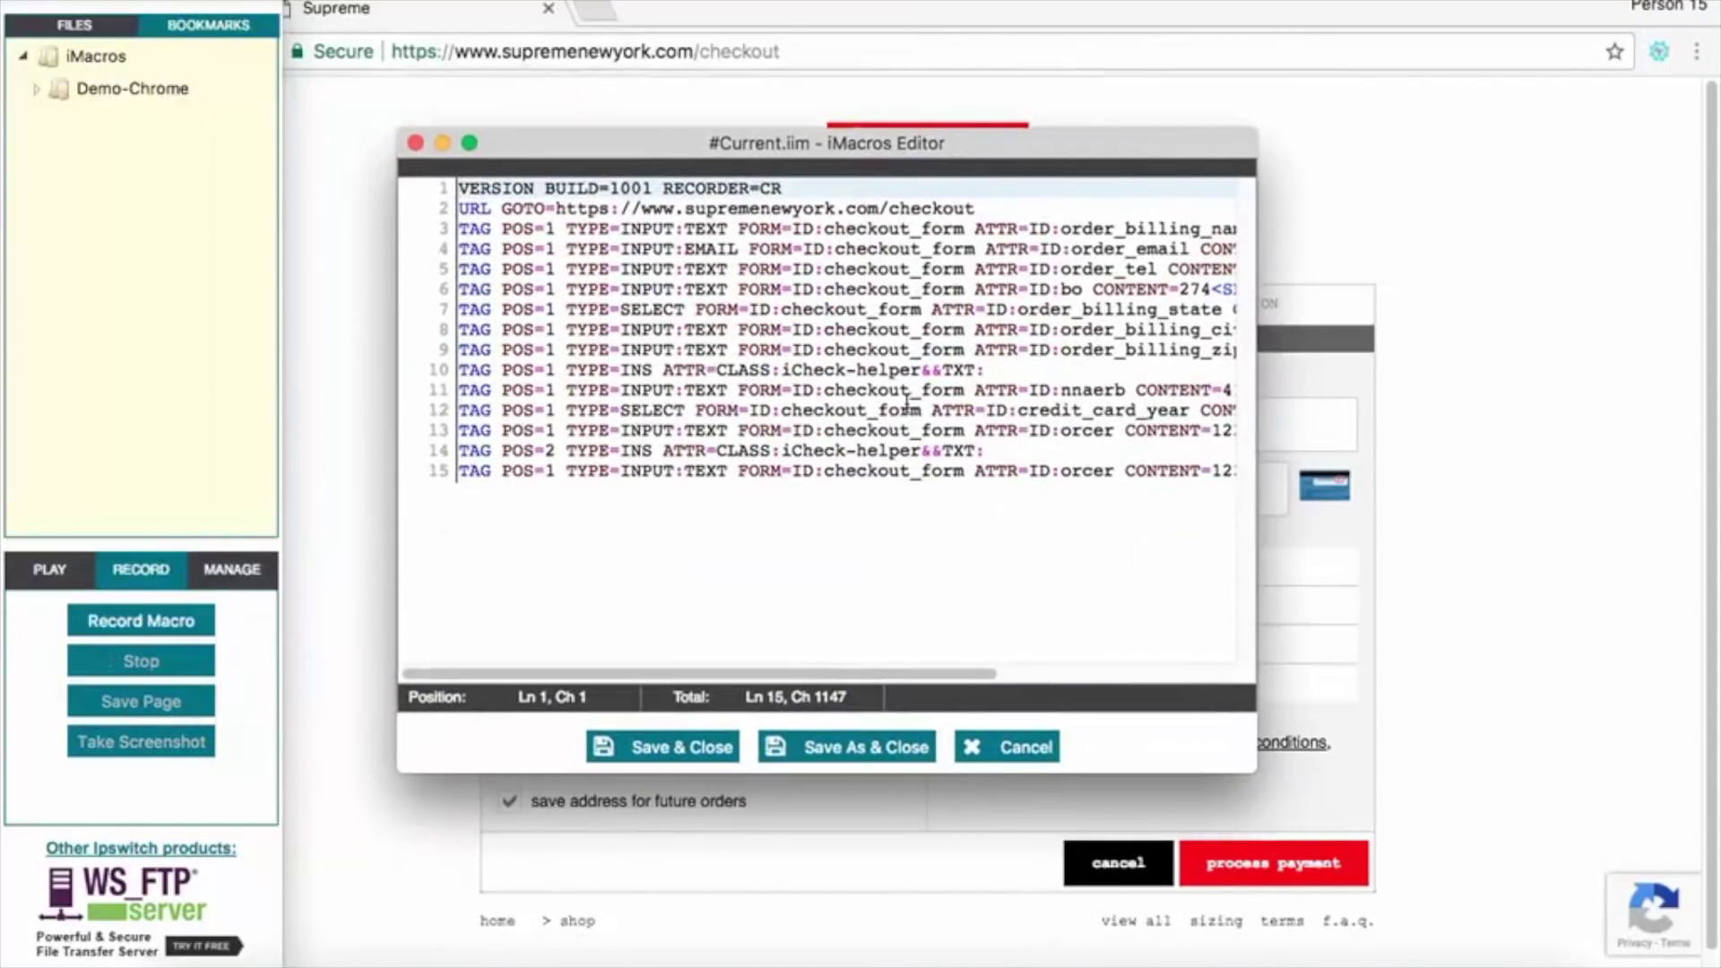
{"action": "left_click", "coordinate": [874, 758]}
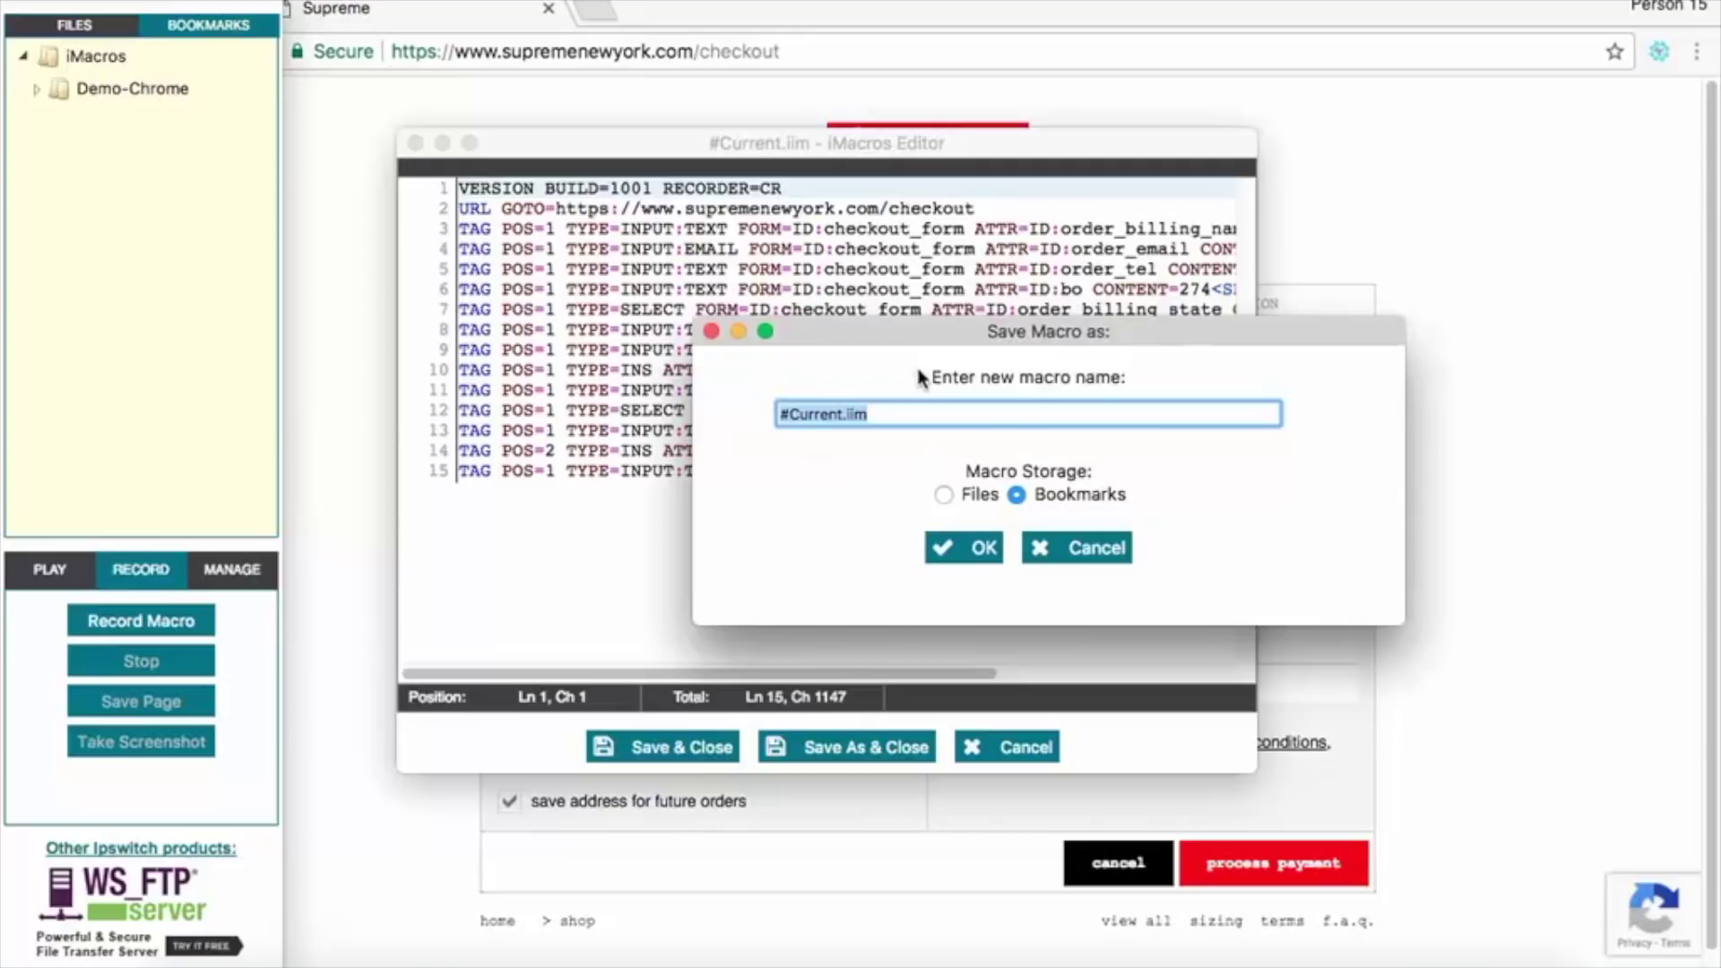
{"action": "type", "text": "Supreme Checkout"}
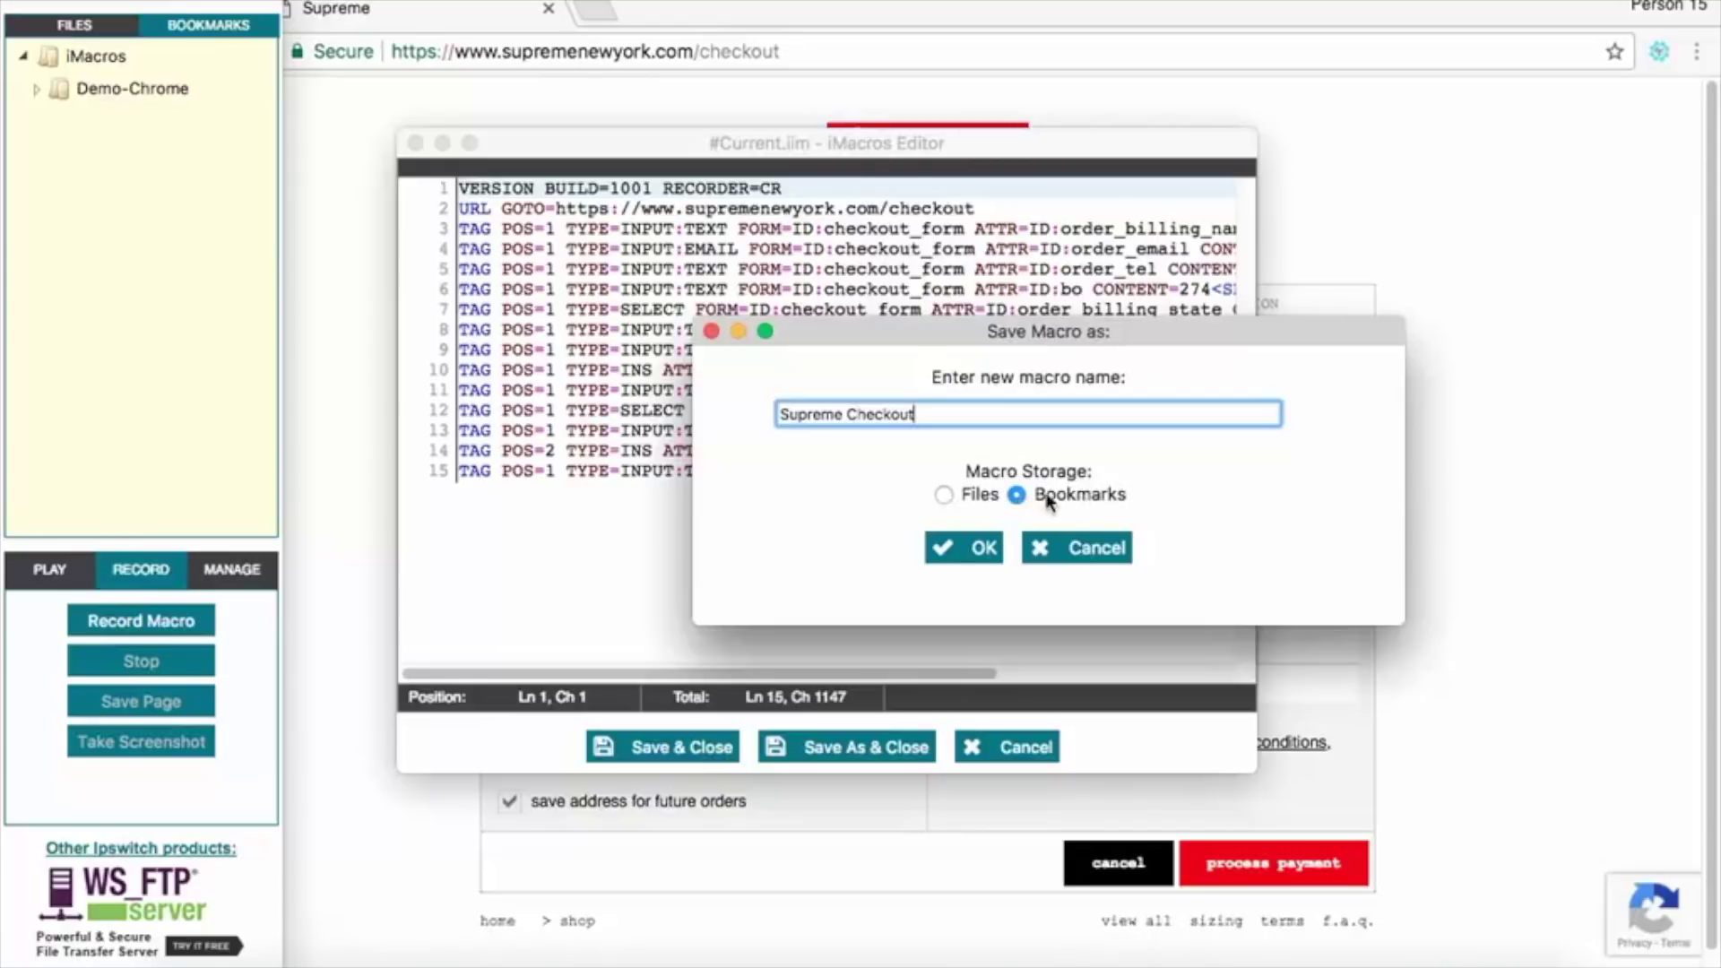
{"action": "left_click_drag", "start_coordinate": [1131, 494], "coordinate": [1033, 498]}
{"action": "left_click", "coordinate": [979, 547]}
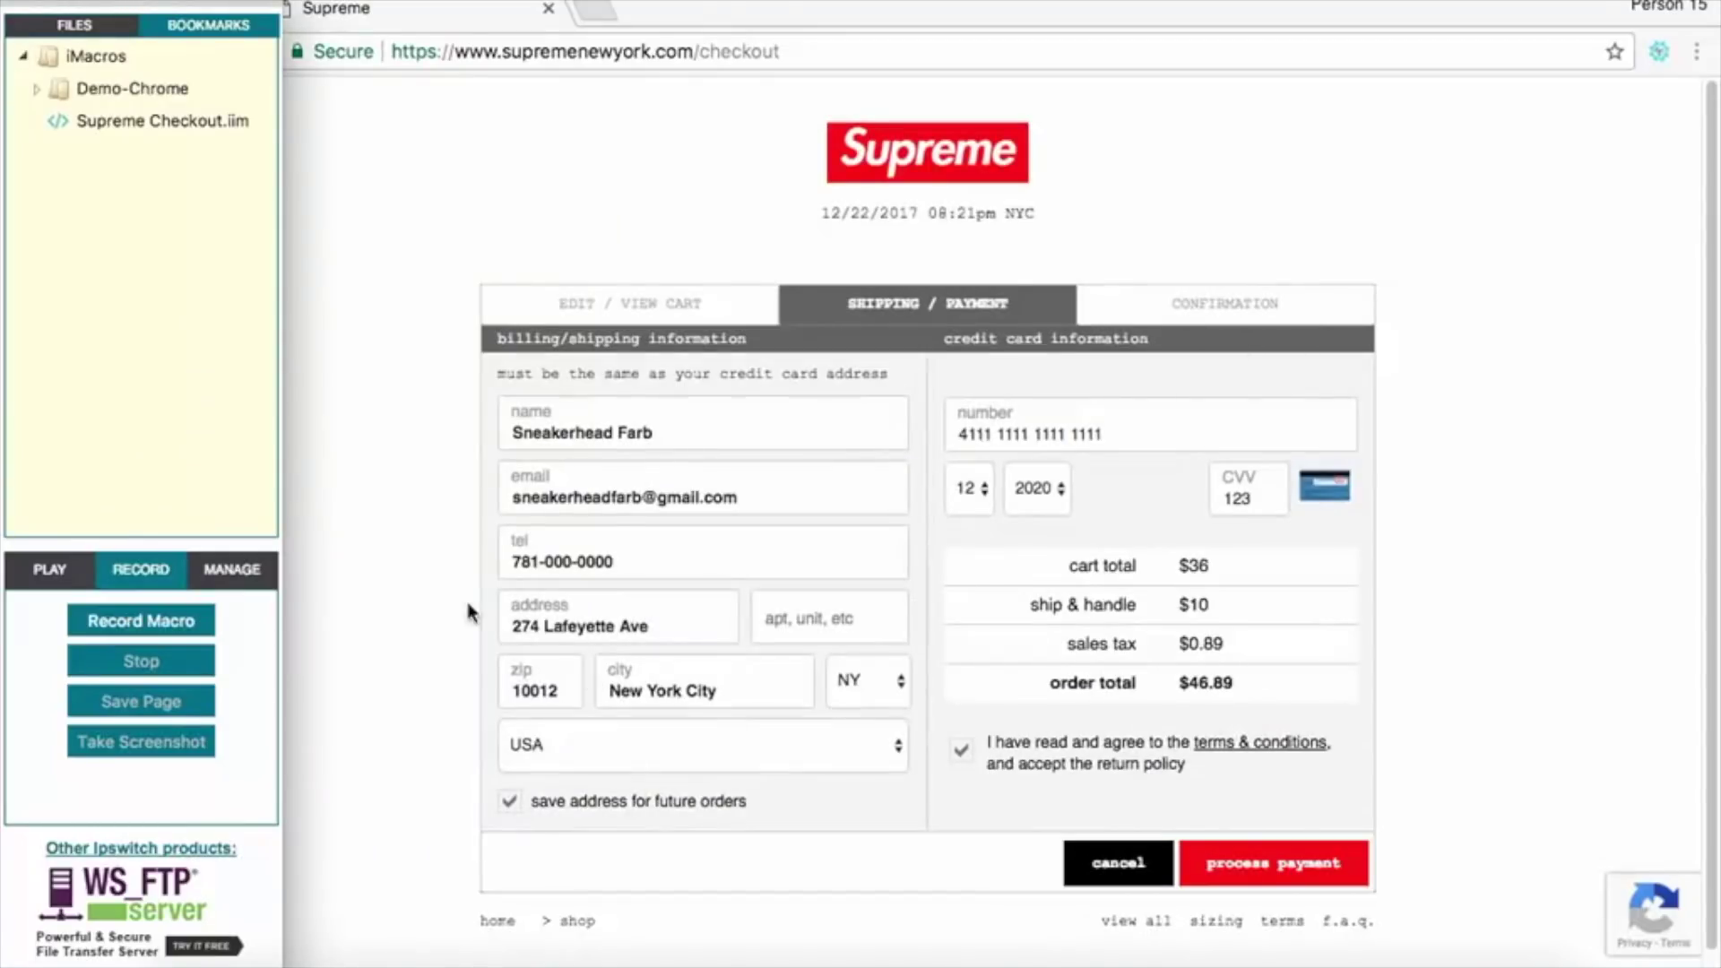
Close the iMacros panel, restore the browser to full width, and open Chrome settings.
{"action": "left_click", "coordinate": [8, 7]}
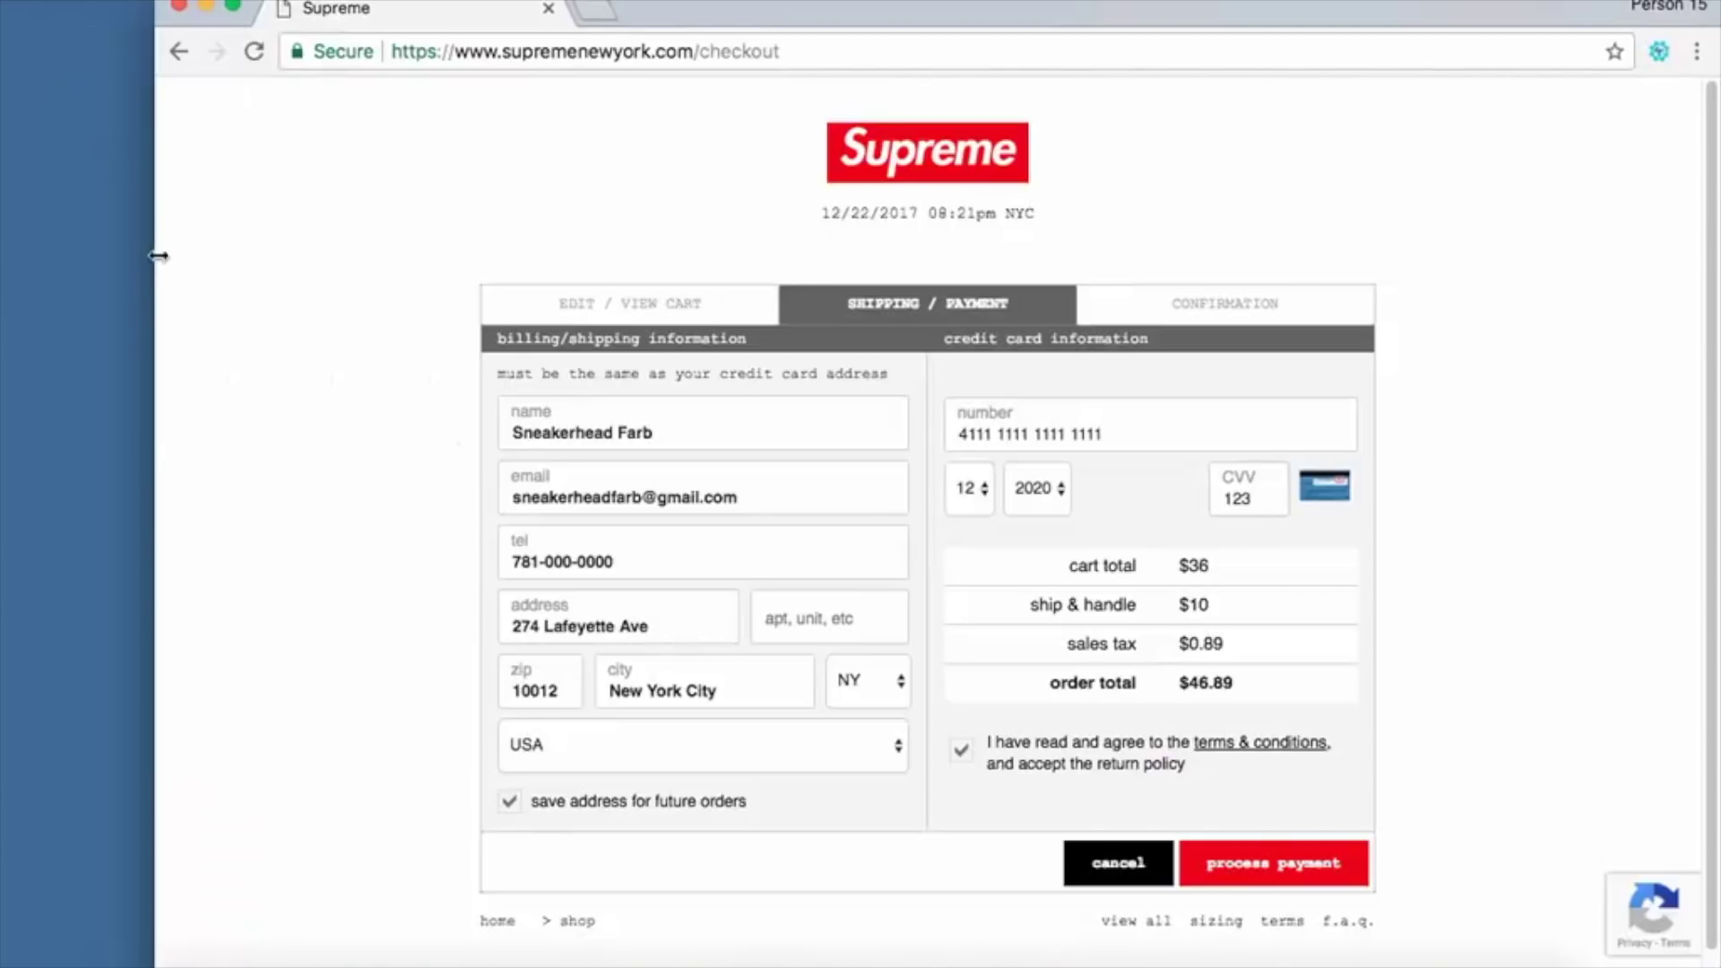
{"action": "left_click_drag", "start_coordinate": [158, 257], "coordinate": [2, 260]}
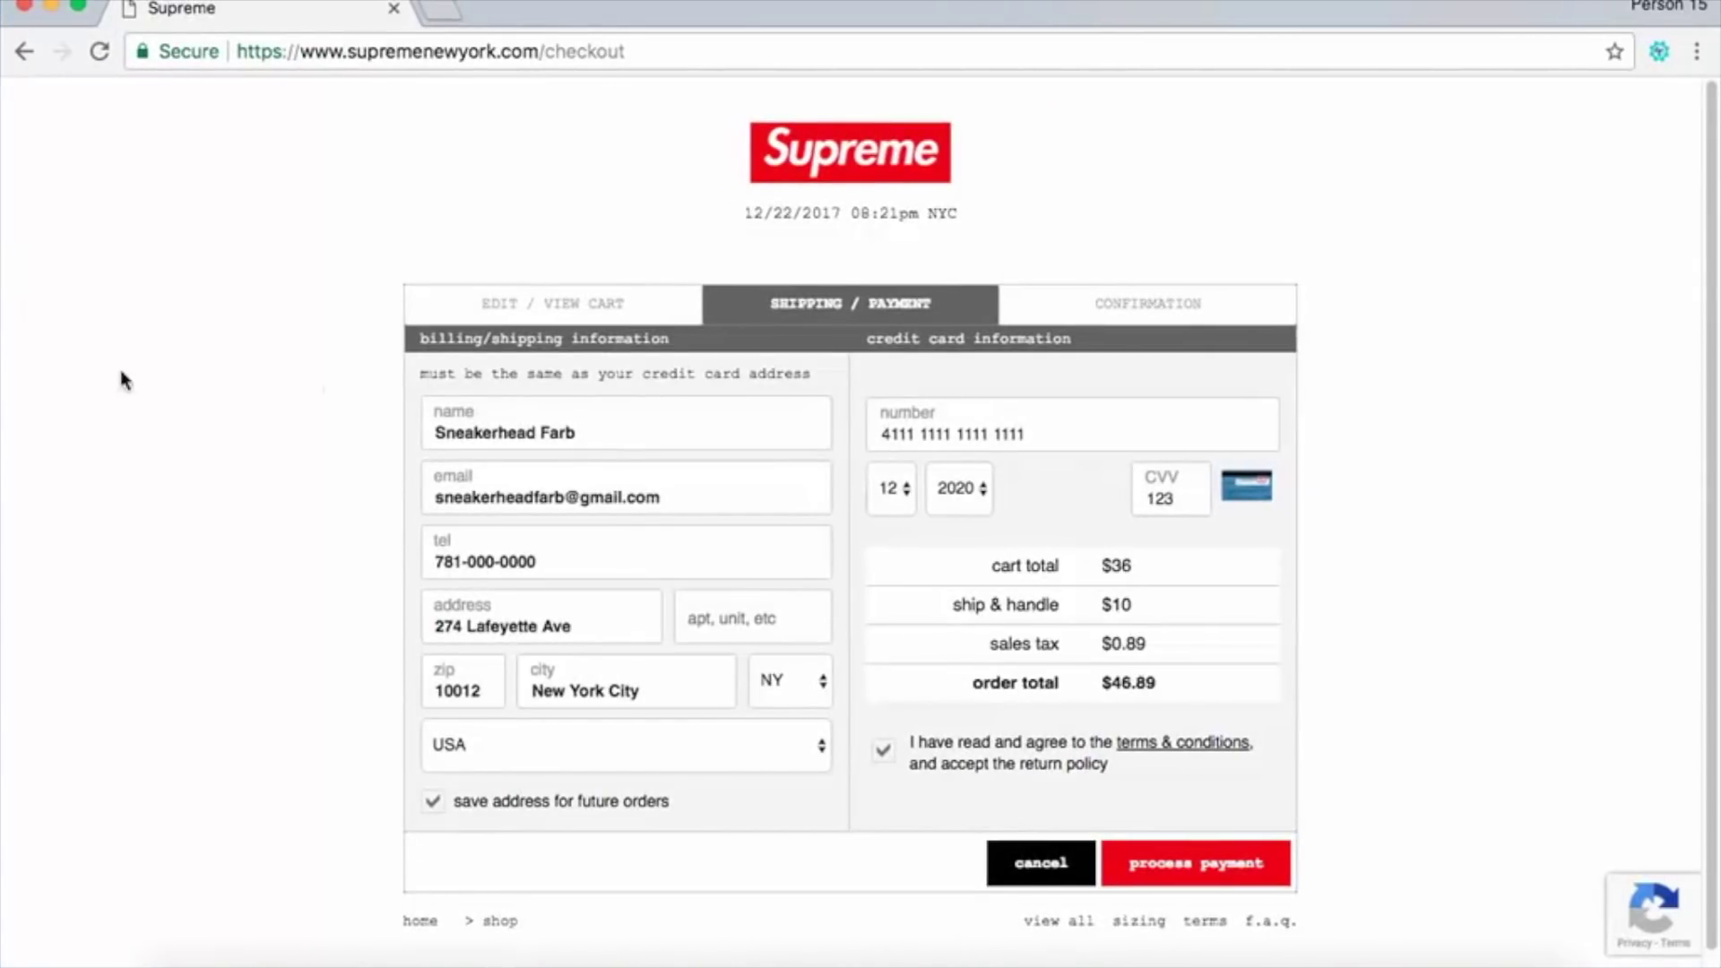
{"action": "left_click", "coordinate": [82, 3]}
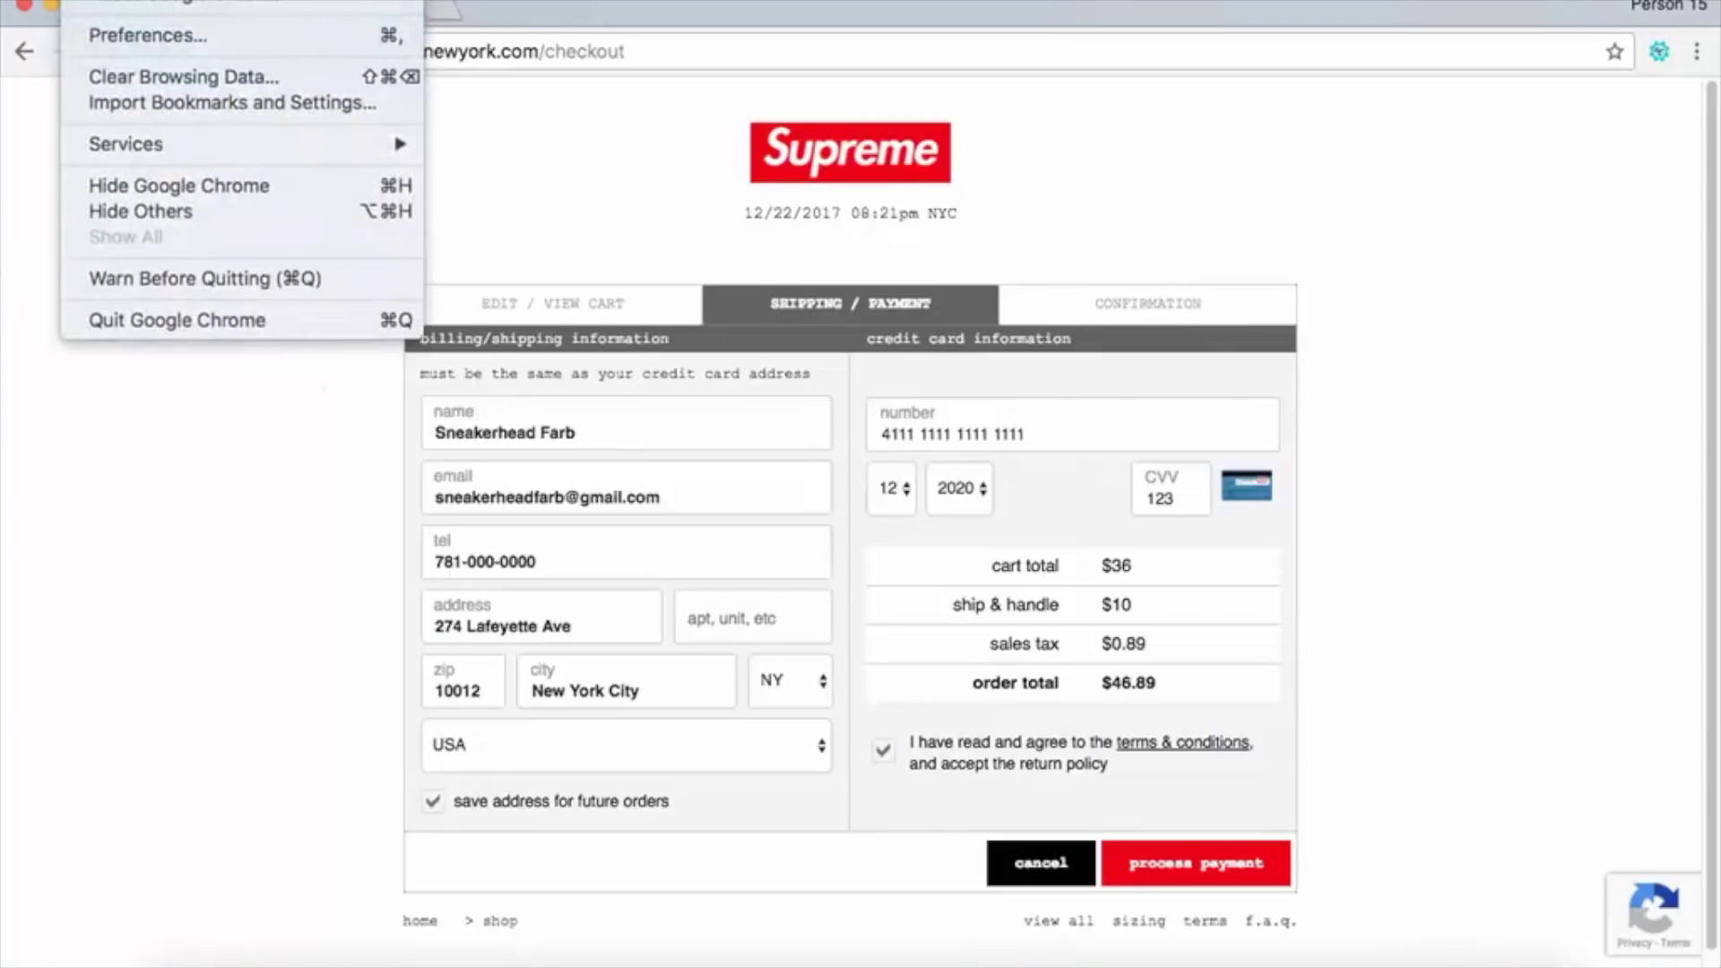
{"action": "left_click", "coordinate": [83, 33]}
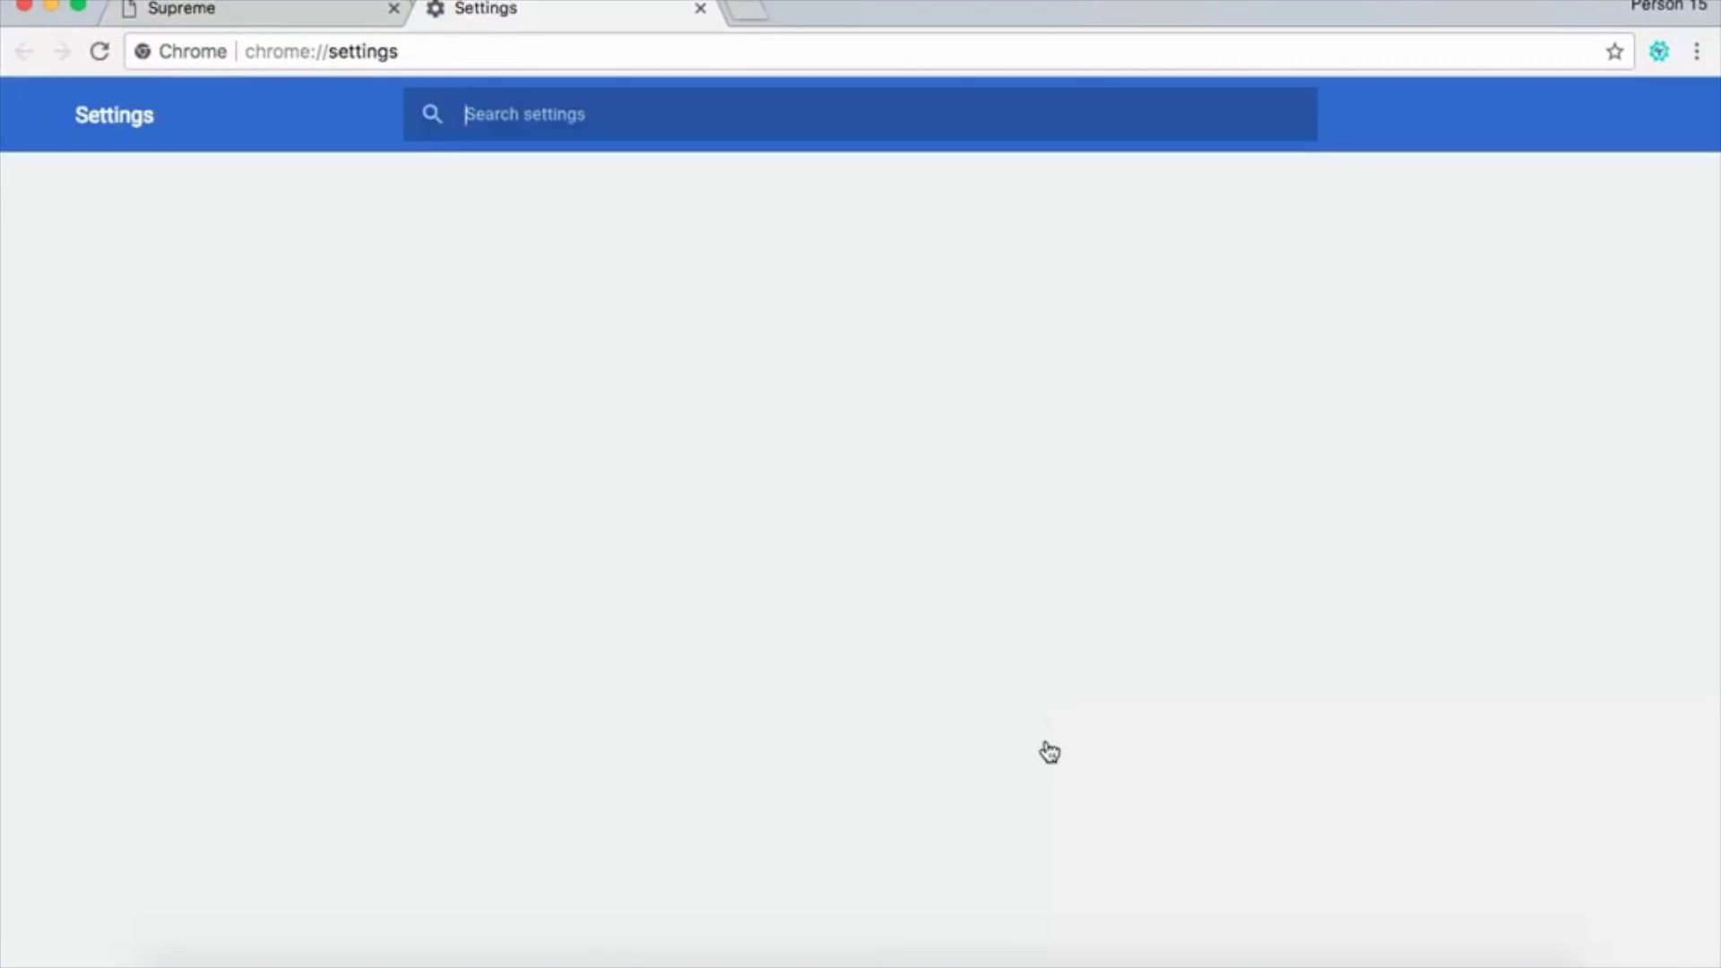
Switch on Show bookmarks bar under Appearance and close Settings.
{"action": "scroll", "coordinate": [1045, 749], "scroll_direction": "down", "scroll_amount": 5}
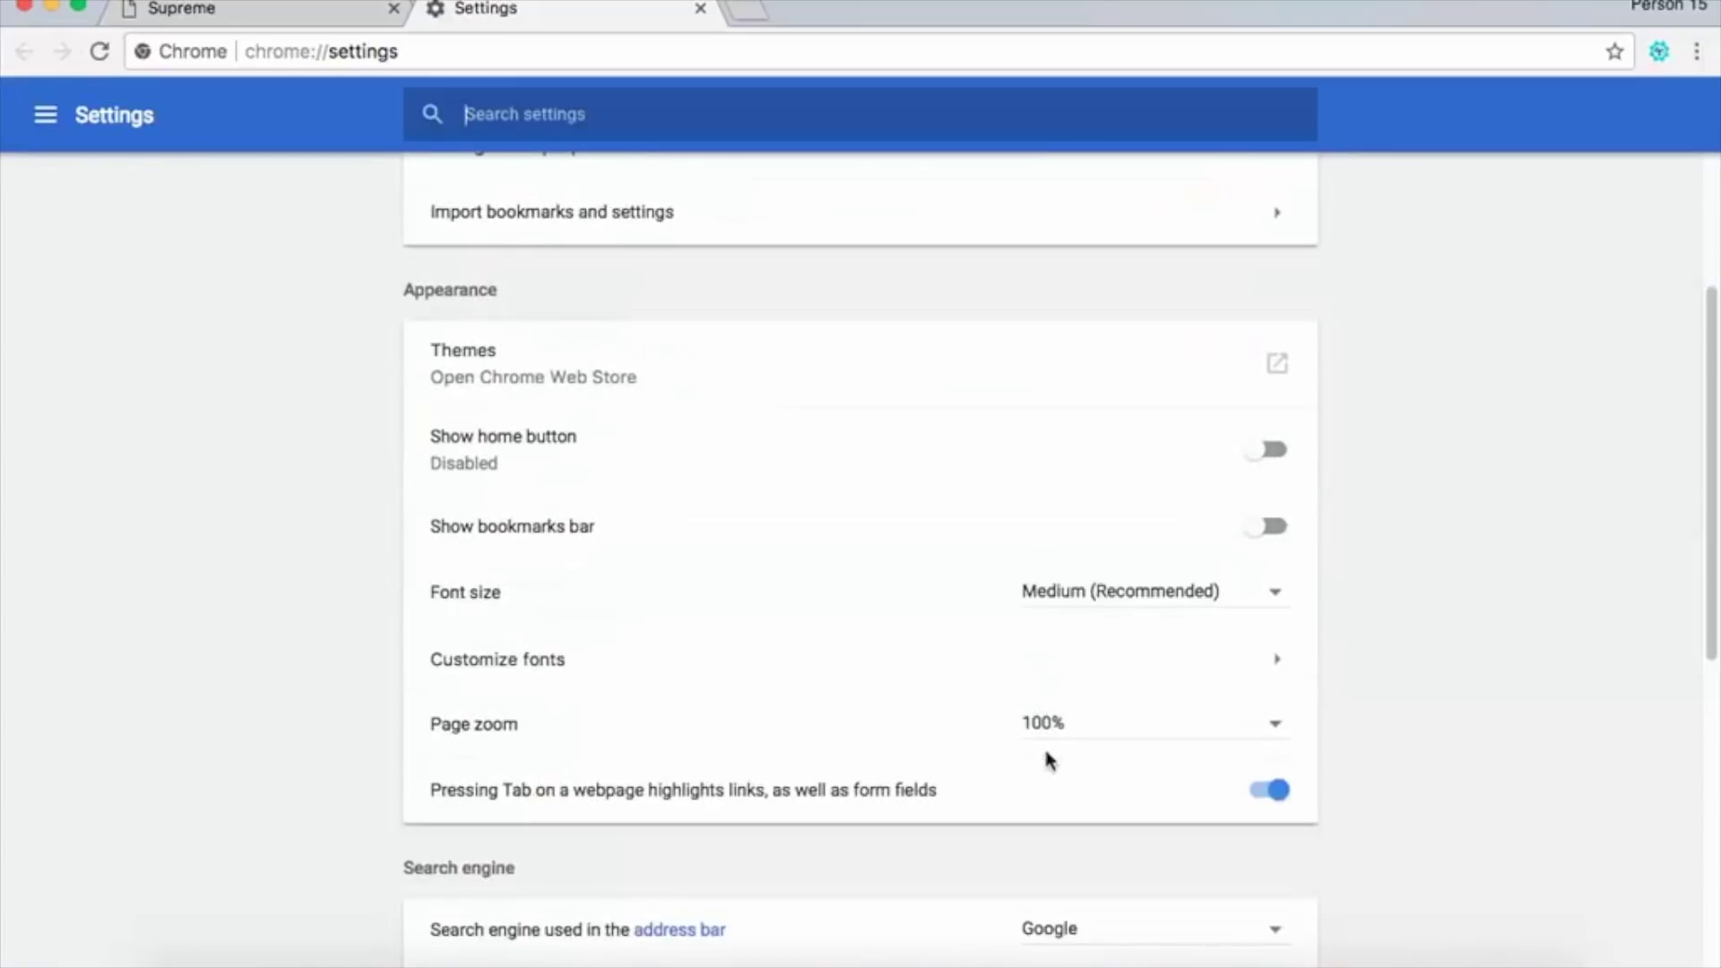
{"action": "scroll", "coordinate": [1046, 753], "scroll_direction": "down", "scroll_amount": 5}
{"action": "scroll", "coordinate": [1094, 762], "scroll_direction": "down", "scroll_amount": 3}
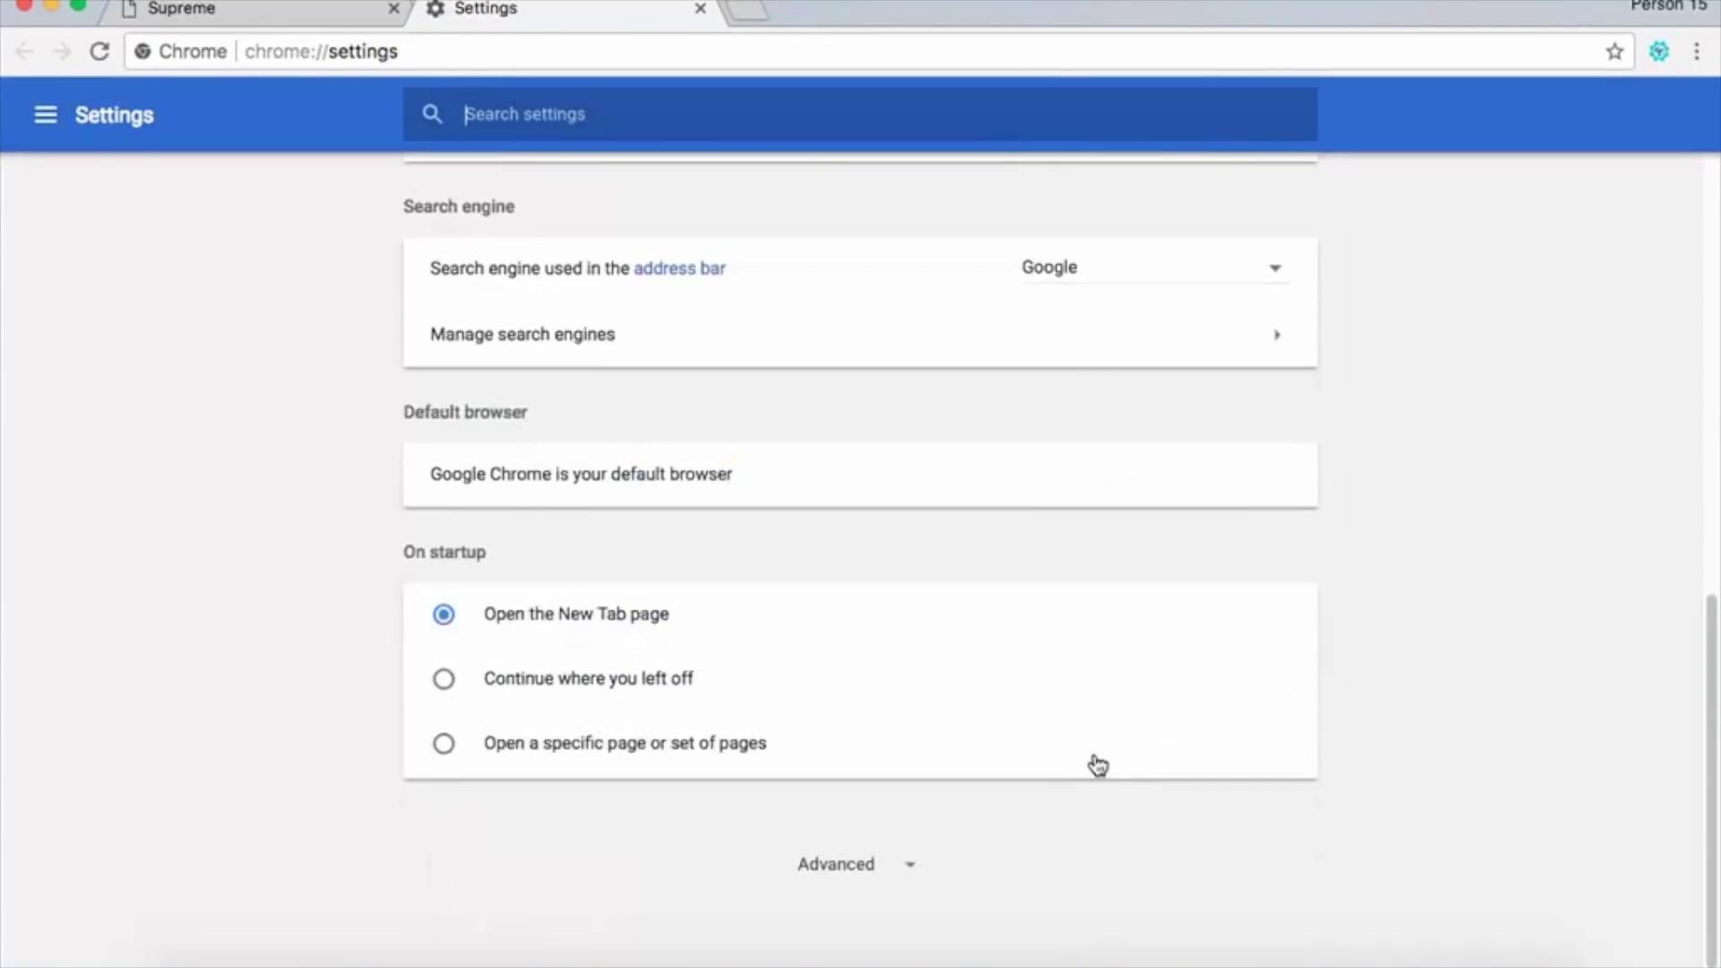
{"action": "scroll", "coordinate": [1091, 751], "scroll_direction": "up", "scroll_amount": 5}
{"action": "scroll", "coordinate": [1169, 509], "scroll_direction": "up", "scroll_amount": 1}
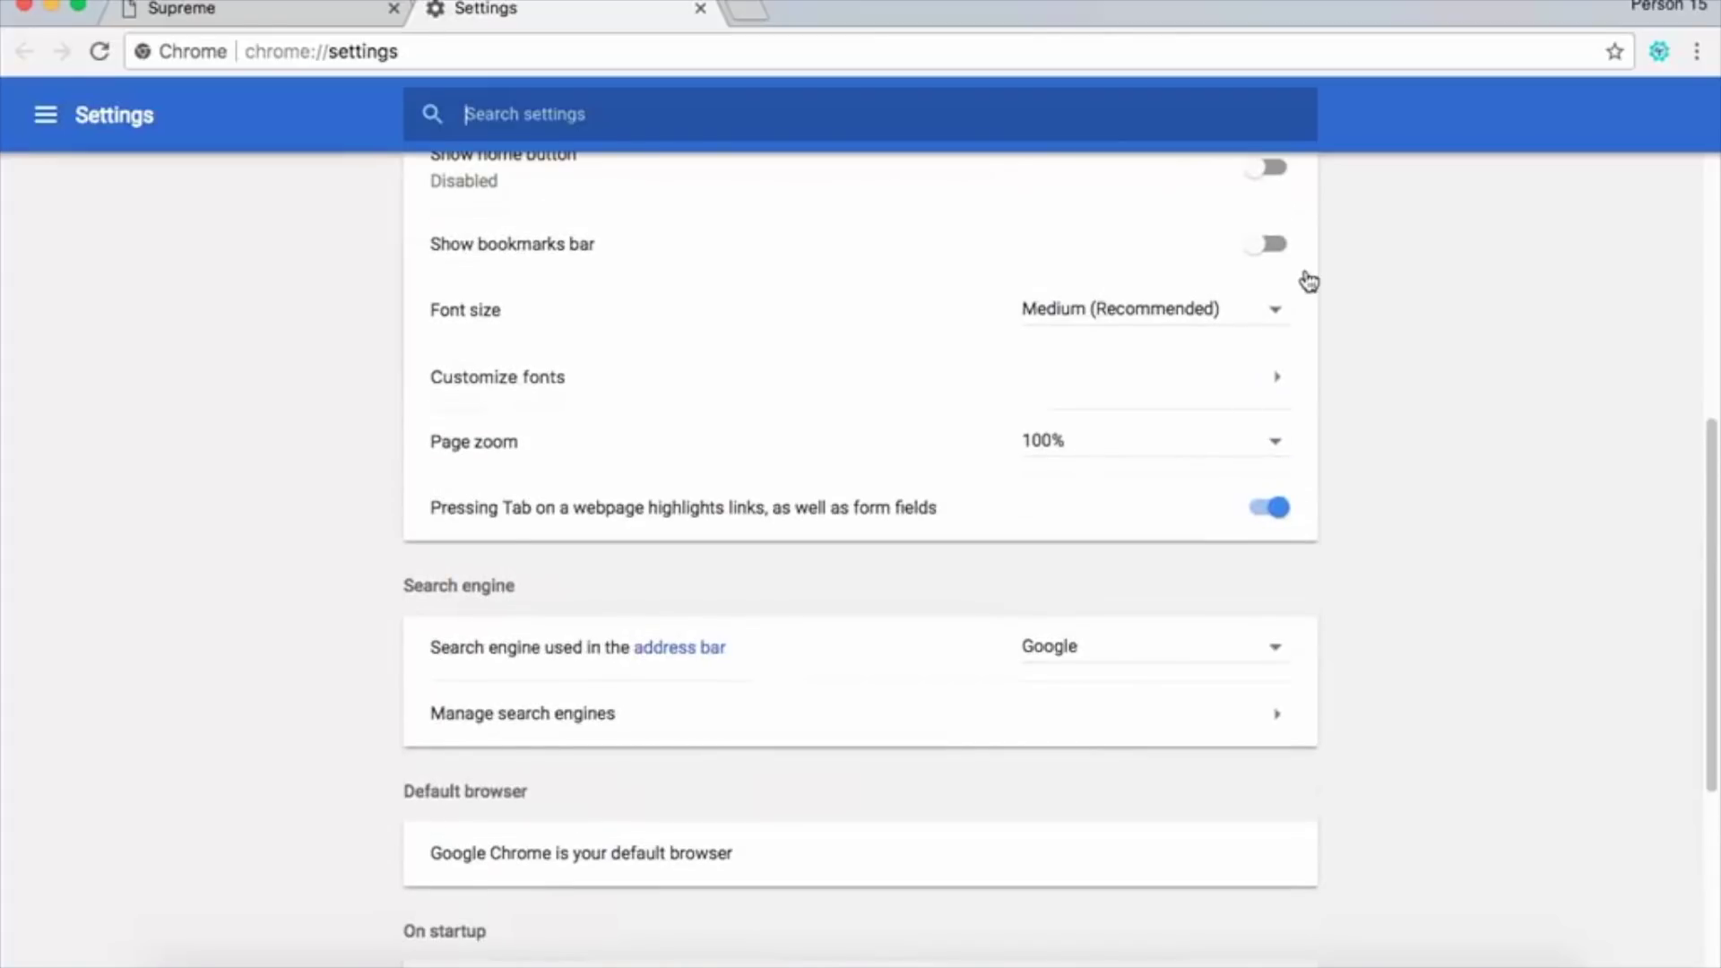
{"action": "left_click", "coordinate": [1273, 246]}
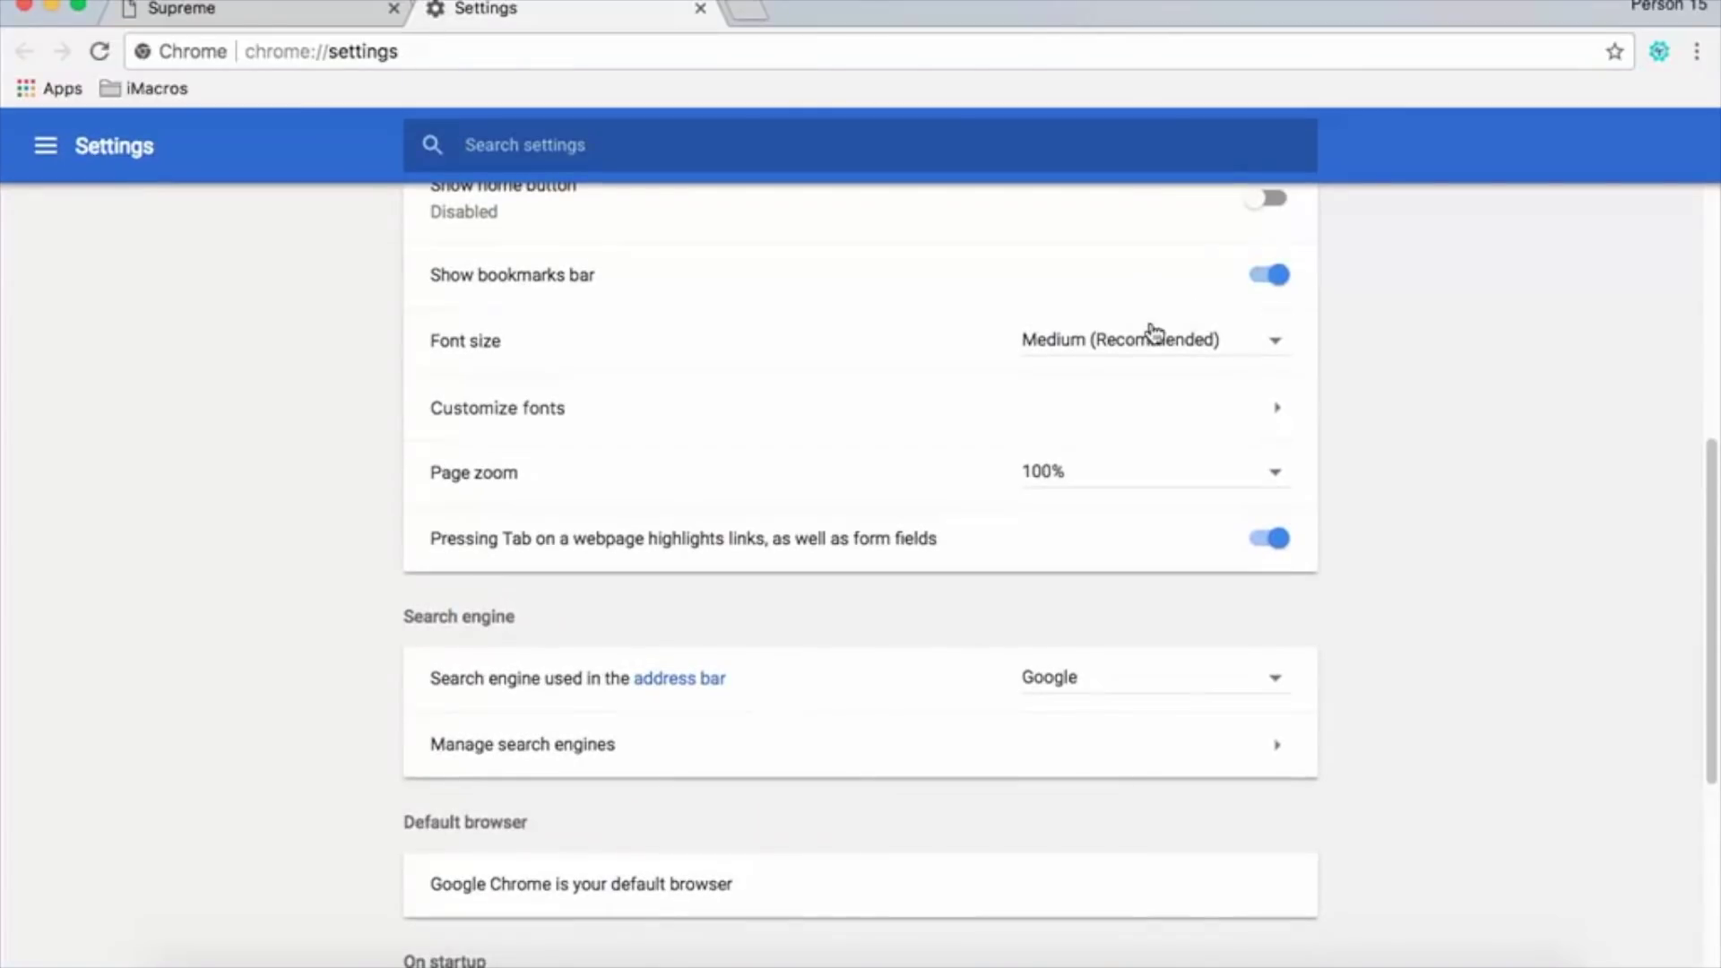
{"action": "left_click", "coordinate": [699, 9]}
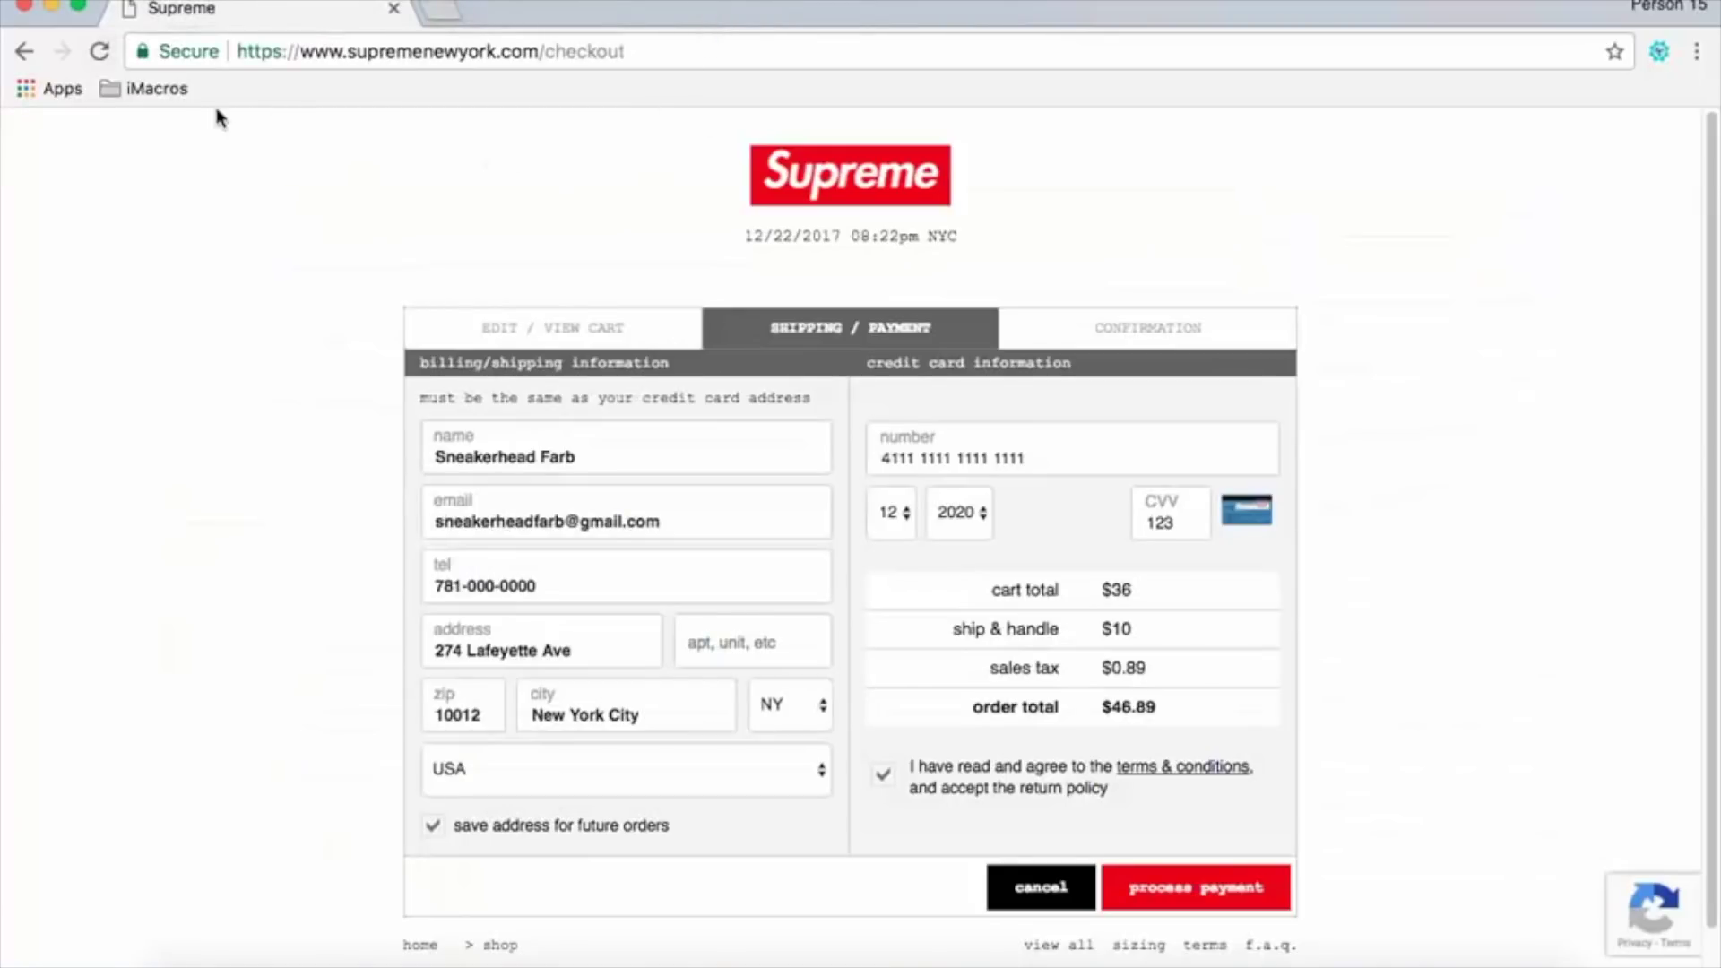
Drag Supreme Checkout.iim from the iMacros folder directly onto the bookmarks bar.
{"action": "left_click", "coordinate": [154, 97]}
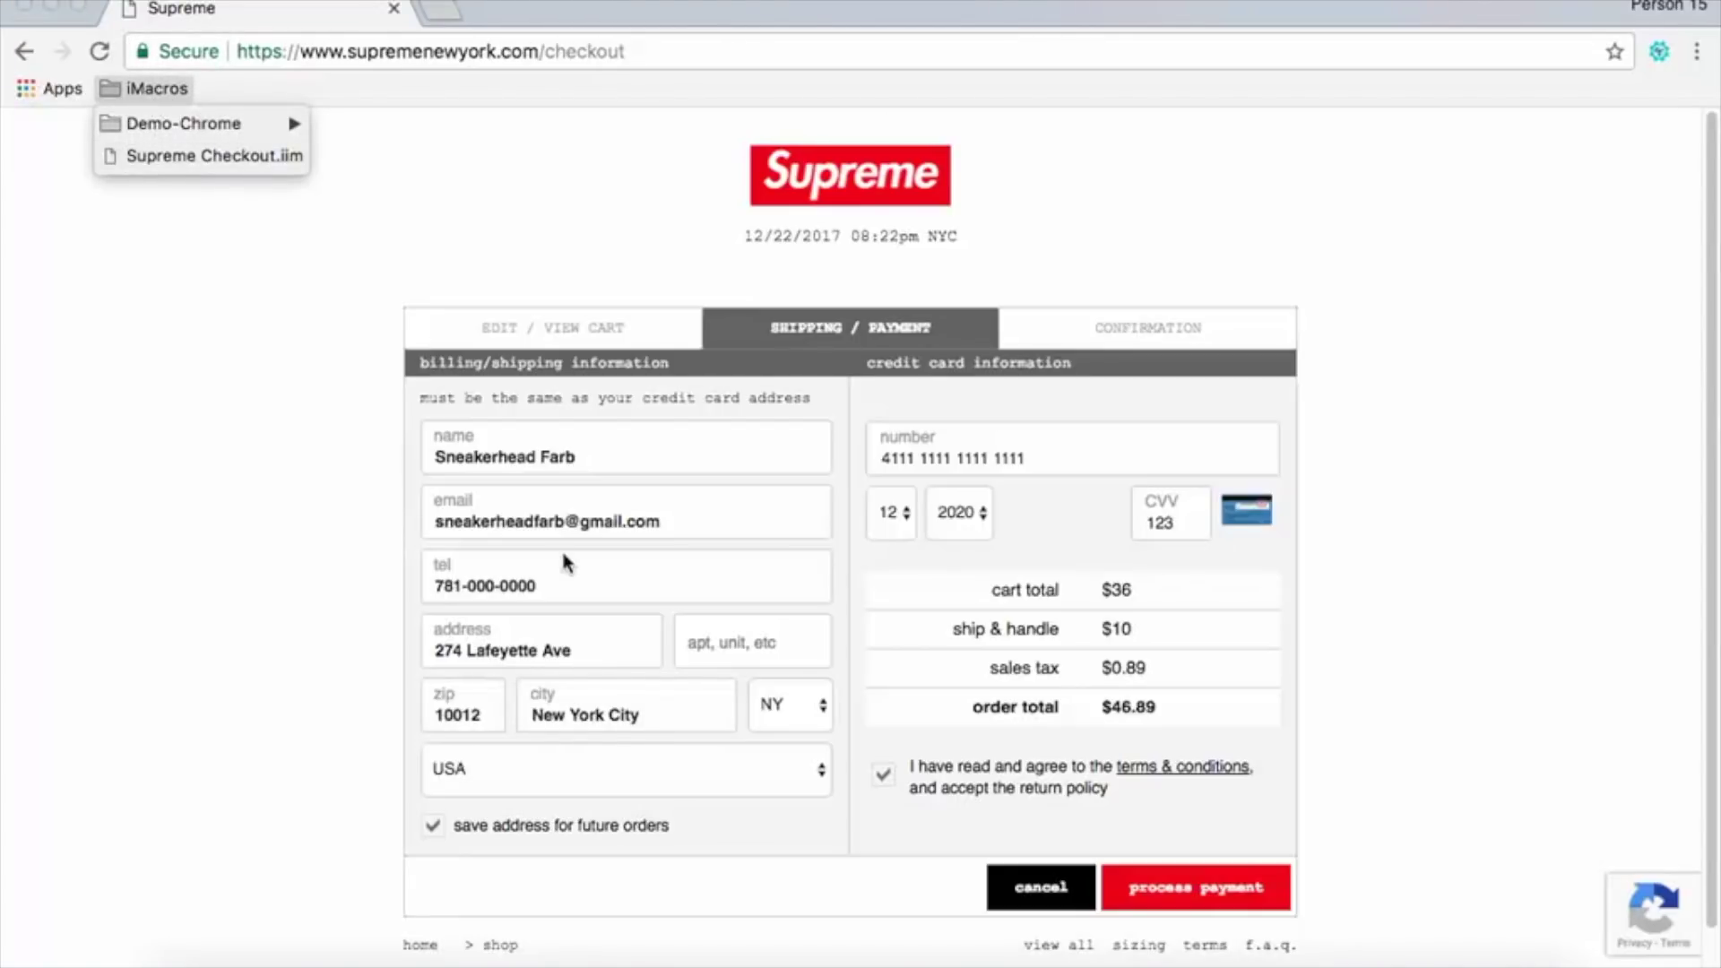
{"action": "left_click_drag", "start_coordinate": [160, 164], "coordinate": [397, 92]}
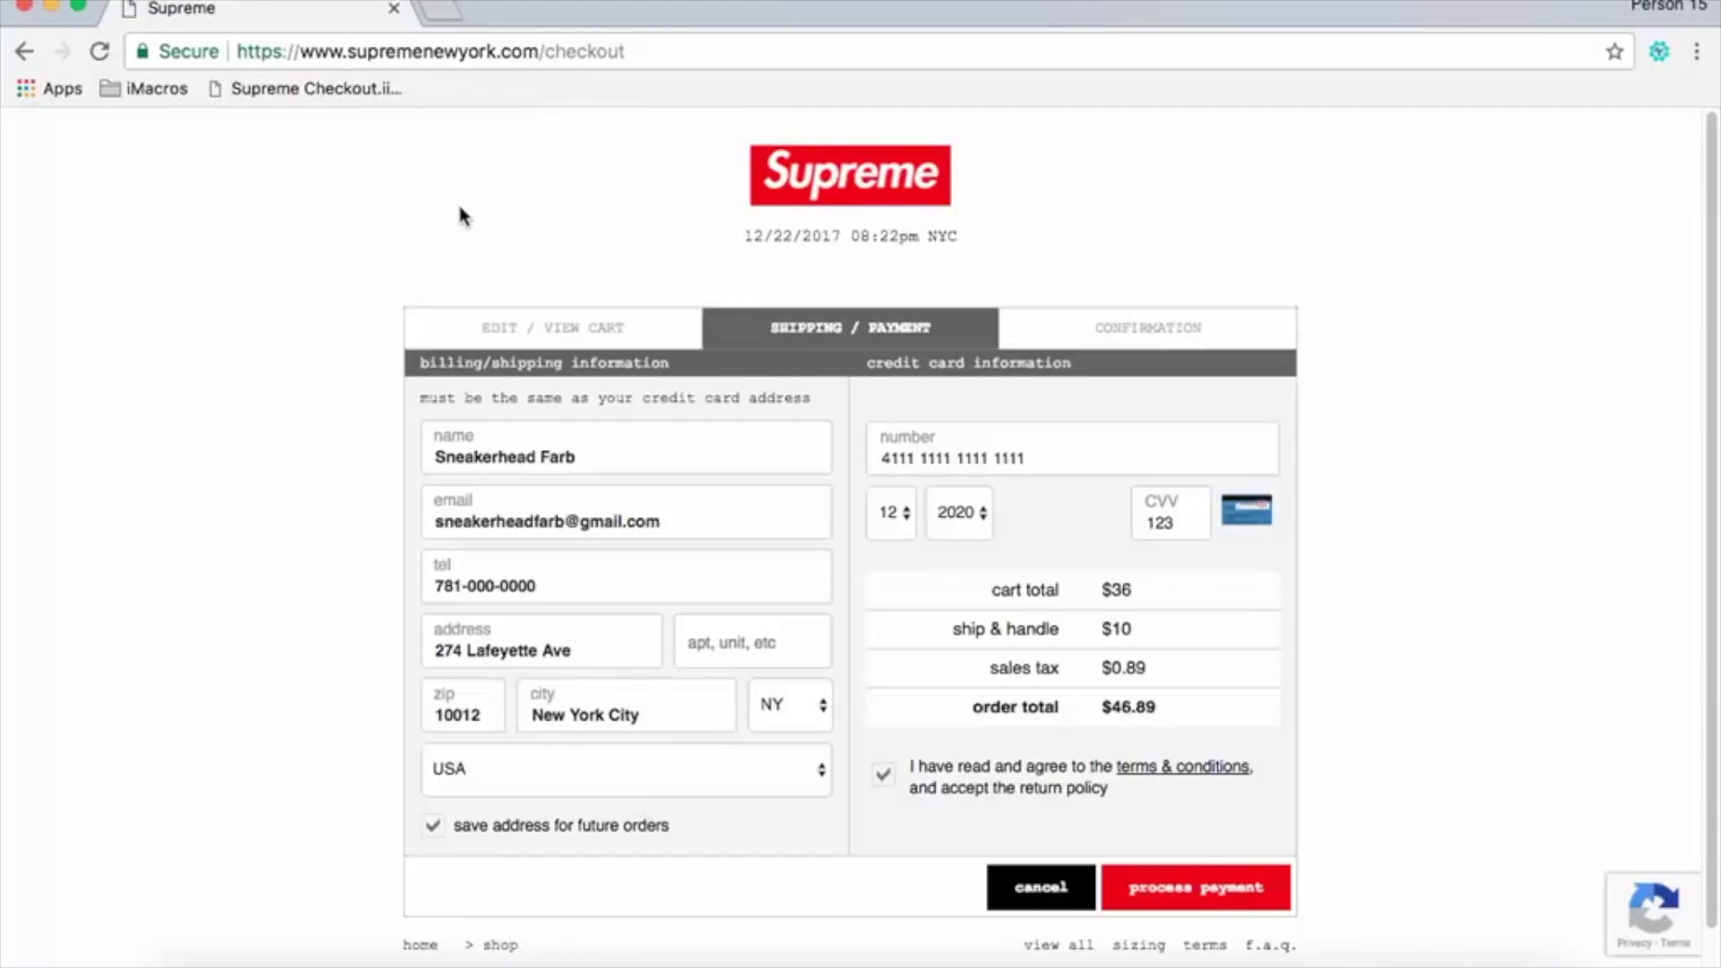
Run the Supreme Checkout bookmark, unticking 'Show this dialog next time' before Play.
{"action": "left_click", "coordinate": [347, 90]}
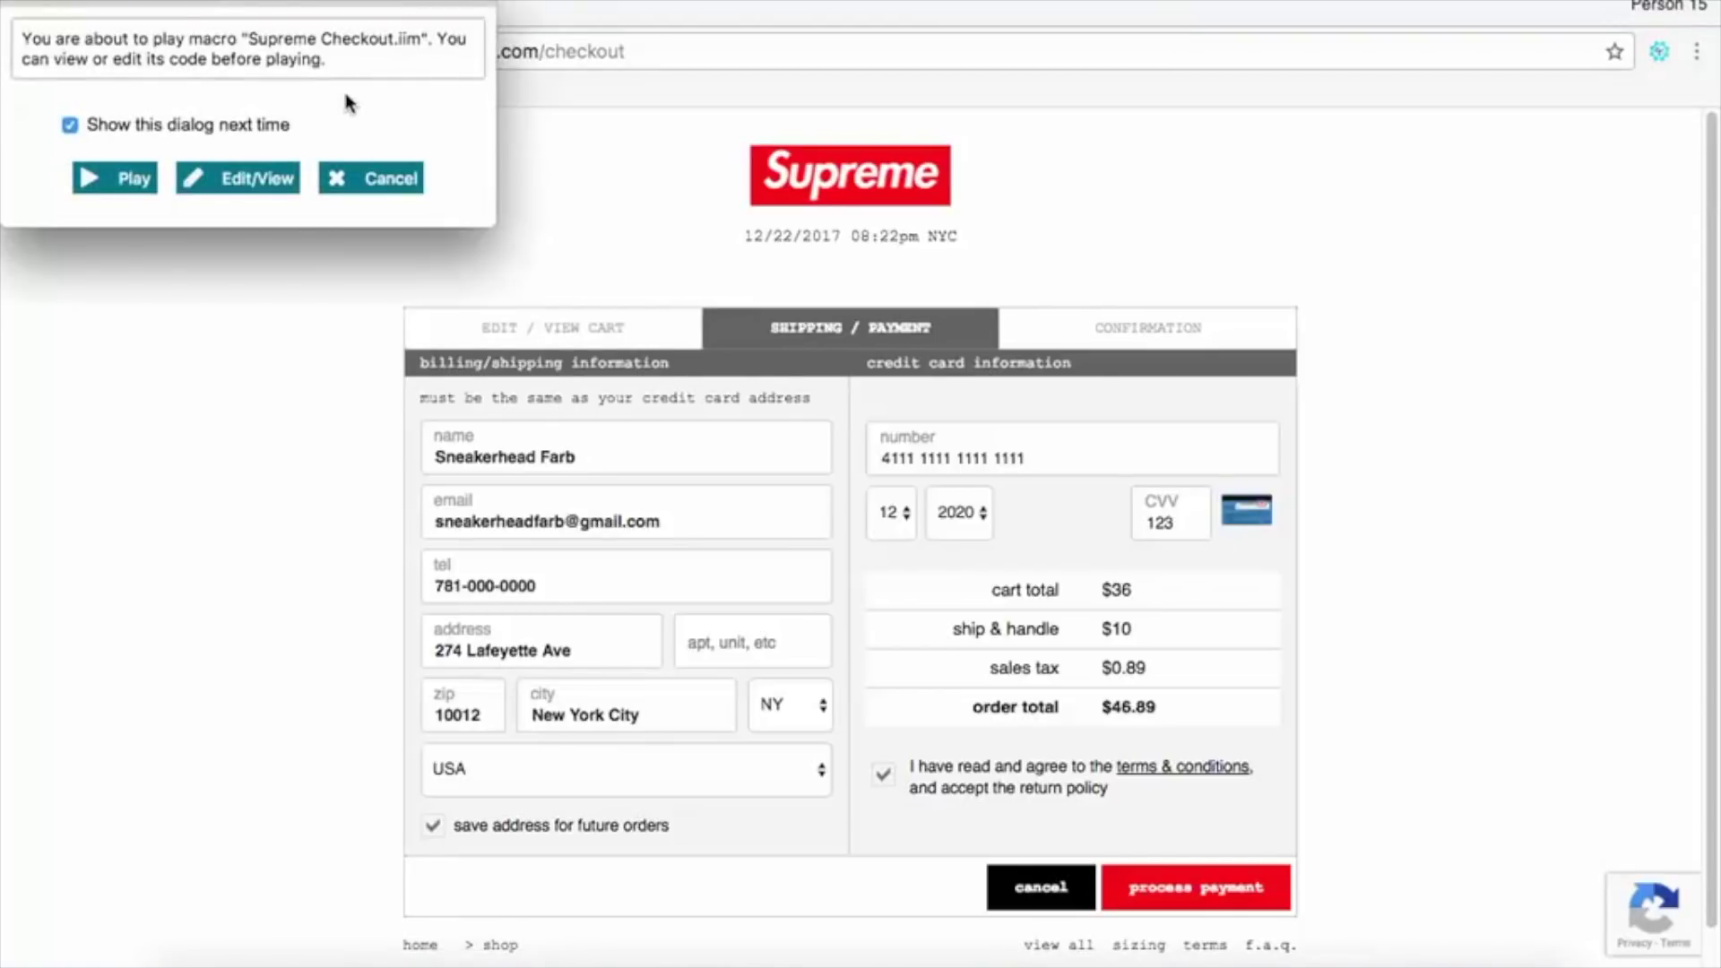
{"action": "left_click_drag", "start_coordinate": [281, 7], "coordinate": [897, 358]}
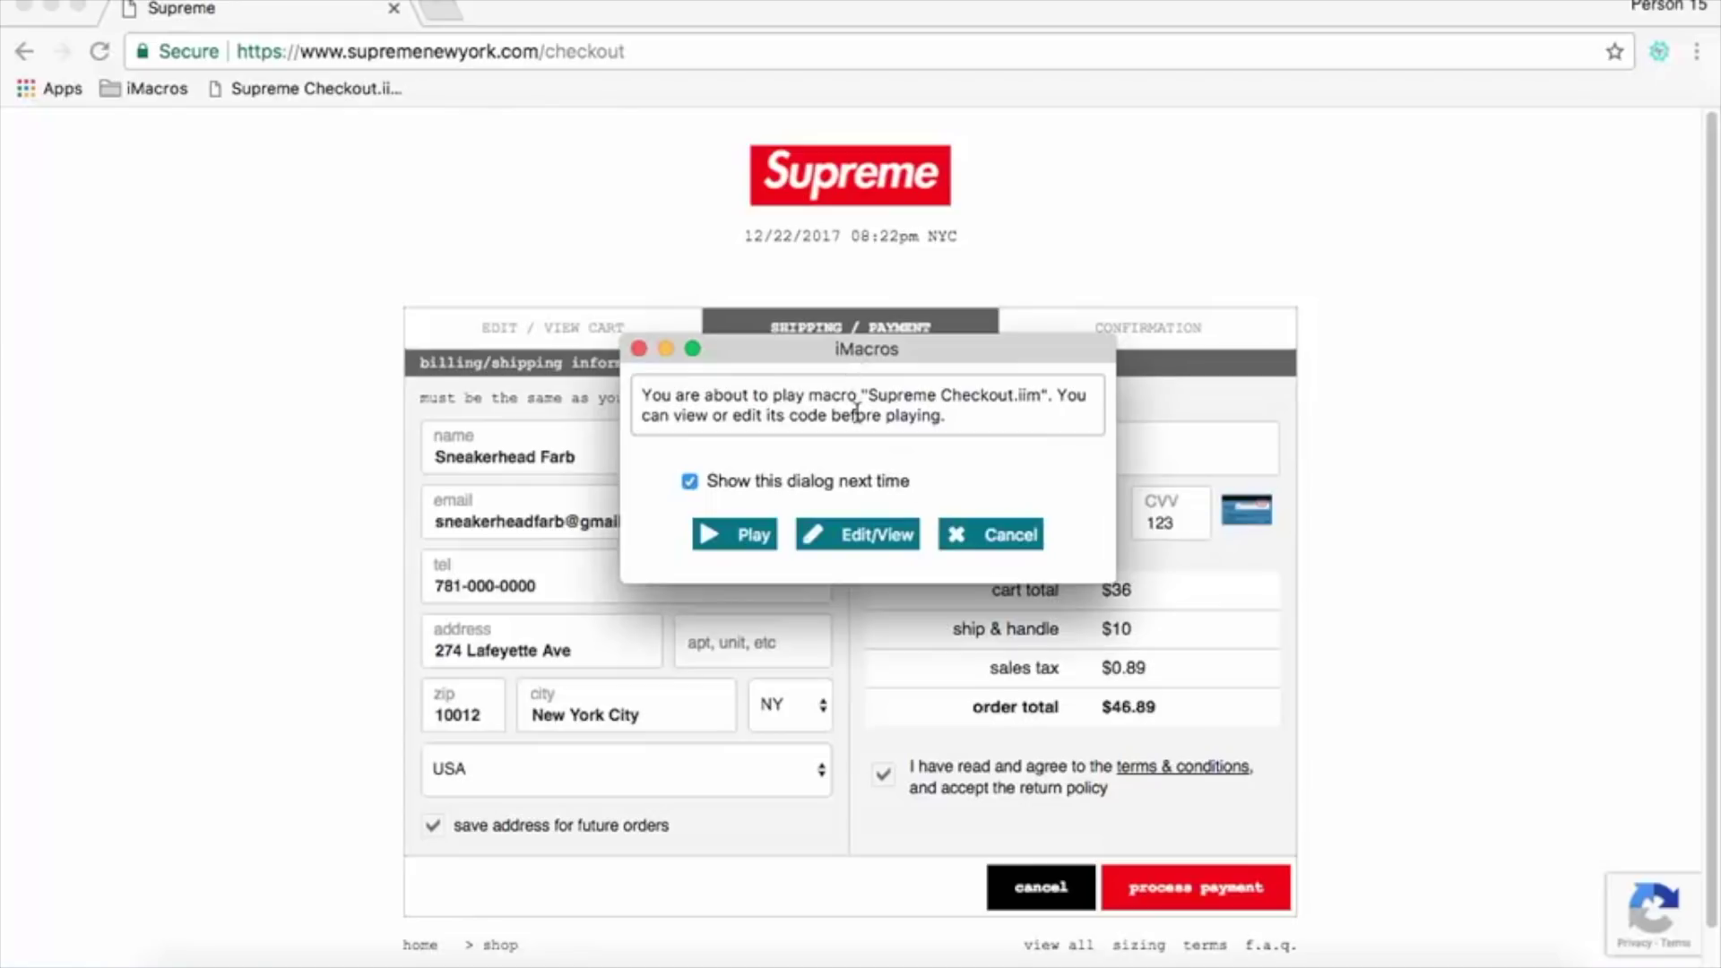
{"action": "triple_click", "coordinate": [818, 482]}
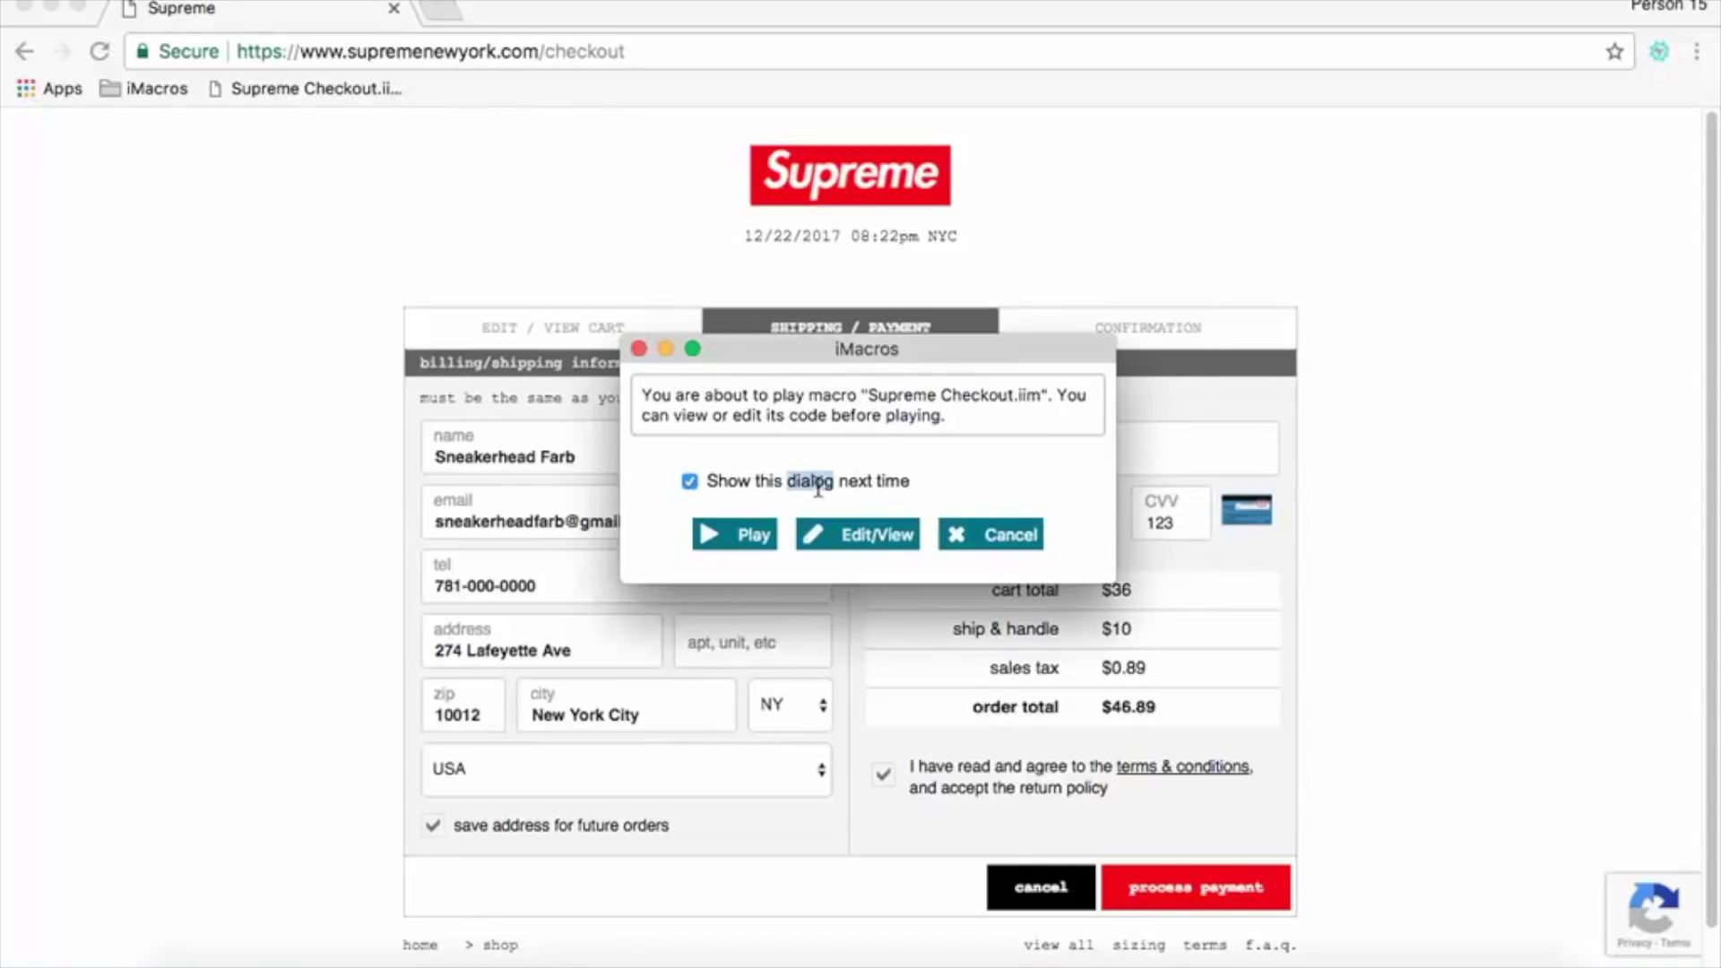
{"action": "left_click", "coordinate": [952, 481]}
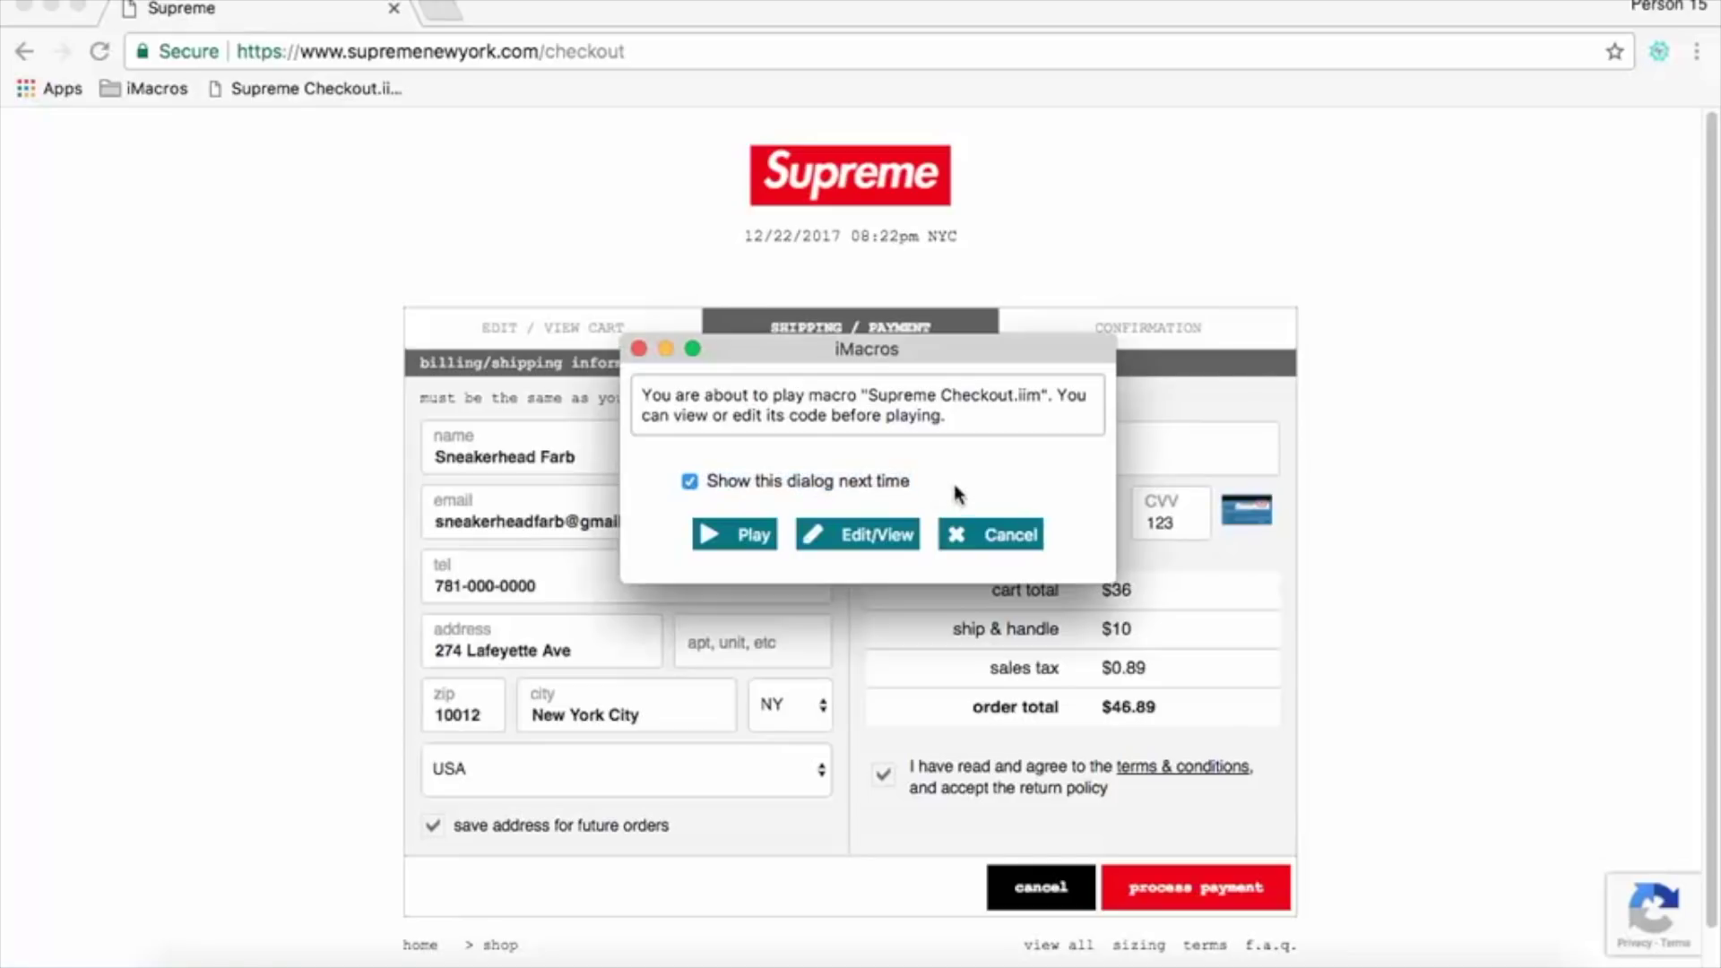
{"action": "left_click", "coordinate": [689, 482]}
{"action": "left_click_drag", "start_coordinate": [833, 355], "coordinate": [858, 257]}
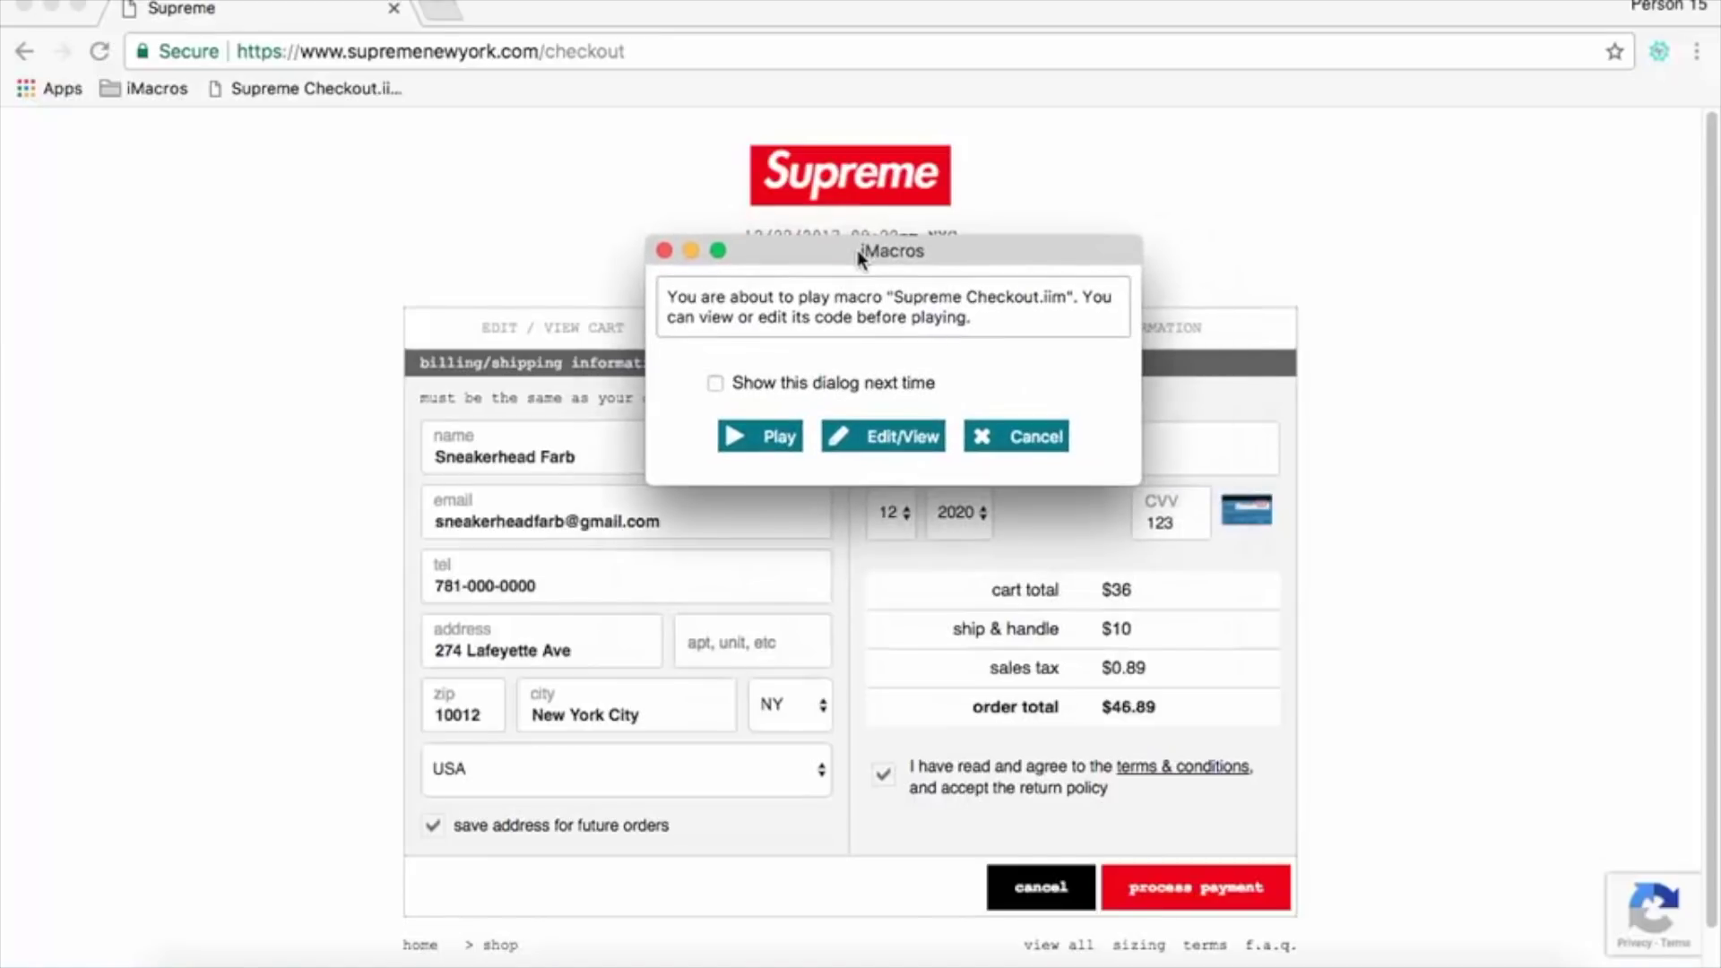
{"action": "left_click", "coordinate": [741, 443]}
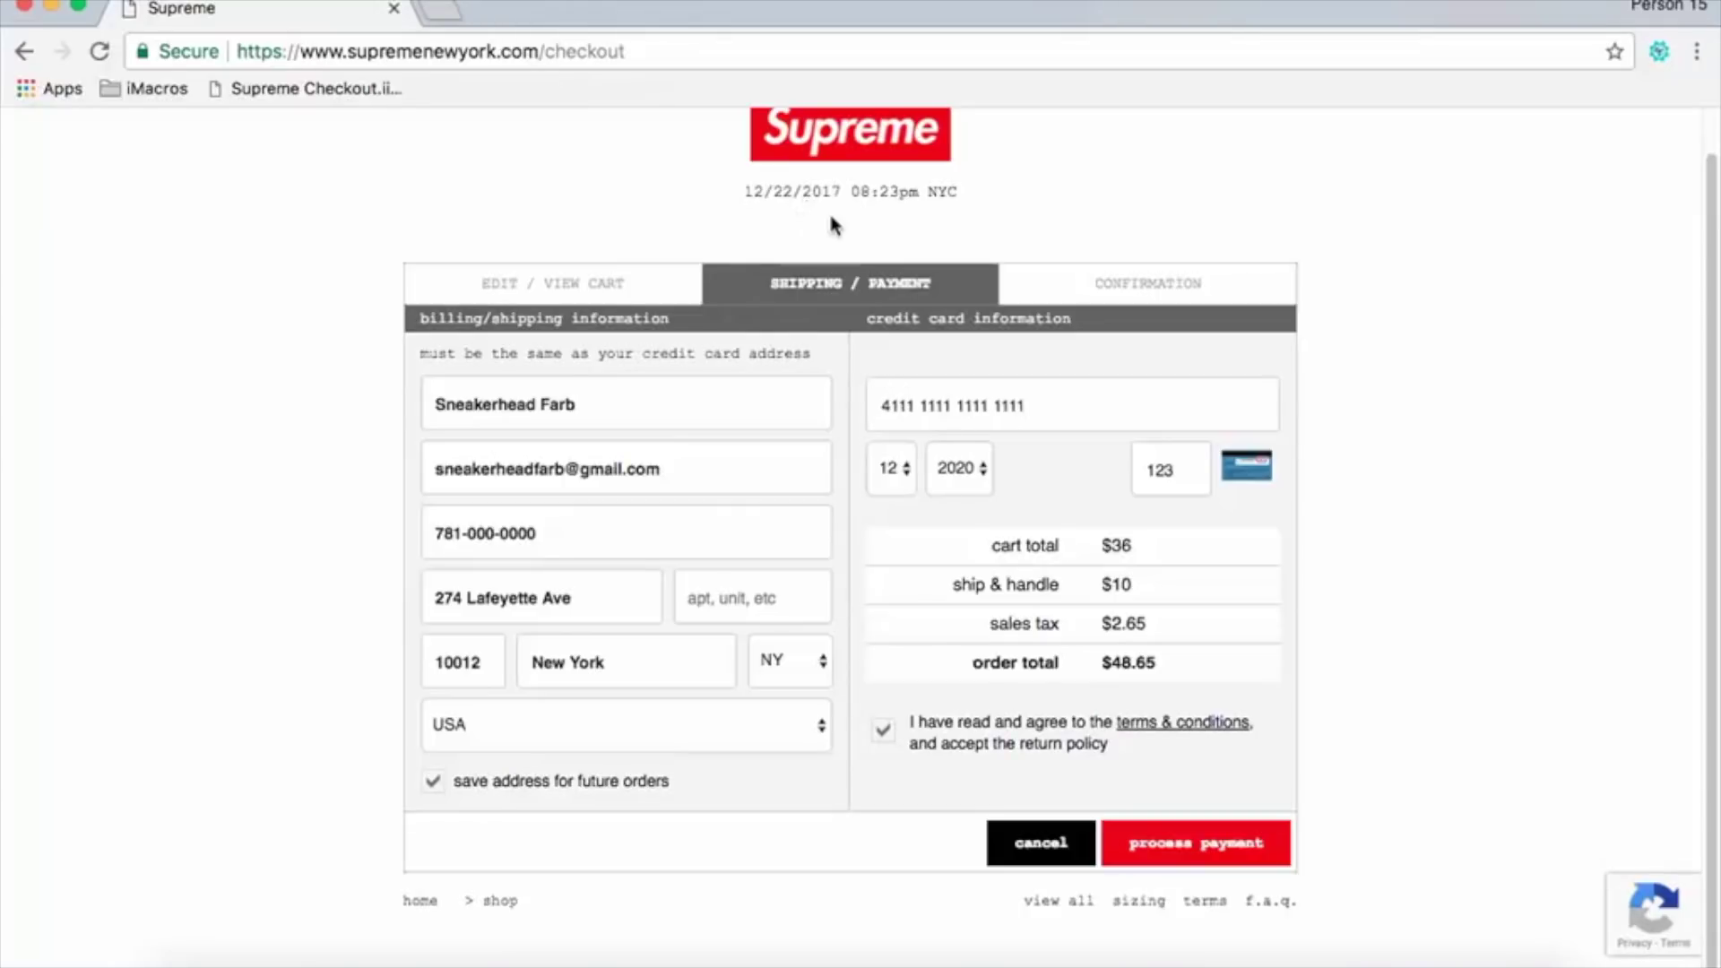
Remove the boxer briefs from the shopping cart.
{"action": "left_click", "coordinate": [648, 284]}
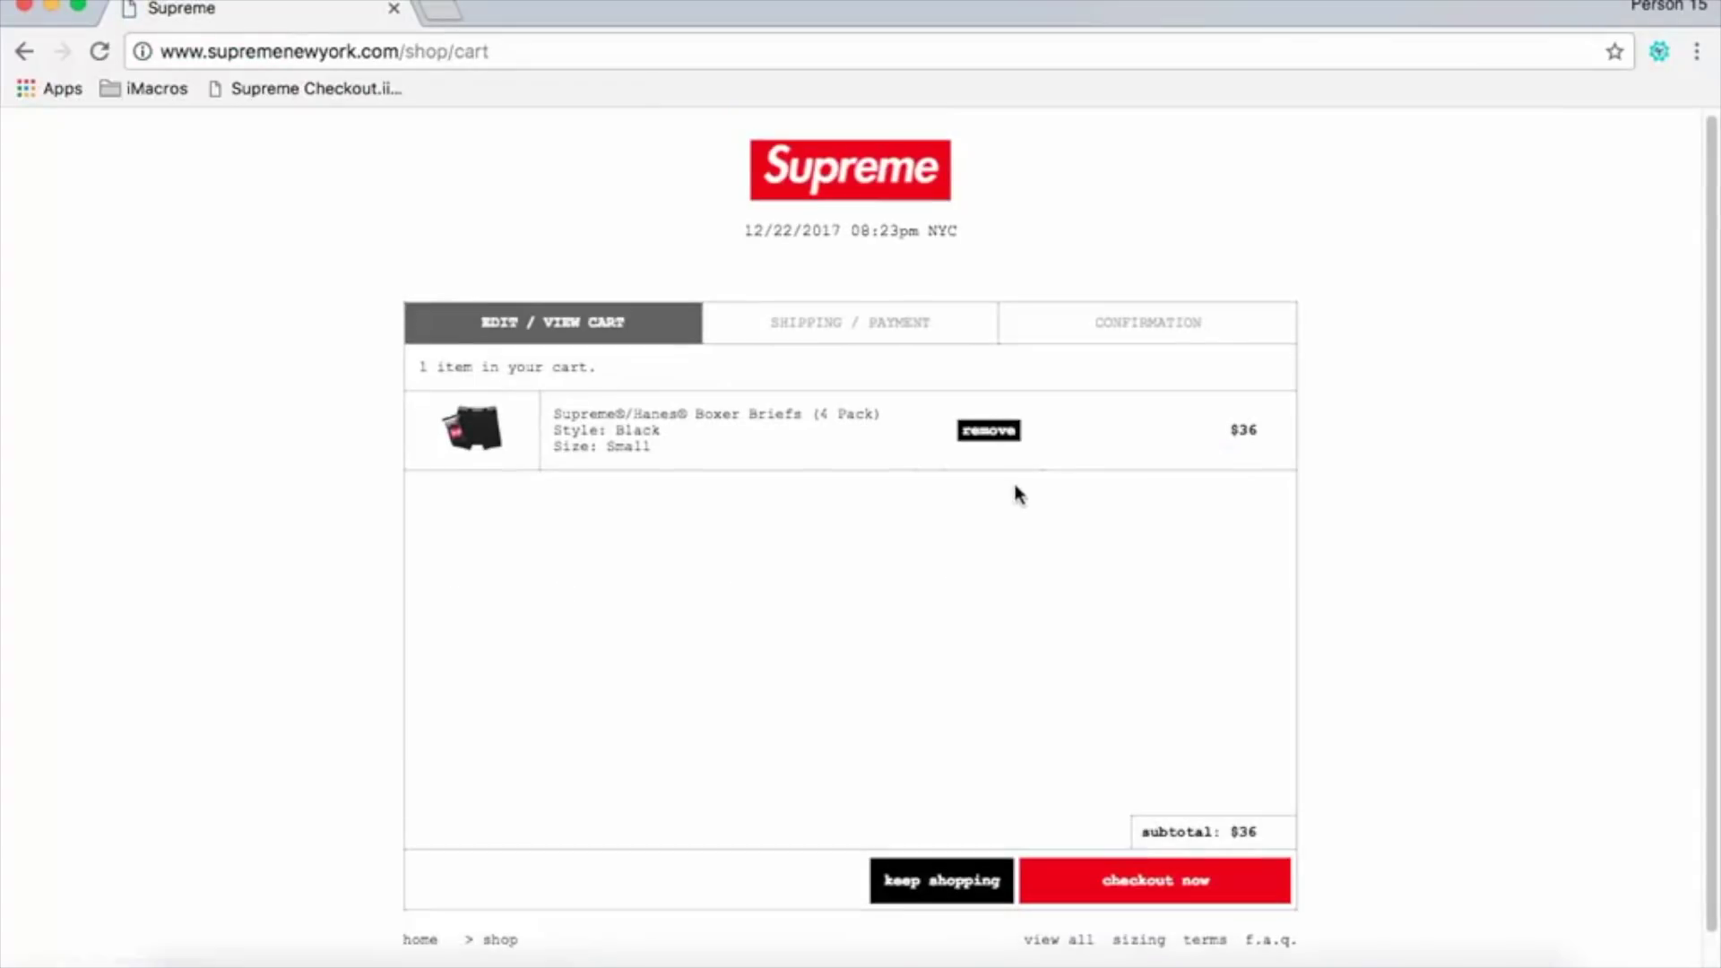
{"action": "left_click", "coordinate": [993, 428]}
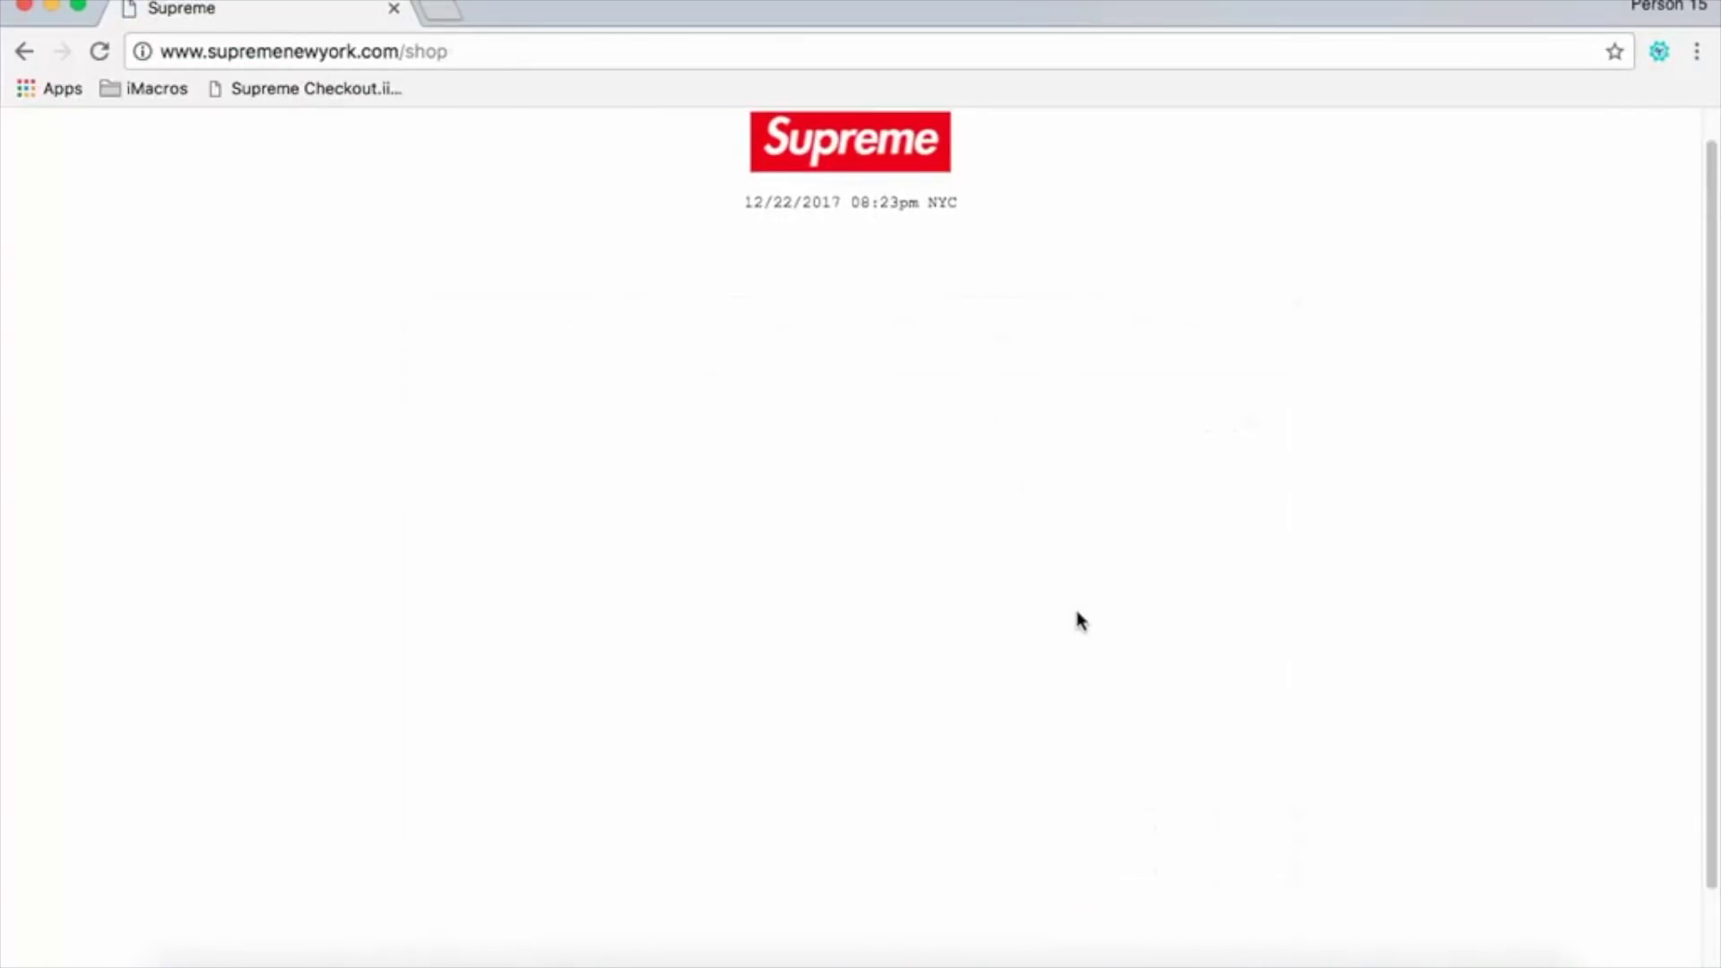
{"action": "scroll", "coordinate": [1079, 611], "scroll_direction": "down", "scroll_amount": 1}
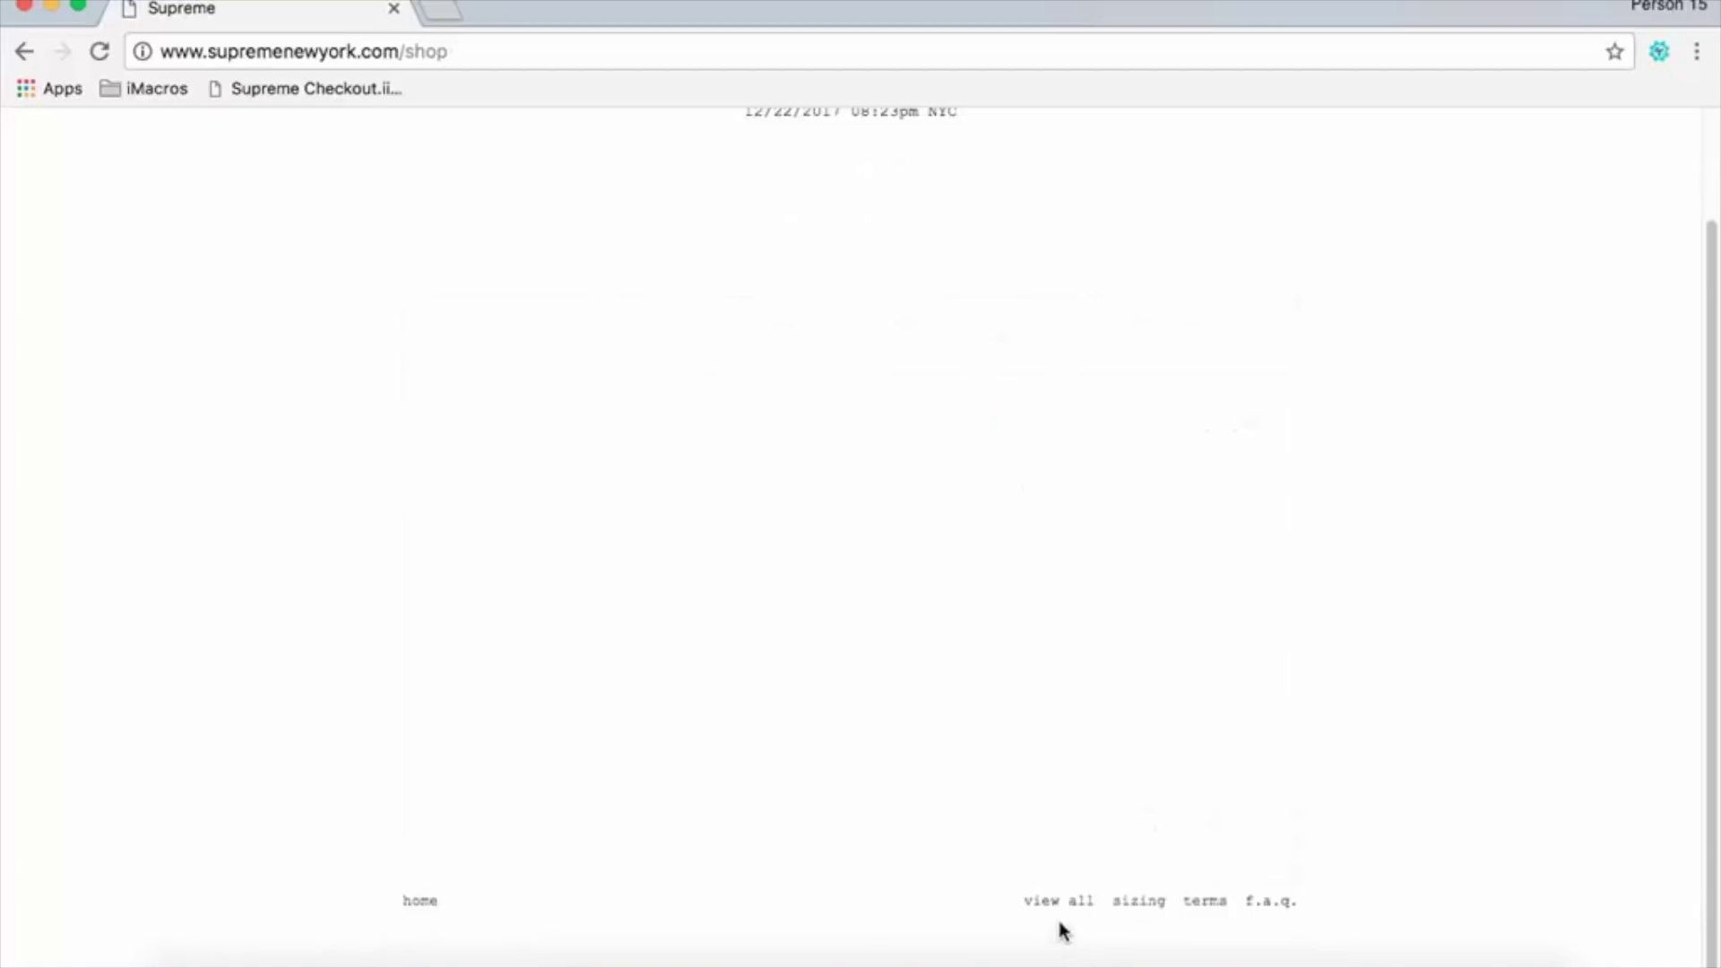
Add the black Supreme/Hanes boxer briefs (4 Pack), size Small, back to the cart.
{"action": "left_click", "coordinate": [1061, 902]}
{"action": "scroll", "coordinate": [950, 826], "scroll_direction": "down", "scroll_amount": 2}
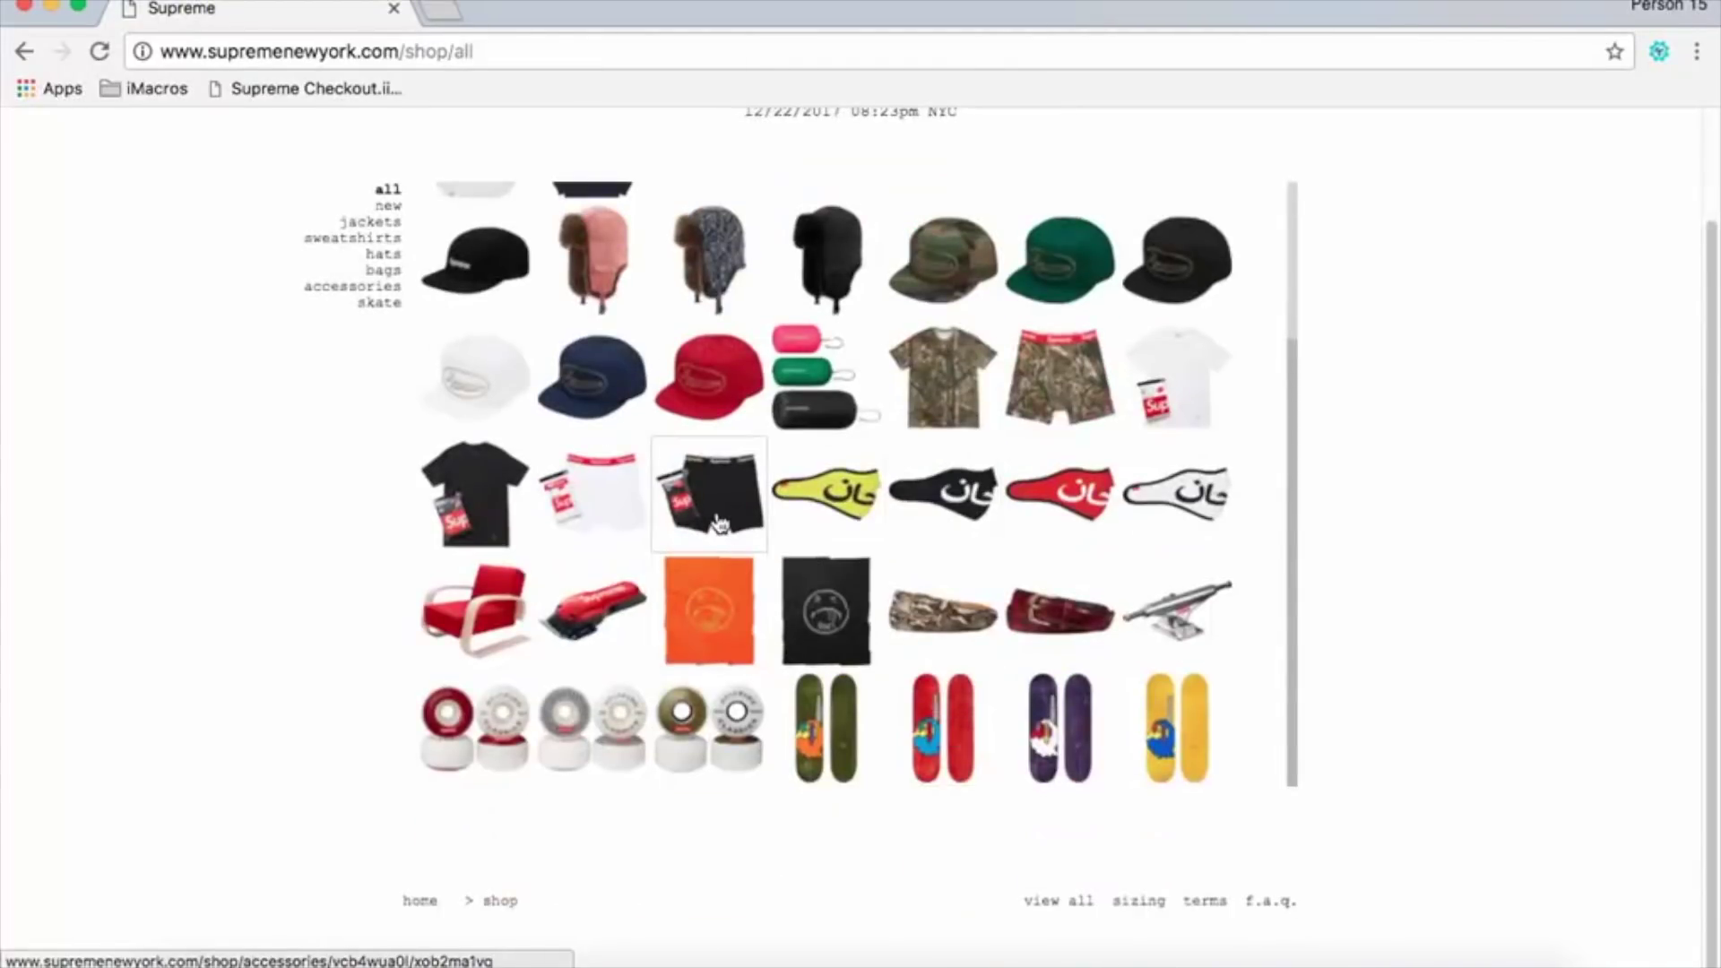
{"action": "left_click", "coordinate": [720, 525]}
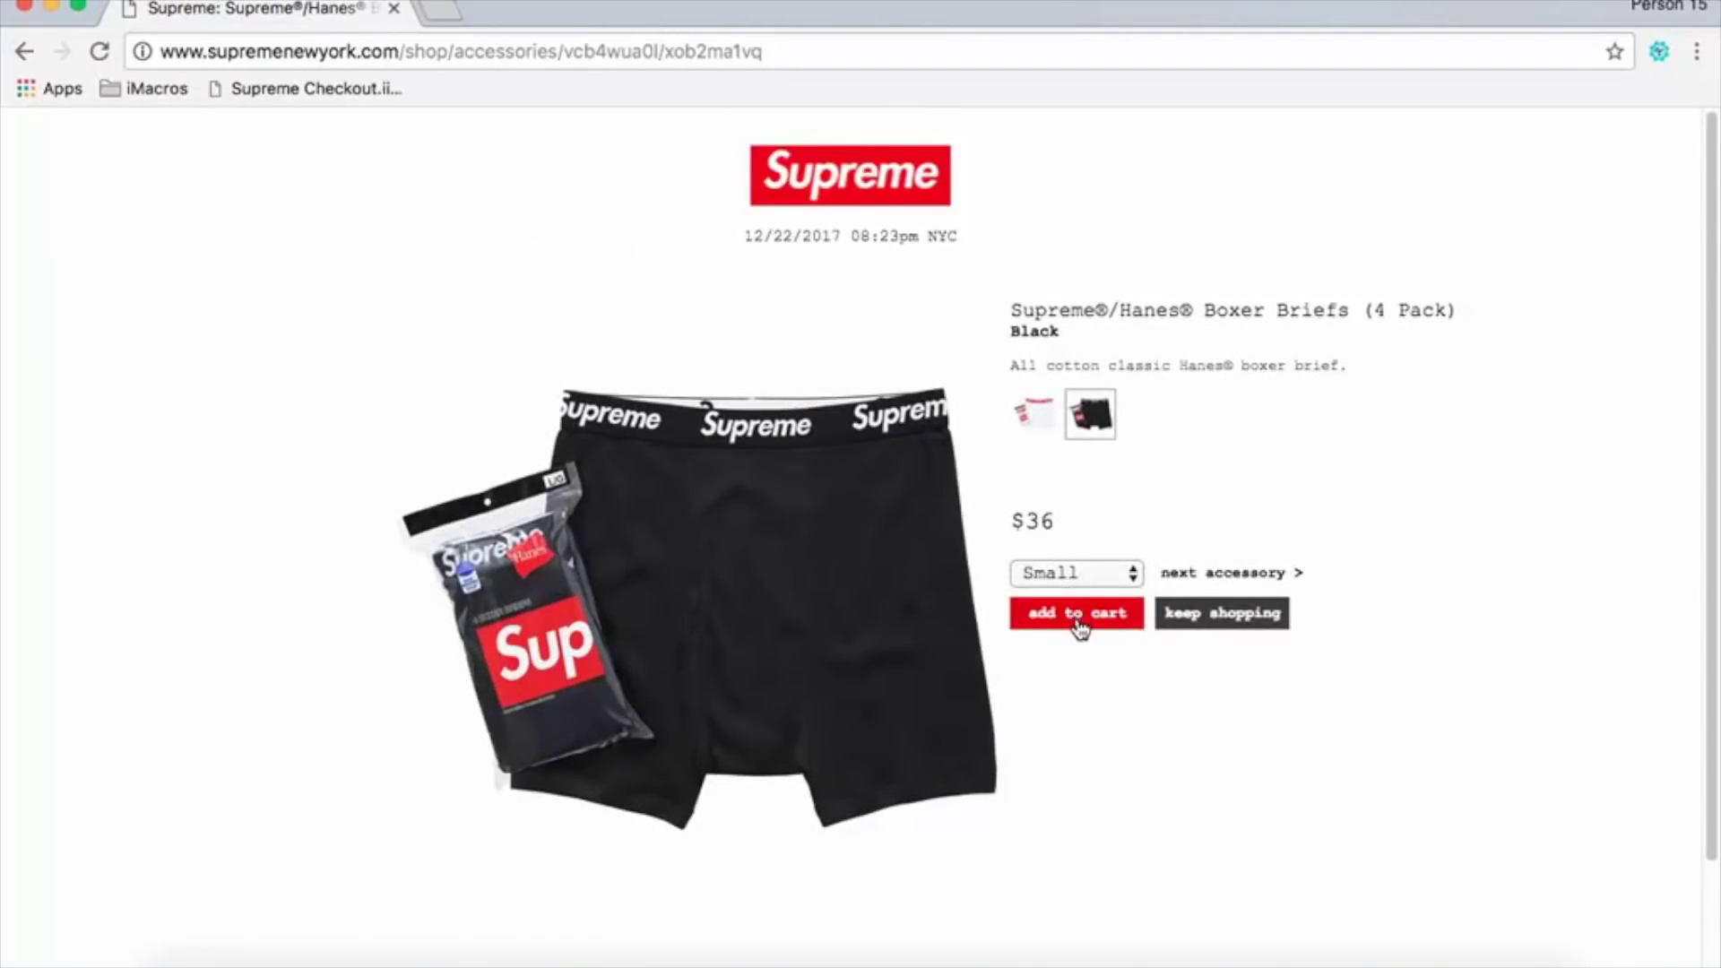
{"action": "left_click", "coordinate": [1080, 619]}
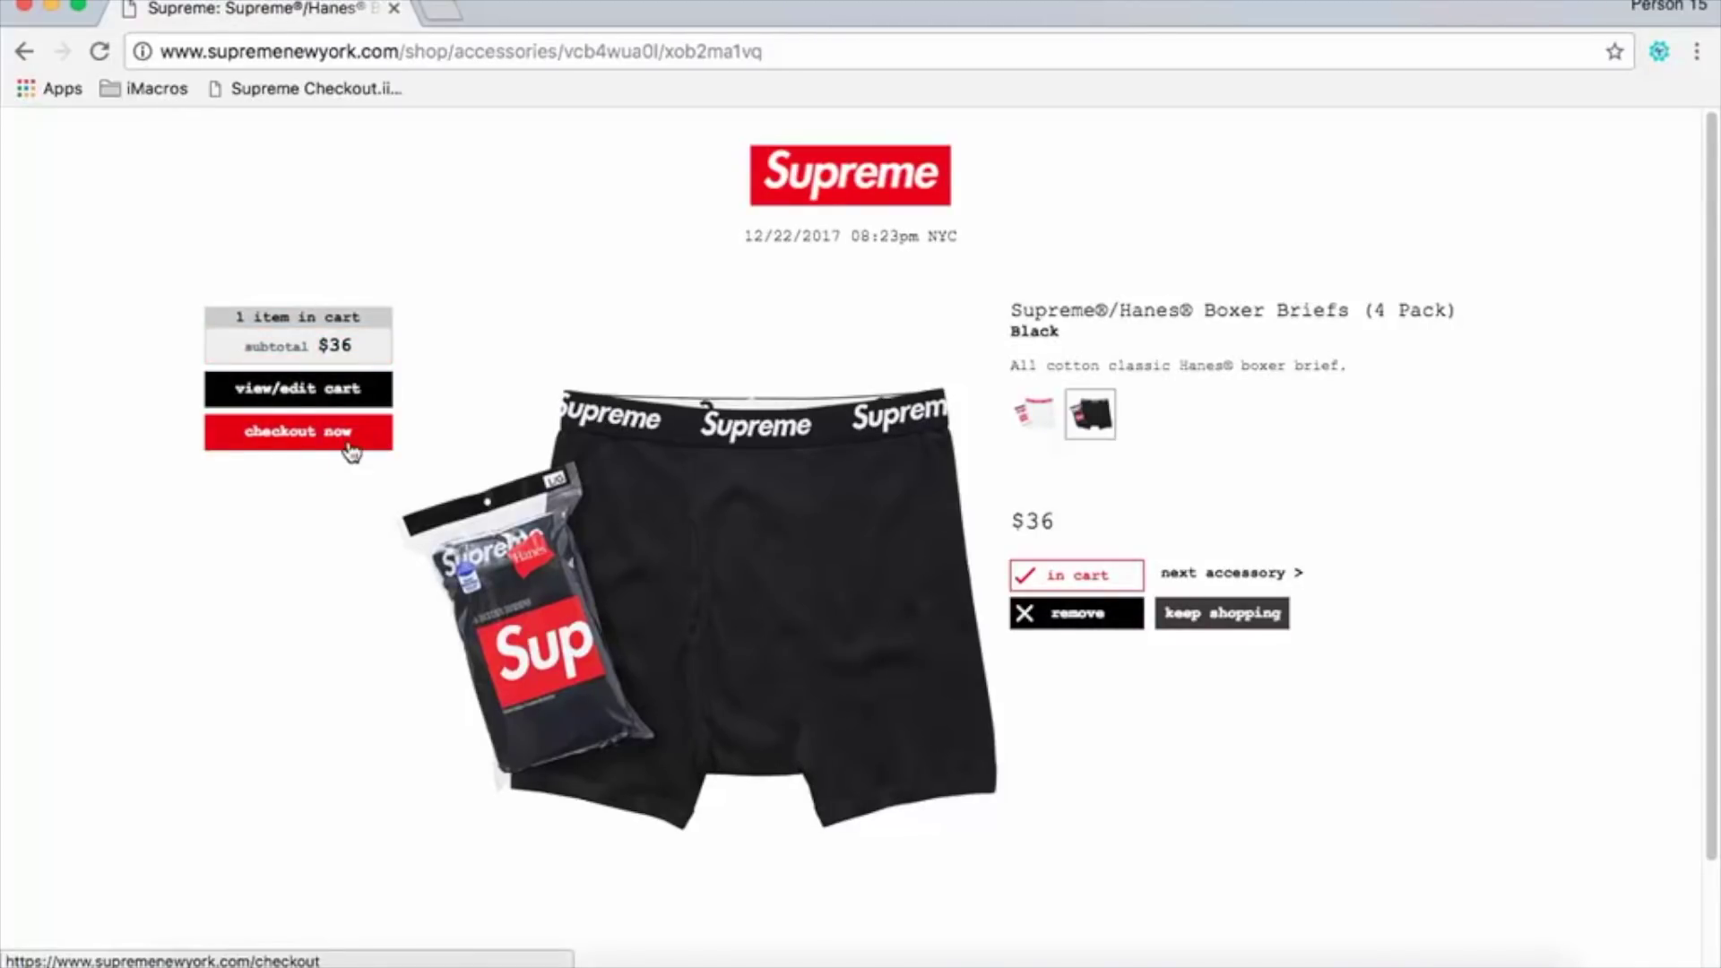
Run the Supreme Checkout.iim bookmark from the bookmarks bar to auto-fill the checkout form.
{"action": "left_click", "coordinate": [343, 89]}
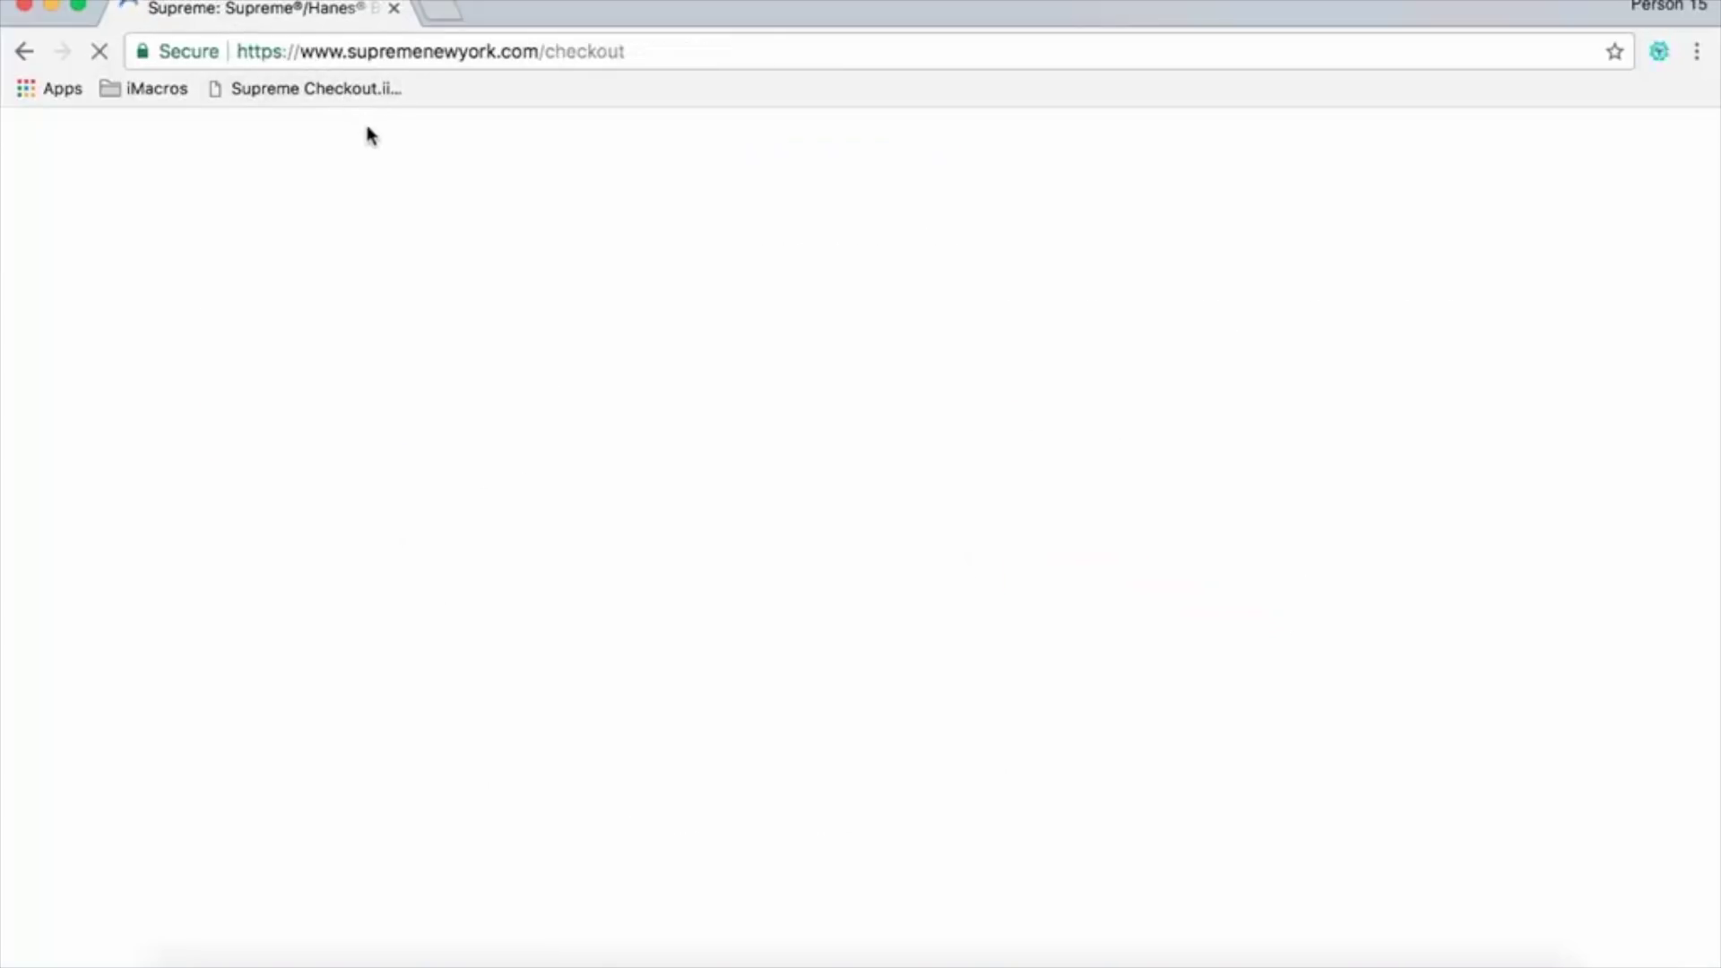